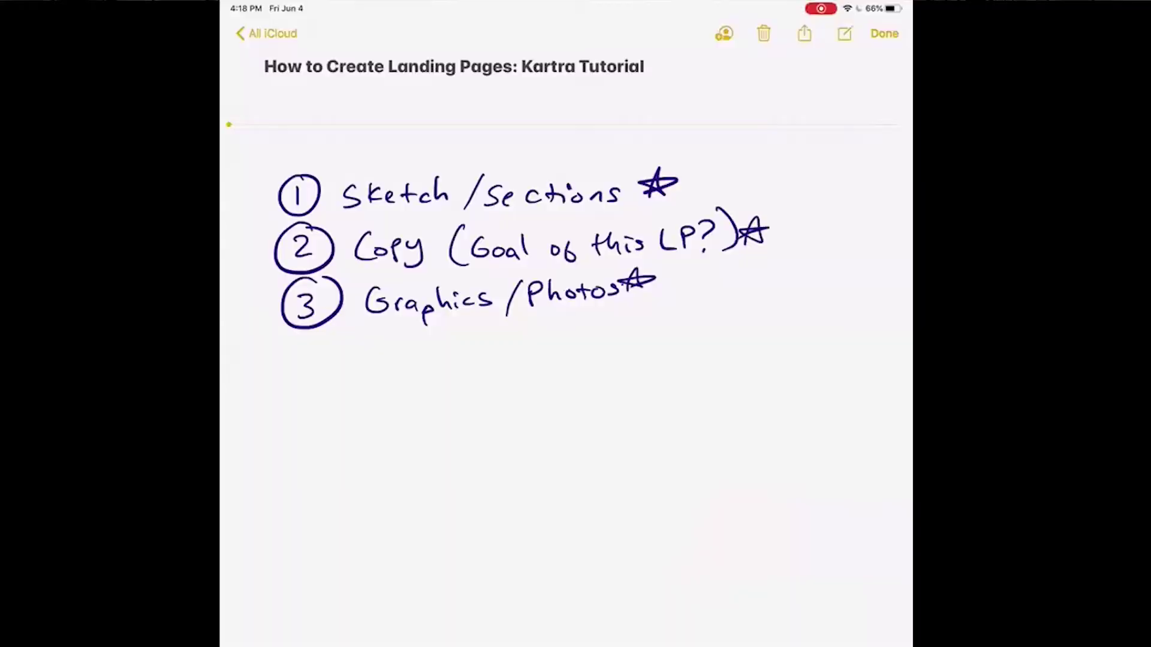
# Sketch a landing page wireframe below the list with a Benefit headline and person on top, bullets and an optin button beneath, and a footer
pyautogui.moveTo(360, 405); pyautogui.dragTo(358, 646)
pyautogui.moveTo(357, 386); pyautogui.dragTo(731, 386)
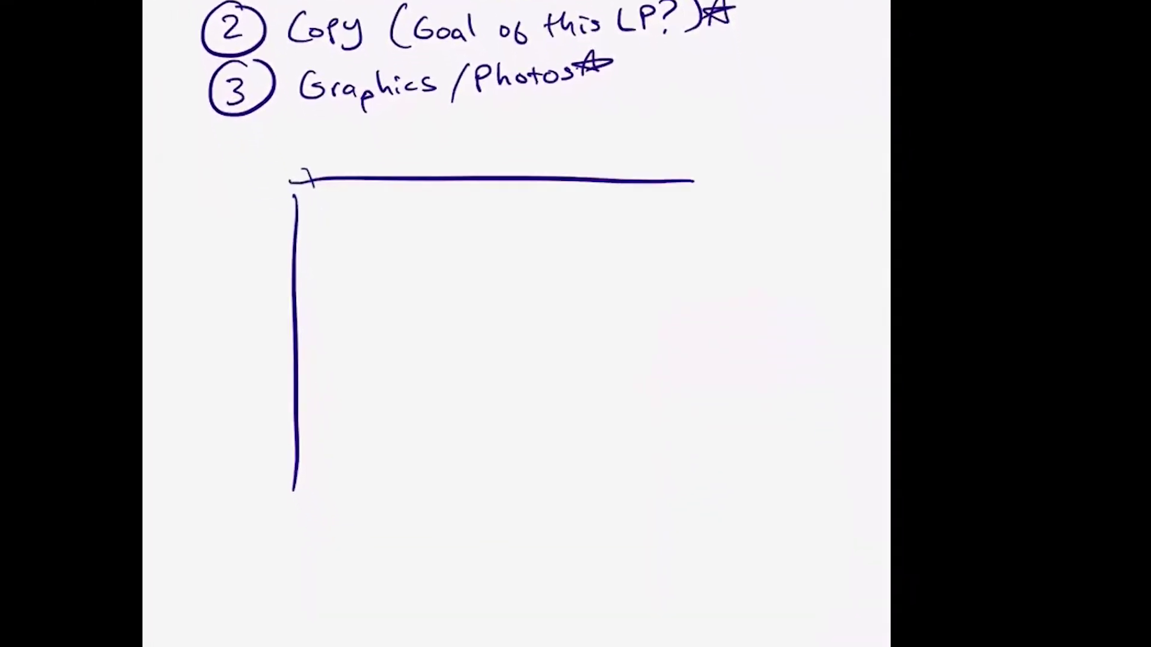
pyautogui.moveTo(692, 181); pyautogui.dragTo(676, 543)
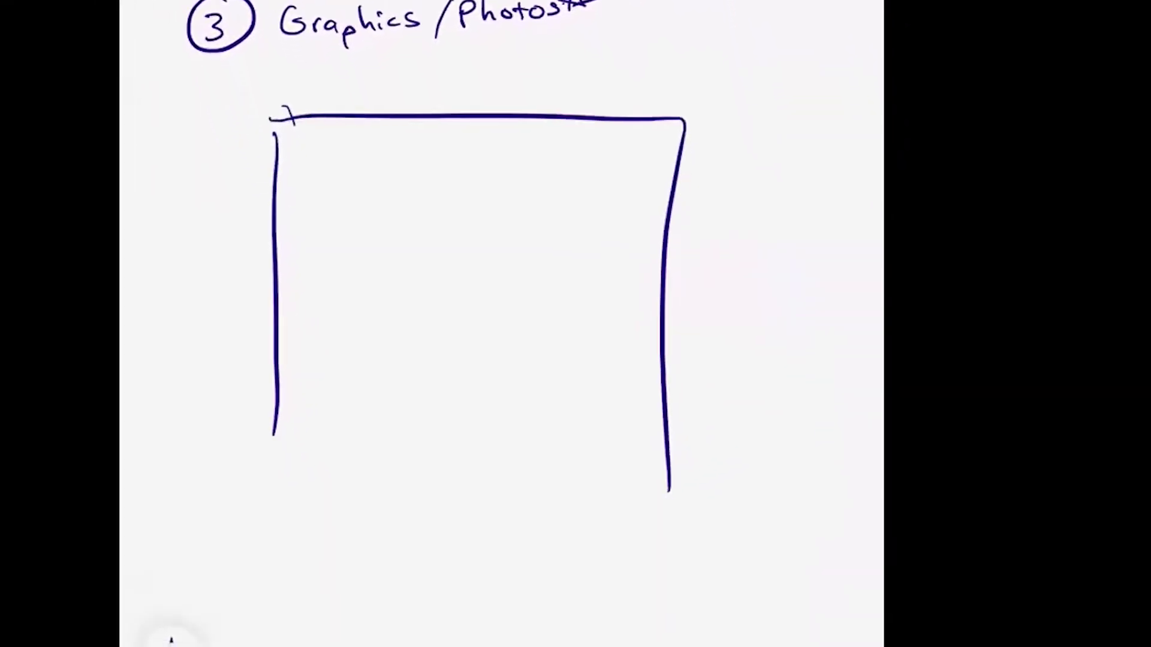
pyautogui.moveTo(256, 251); pyautogui.dragTo(644, 236)
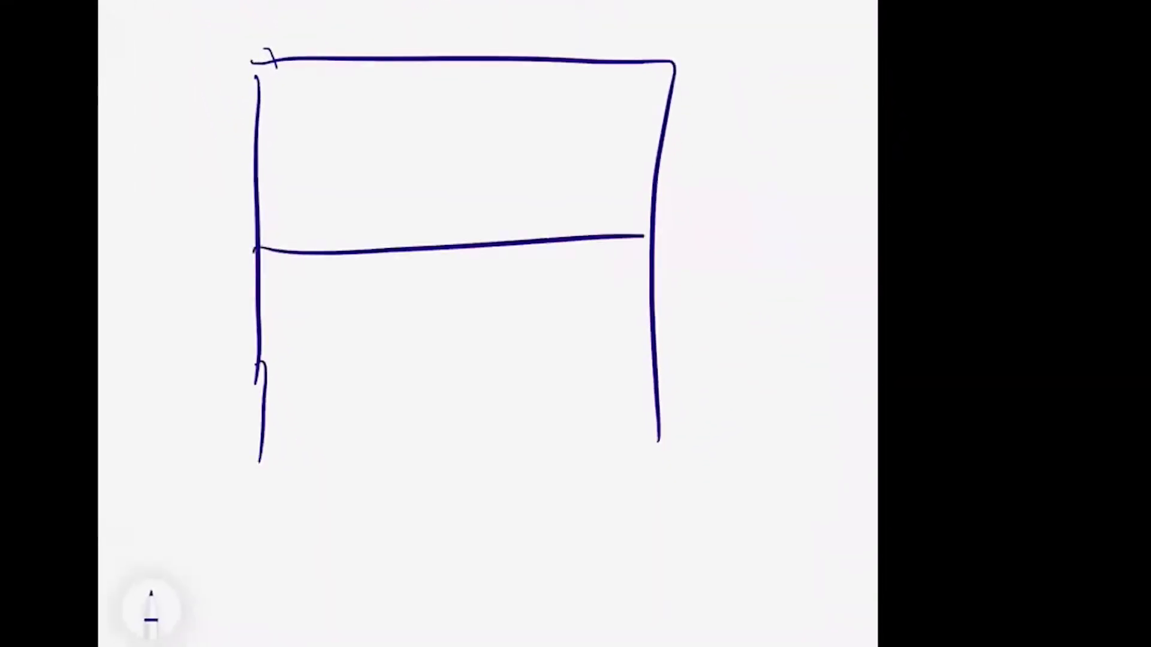
pyautogui.moveTo(544, 154); pyautogui.dragTo(519, 237)
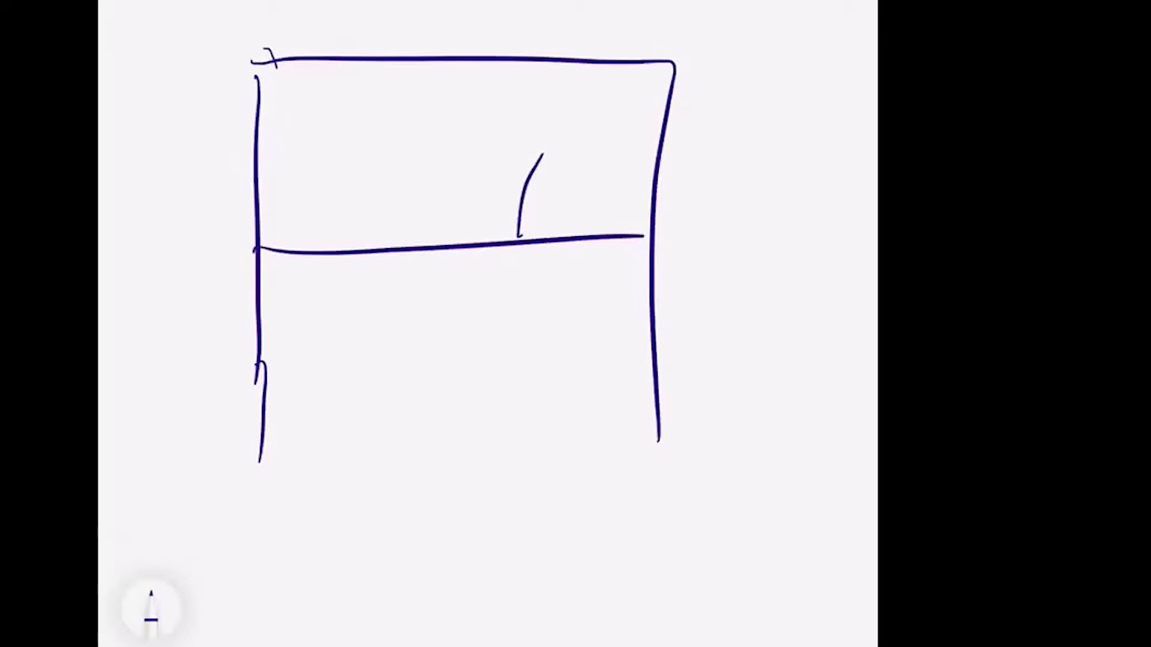
pyautogui.moveTo(579, 92); pyautogui.dragTo(613, 118)
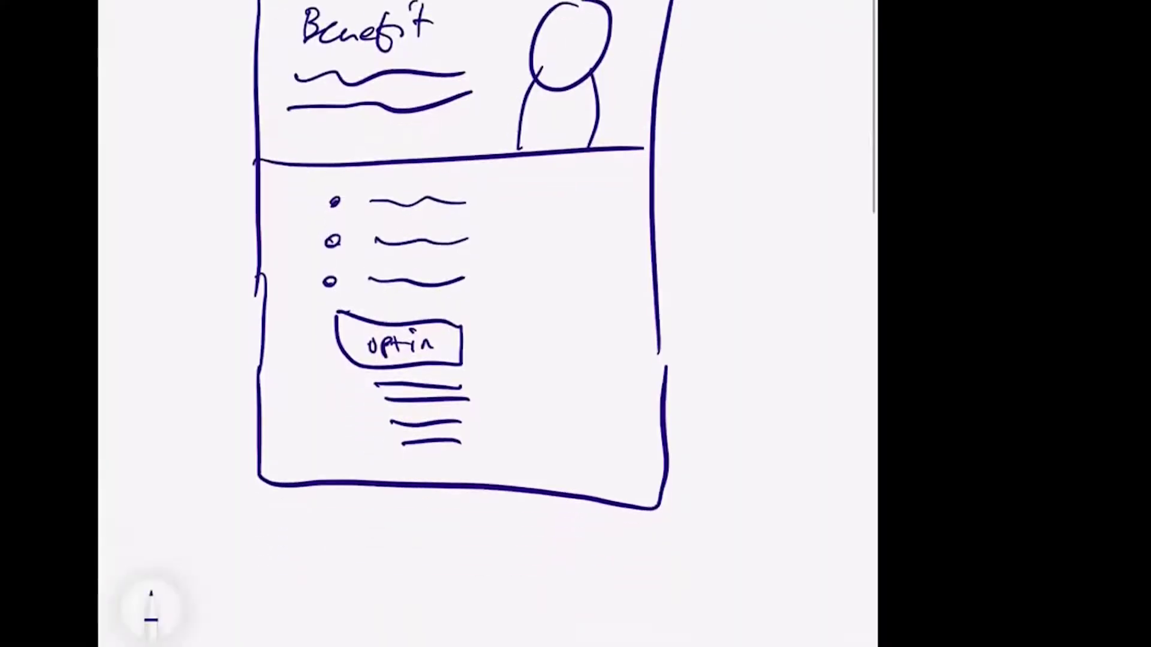
pyautogui.scroll(-1, 564, 258)
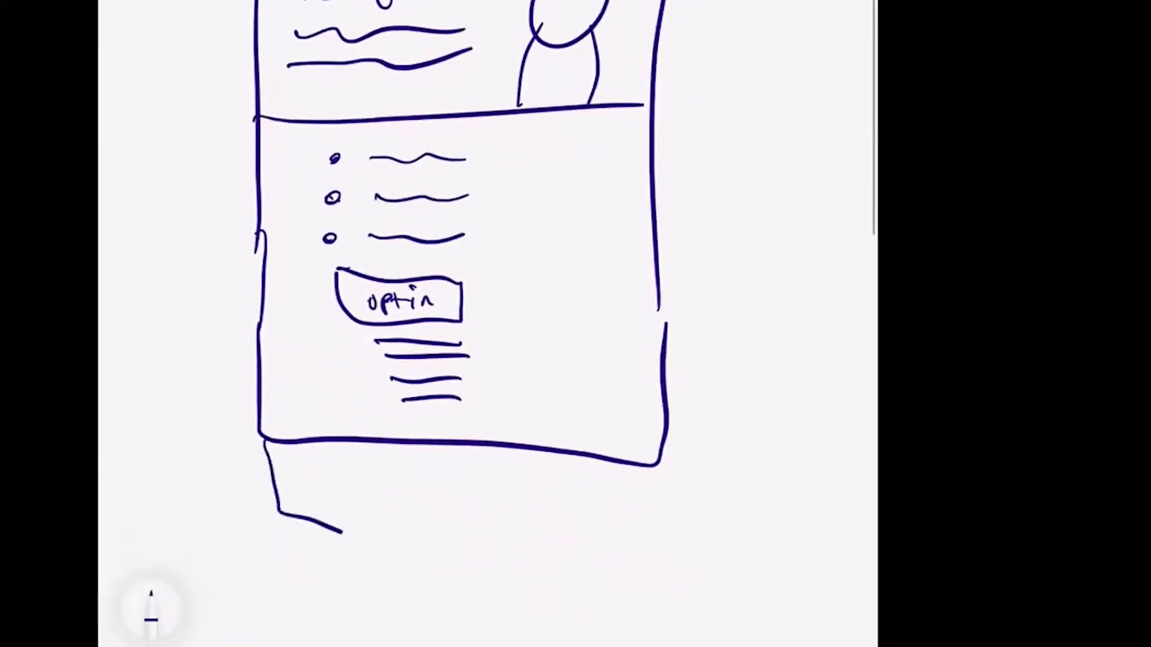
pyautogui.moveTo(341, 532); pyautogui.dragTo(663, 461)
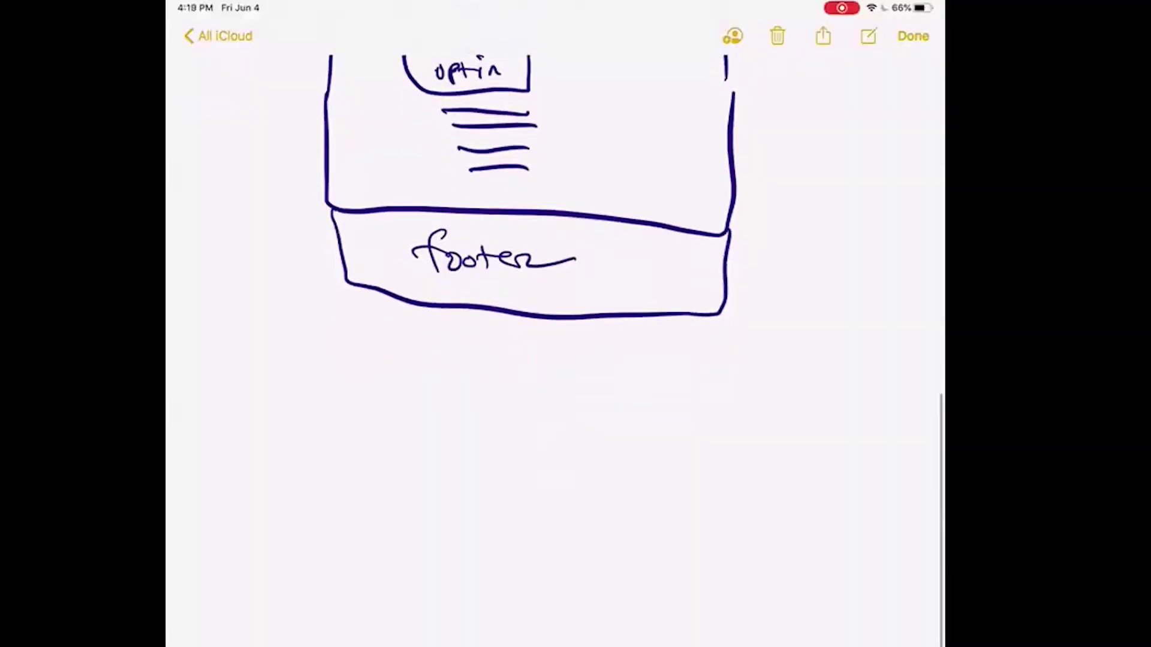
# Write two underlined column headings below the wireframe, 1 for Scratch and 2 for template, and underline template
pyautogui.scroll(-5, 533, 270)
pyautogui.scroll(-2, 555, 324)
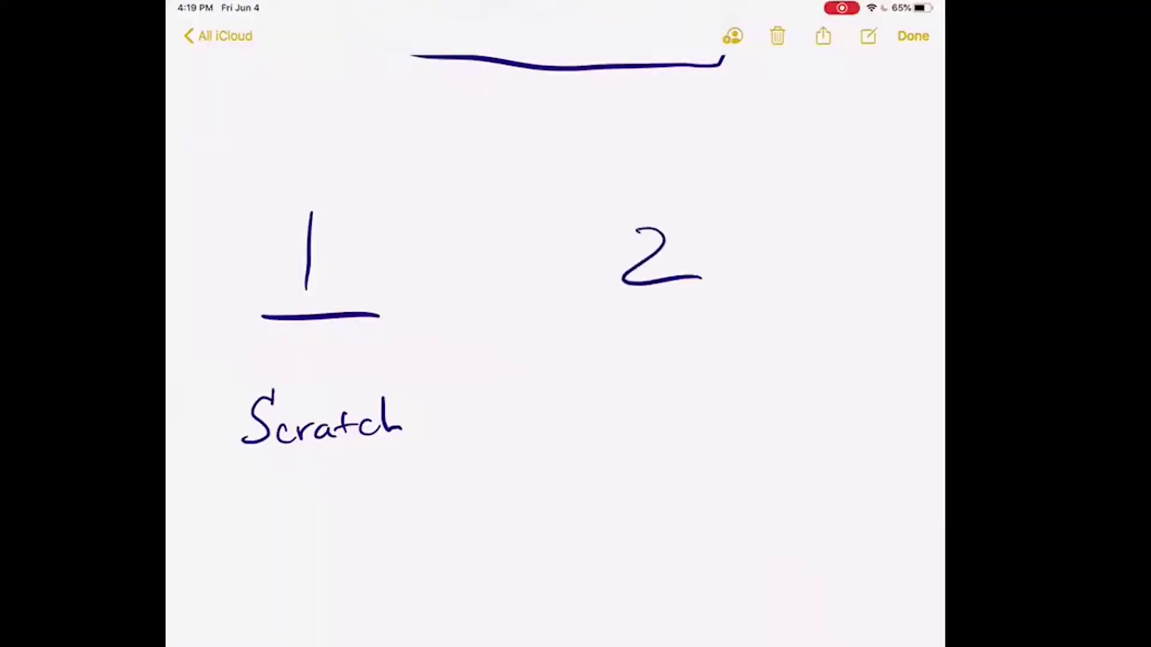
pyautogui.moveTo(575, 314); pyautogui.dragTo(769, 310)
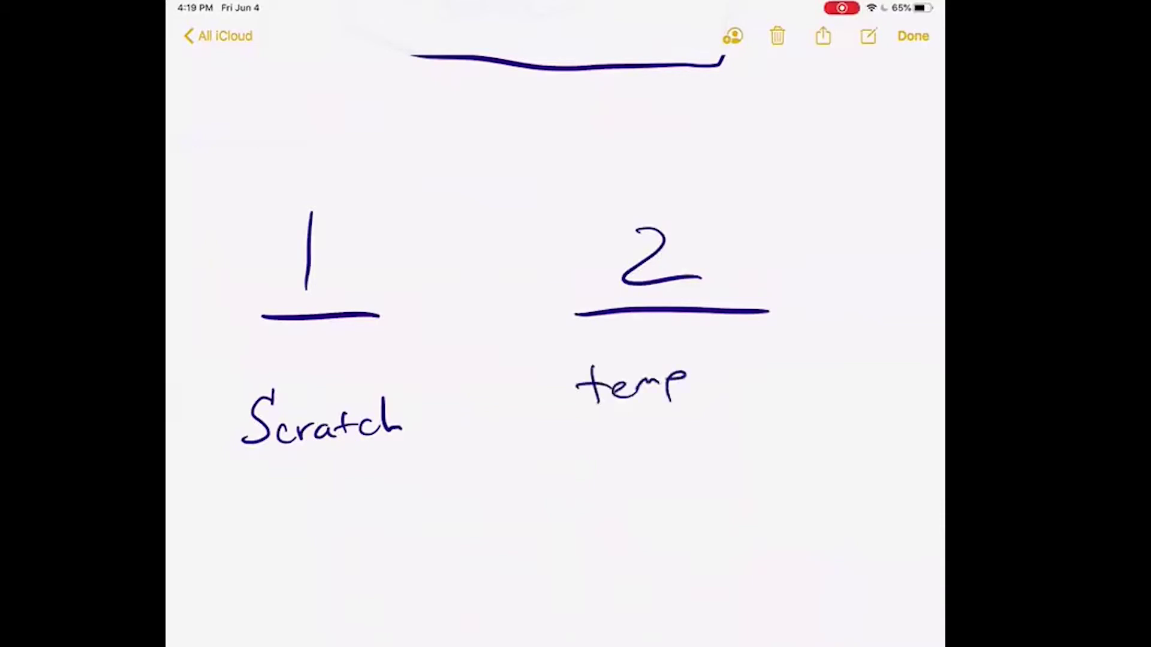
pyautogui.moveTo(575, 433); pyautogui.dragTo(839, 410)
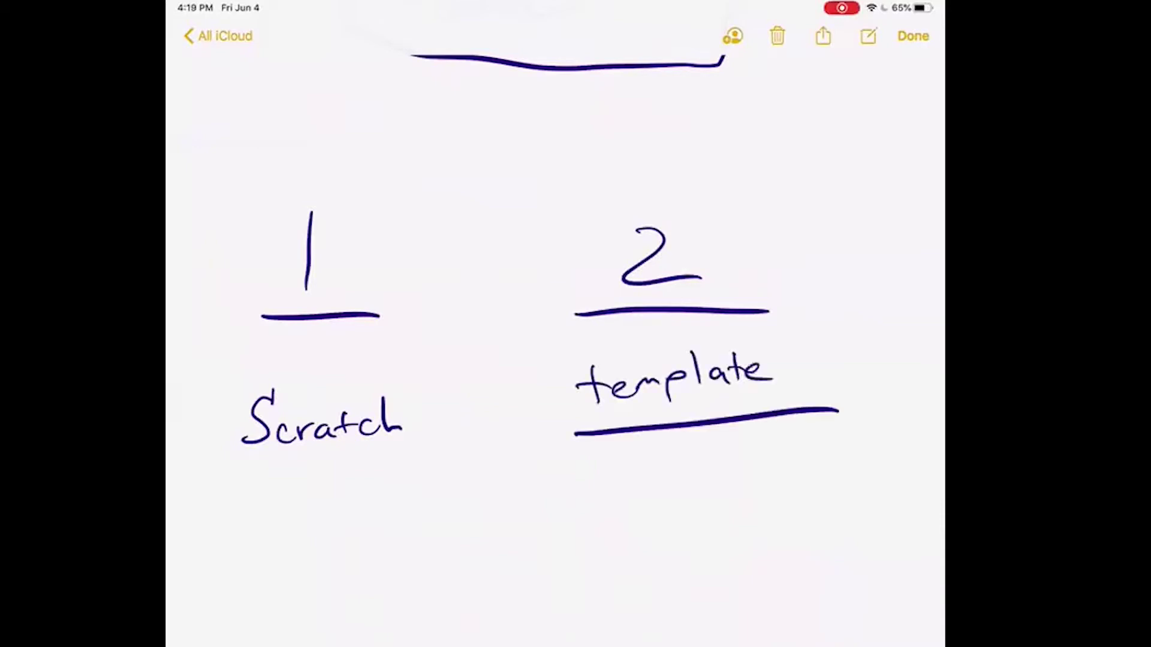
pyautogui.moveTo(605, 463); pyautogui.dragTo(850, 451)
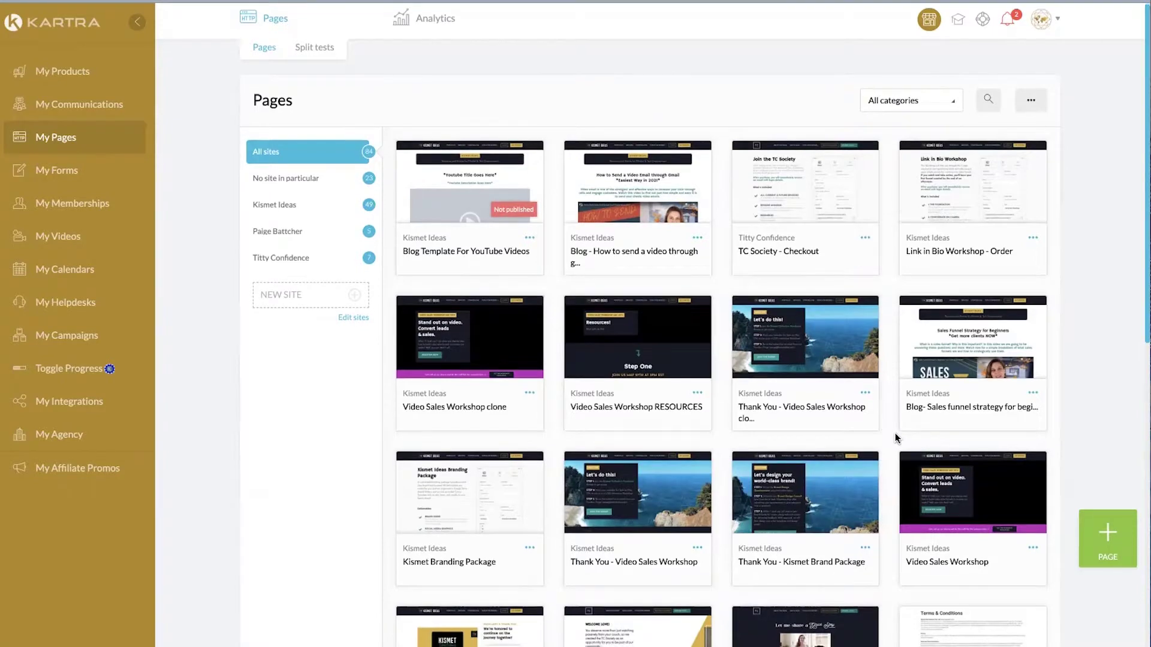
# In Kartra, look through the existing pages across all sites, including additional ones, and check the available category filters
pyautogui.scroll(-1, 875, 436)
pyautogui.scroll(-10, 807, 439)
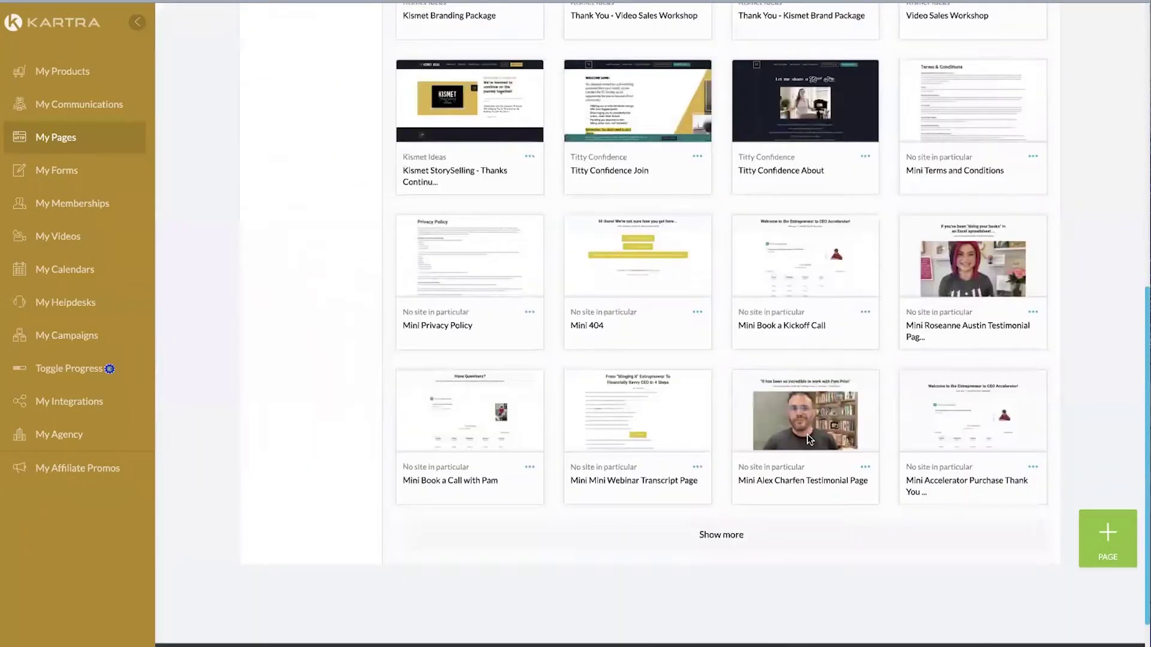
pyautogui.click(717, 473)
pyautogui.scroll(-8, 719, 477)
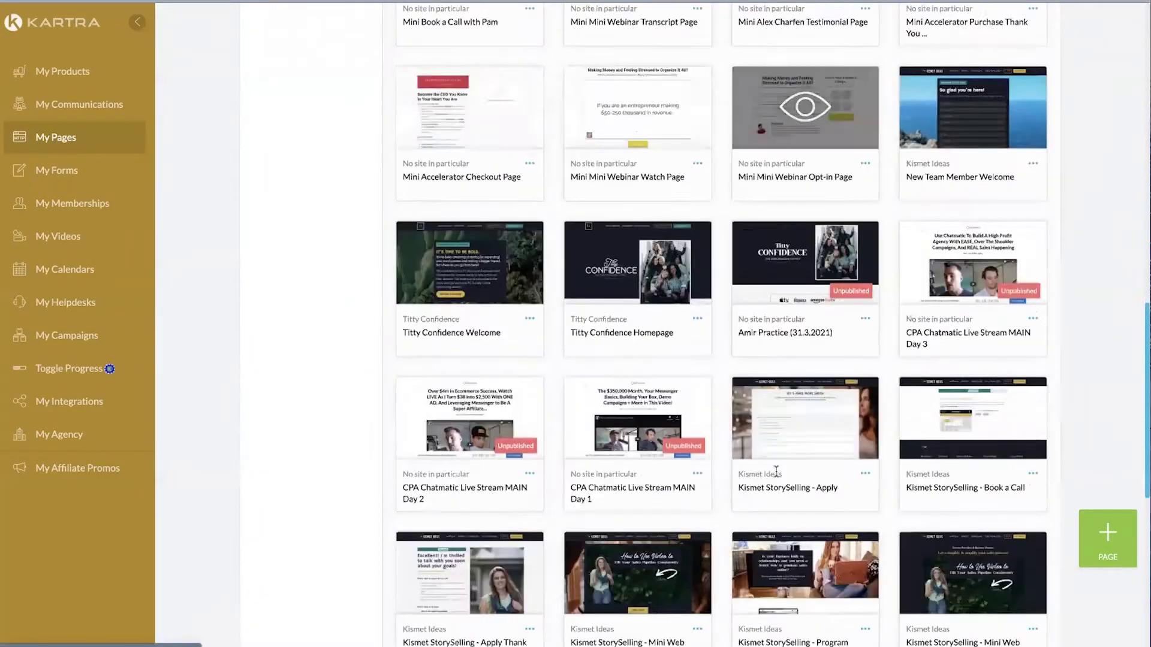
pyautogui.scroll(20, 722, 481)
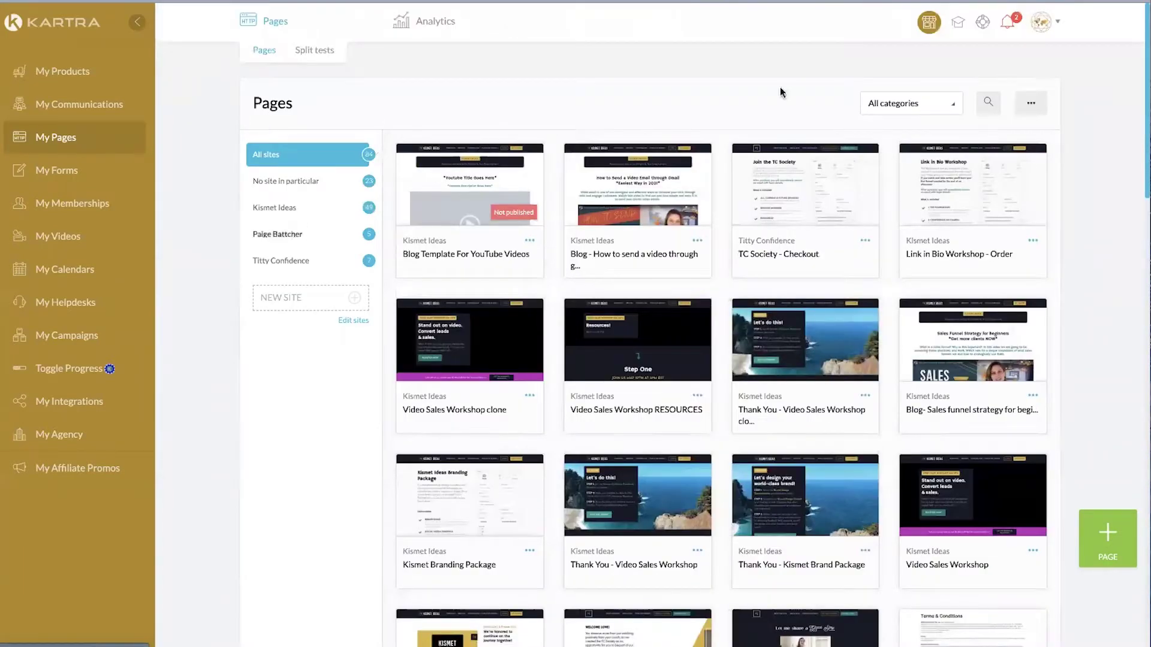
pyautogui.click(934, 113)
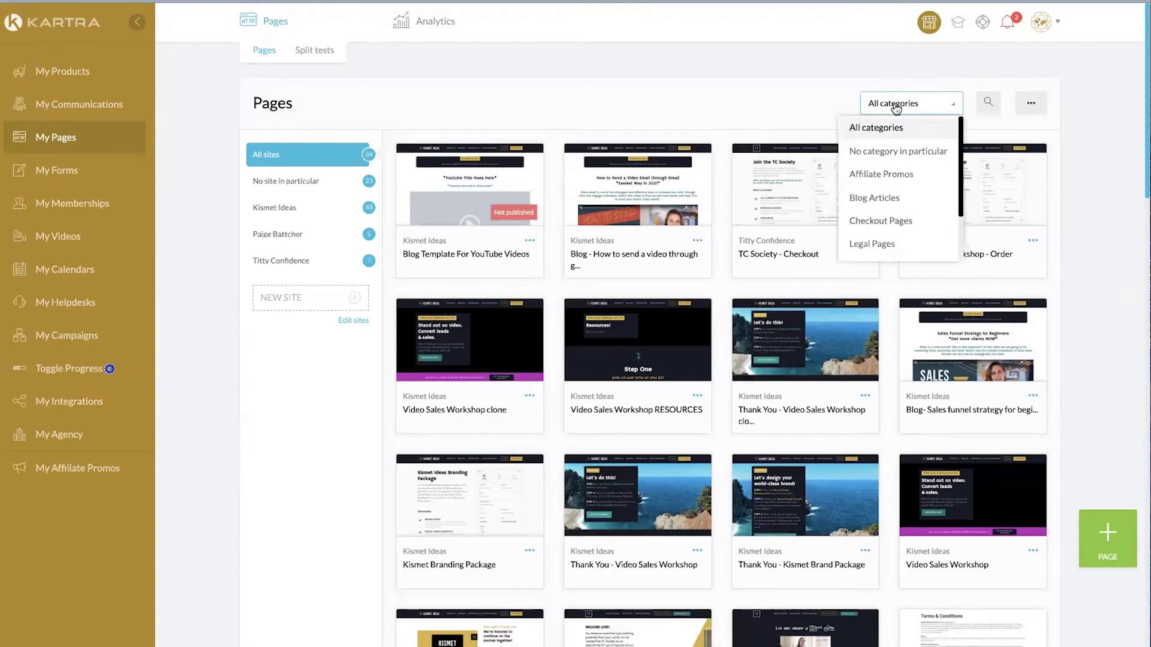
pyautogui.click(900, 127)
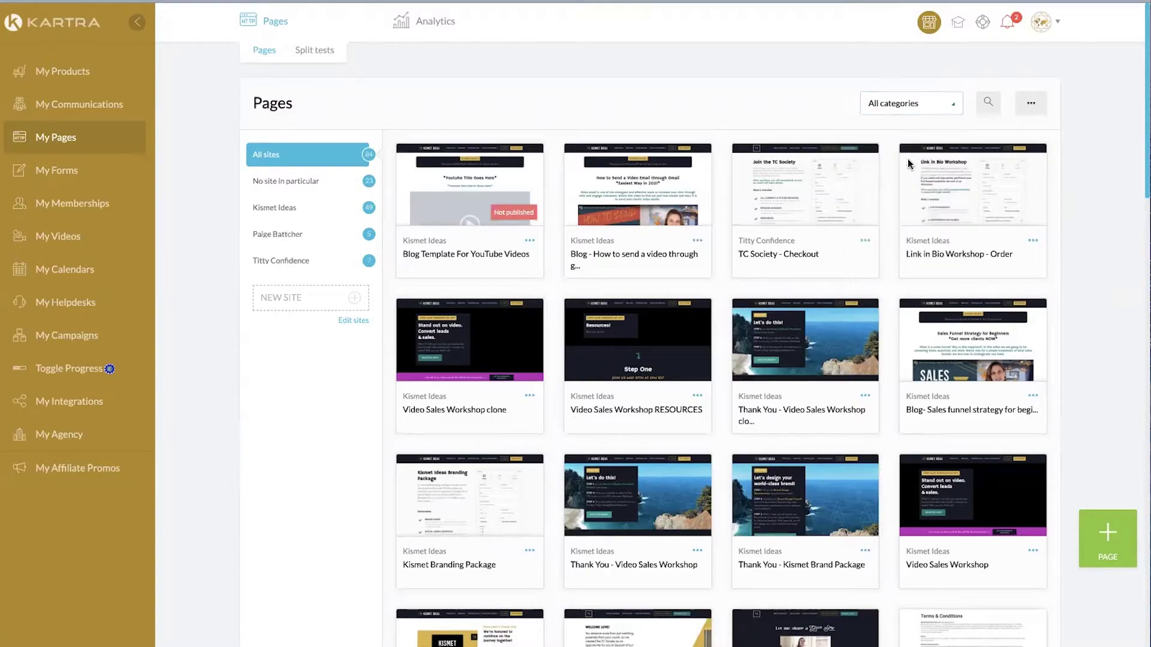
# Start a new page and look through the template categories from Video Sales Pages to Webinar Registration
pyautogui.click(1106, 549)
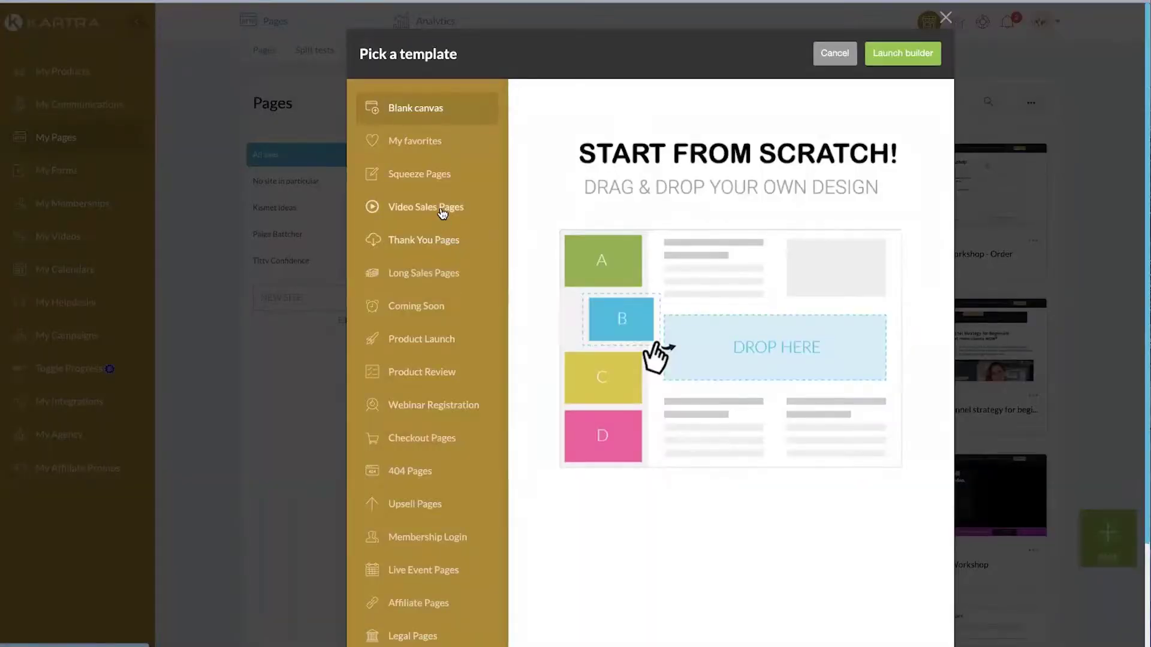
pyautogui.click(440, 207)
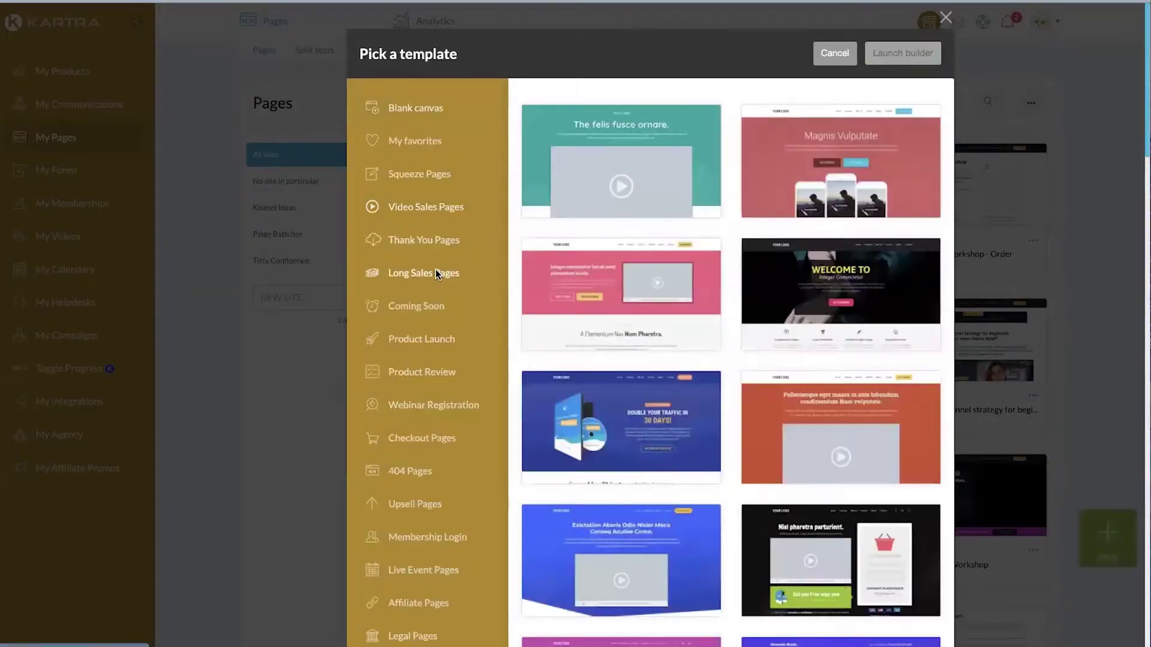
pyautogui.click(432, 293)
pyautogui.click(419, 310)
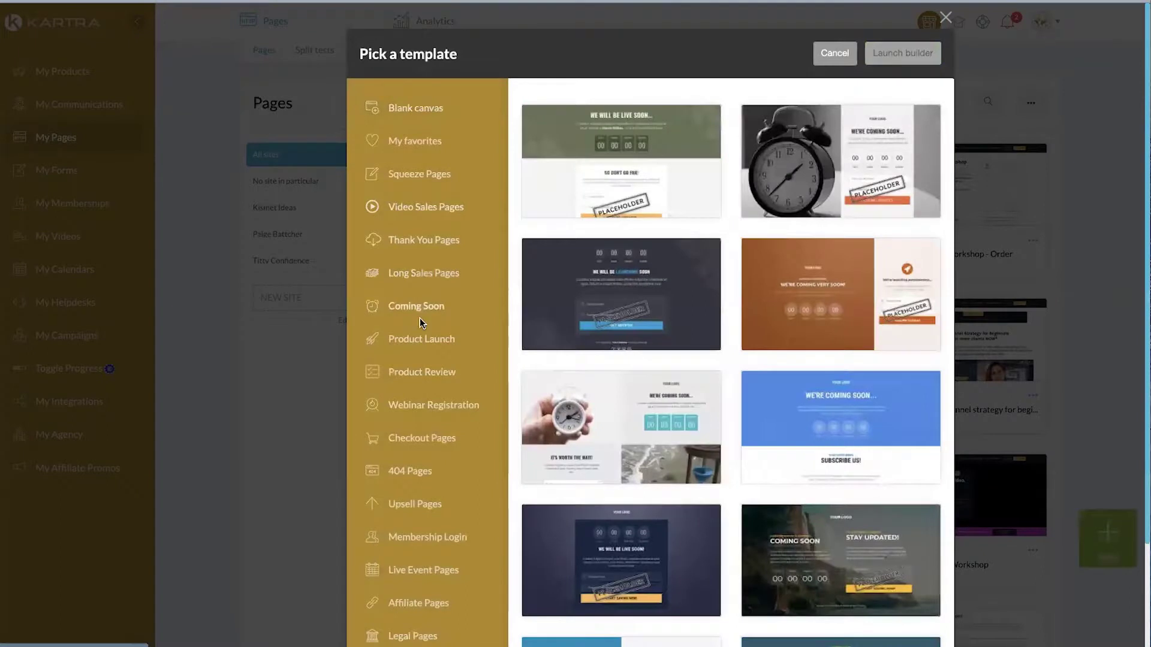
pyautogui.click(424, 339)
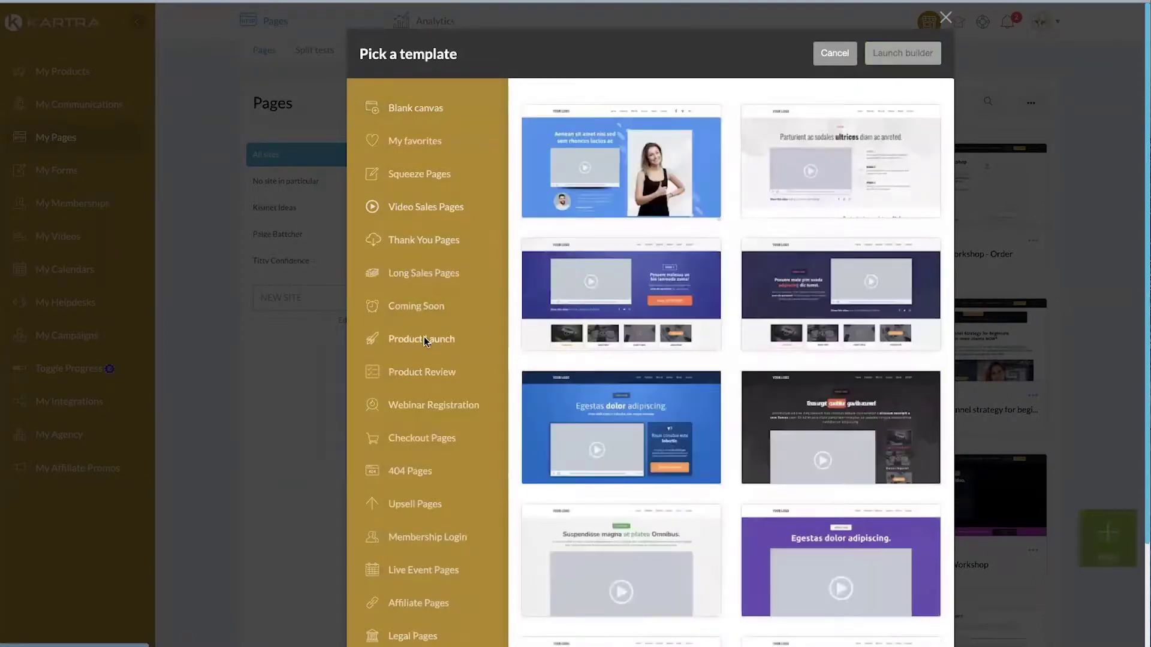
pyautogui.click(429, 382)
pyautogui.click(431, 403)
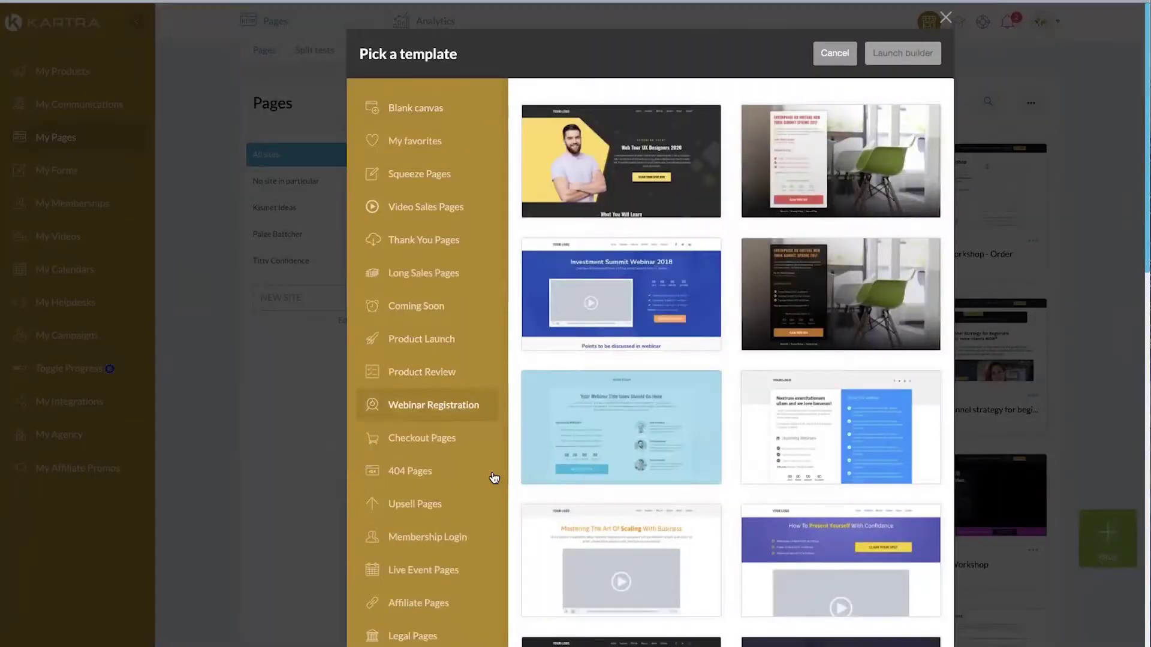
pyautogui.scroll(-3, 549, 315)
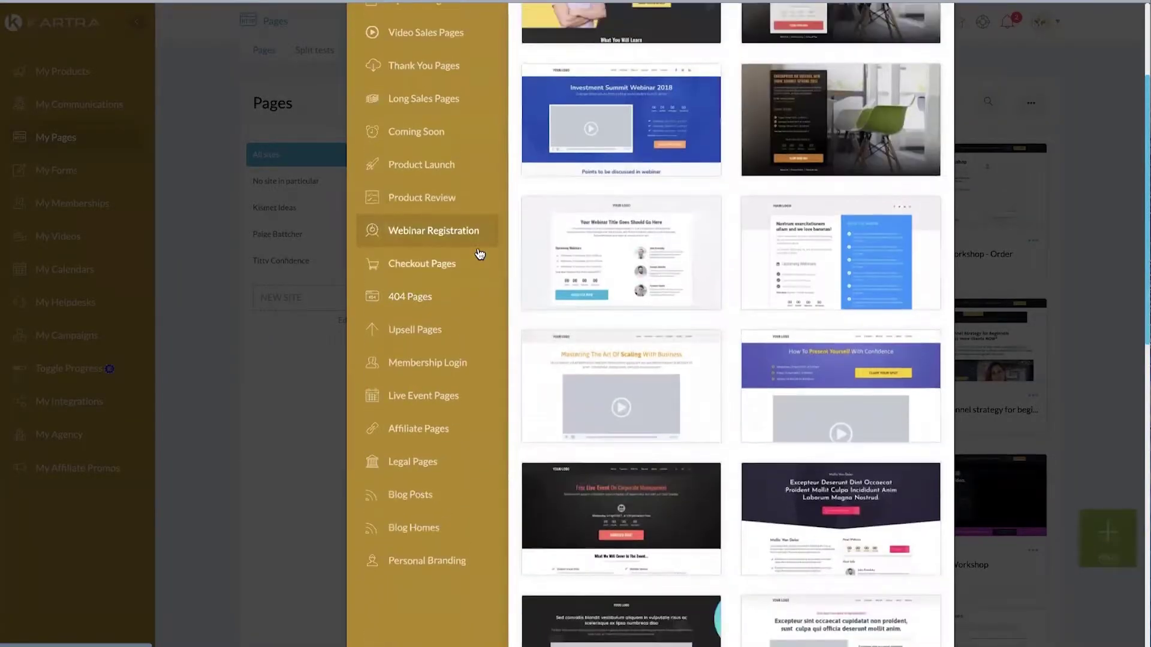
pyautogui.scroll(3, 483, 252)
# Preview the Web Tour UX Designers 2020 webinar registration template, then select it and launch the builder
pyautogui.moveTo(631, 108)
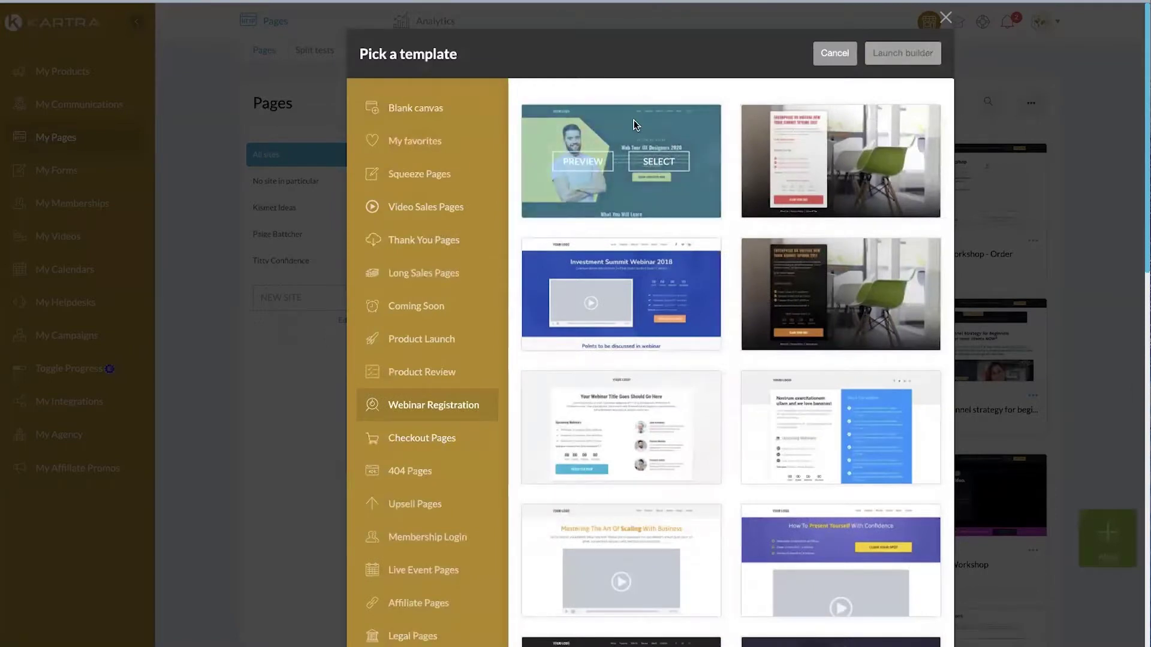
pyautogui.click(591, 165)
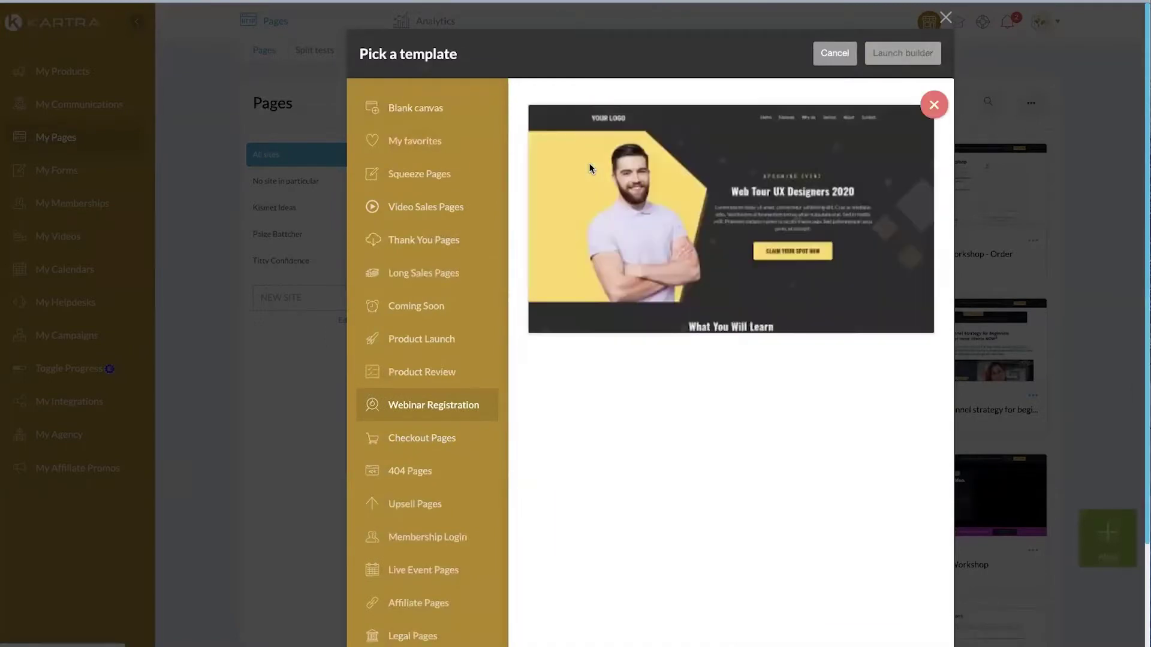
pyautogui.scroll(-4, 846, 331)
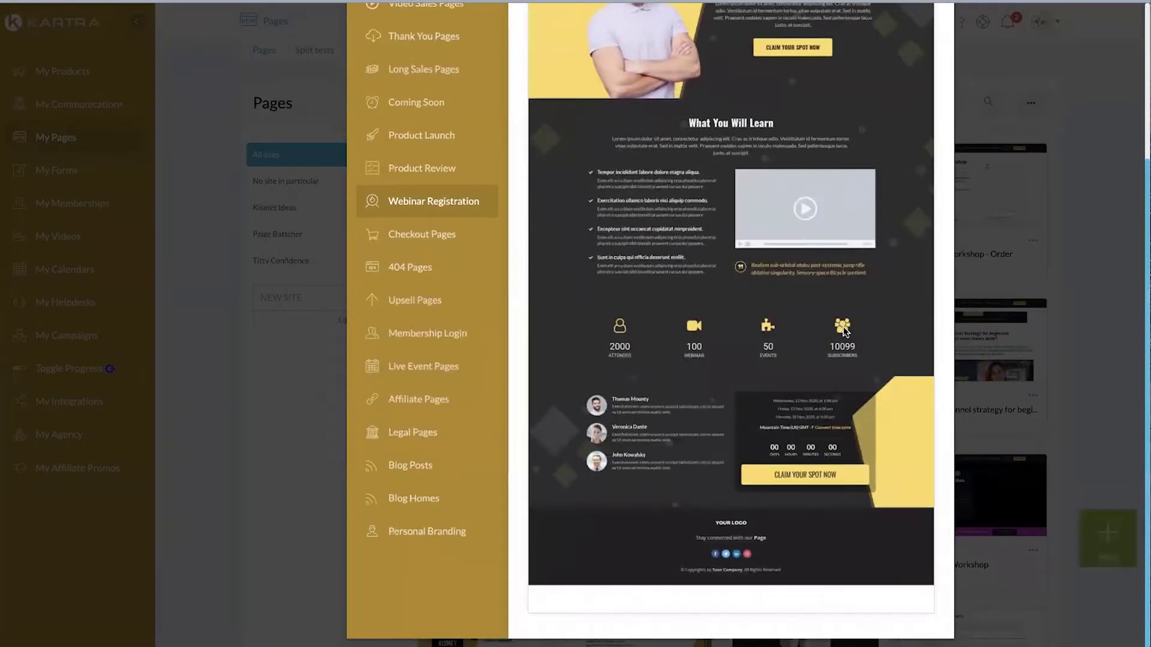
pyautogui.scroll(4, 755, 360)
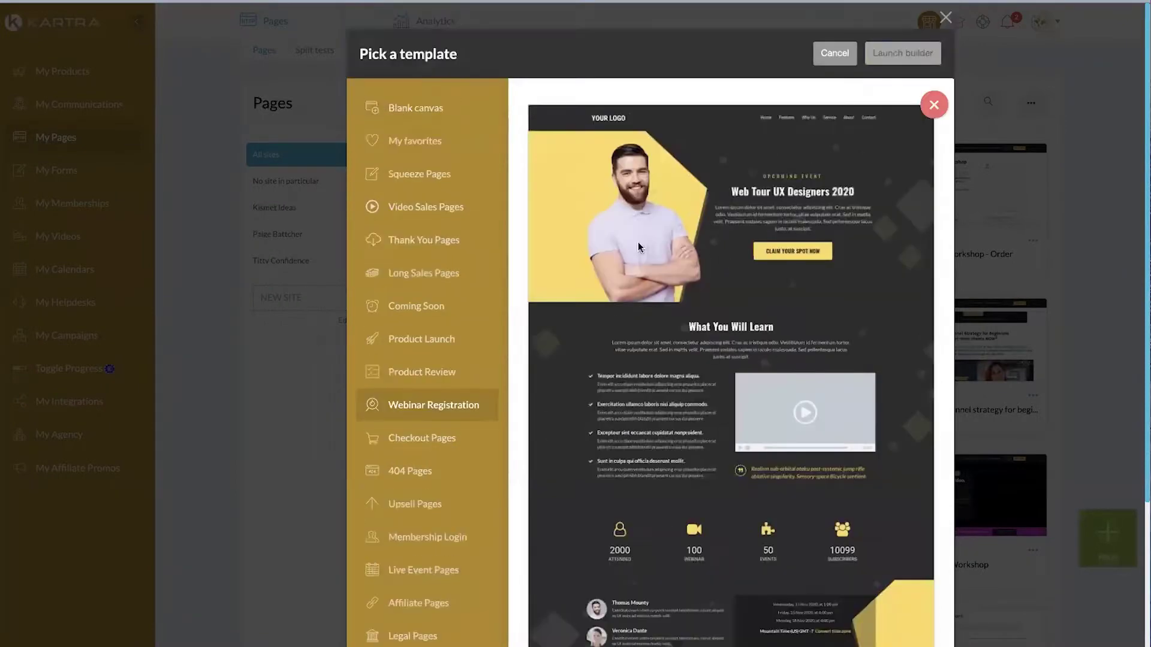
pyautogui.click(934, 105)
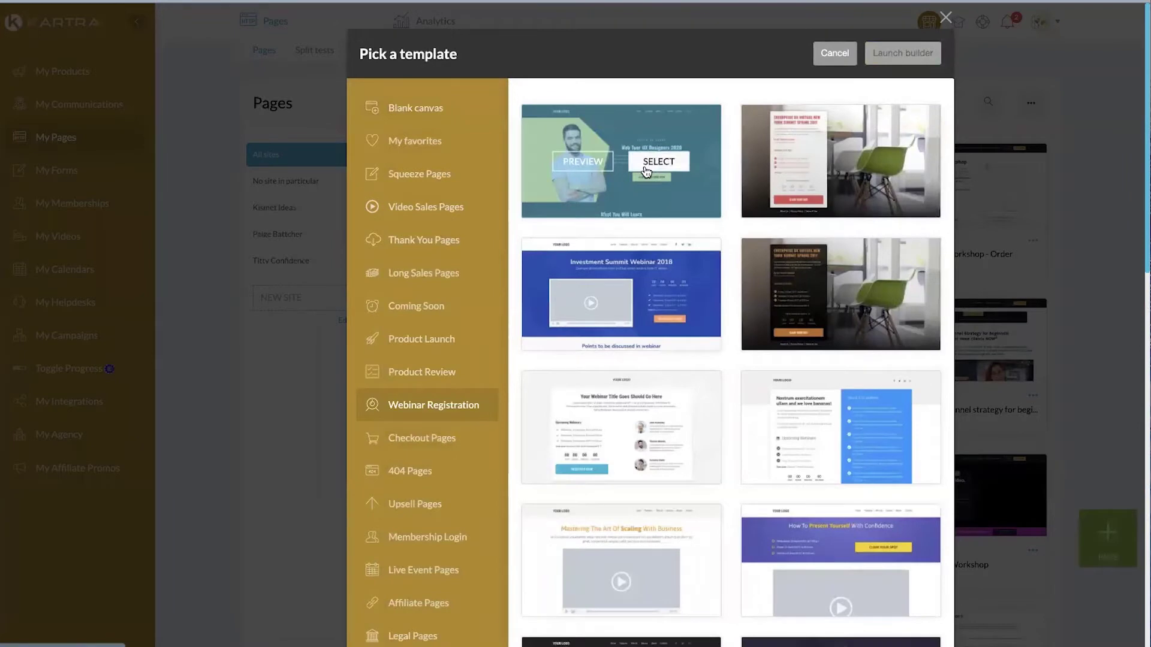
pyautogui.click(646, 172)
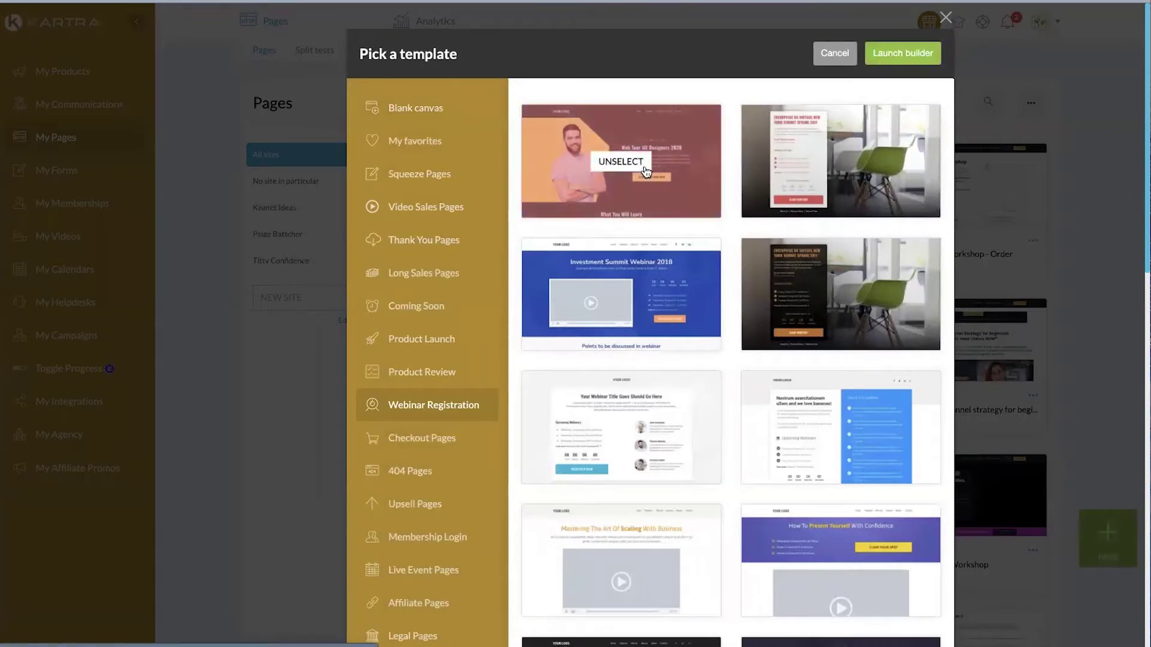
pyautogui.click(901, 54)
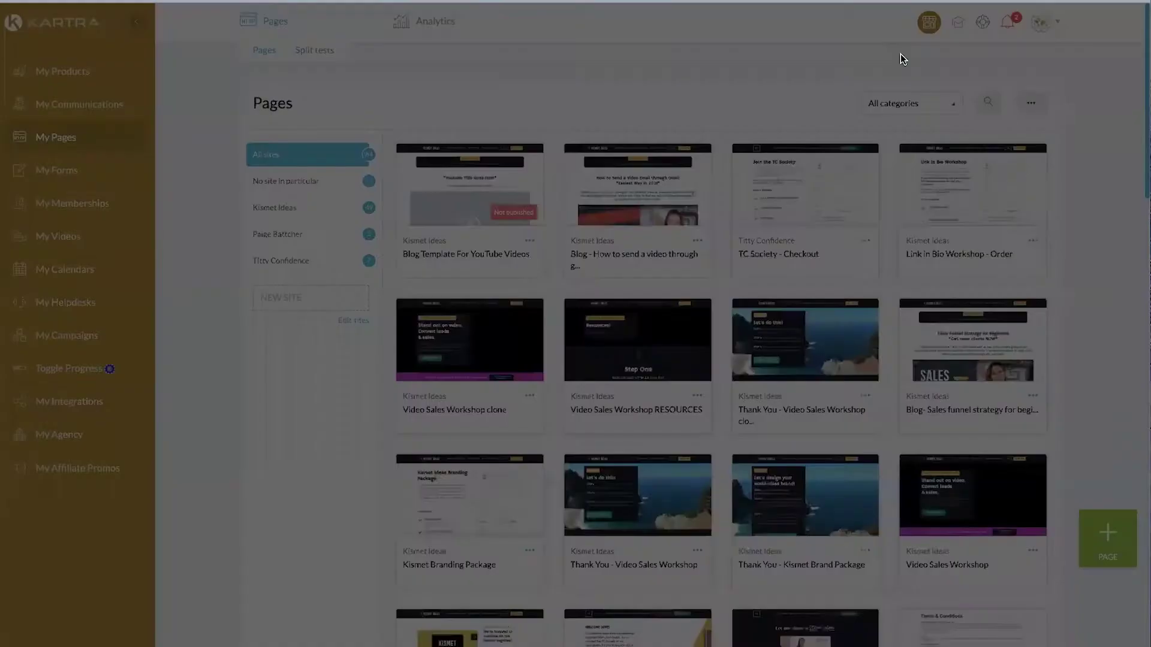
# Enter Test as the new page's name
pyautogui.click(579, 136)
pyautogui.write('Test')
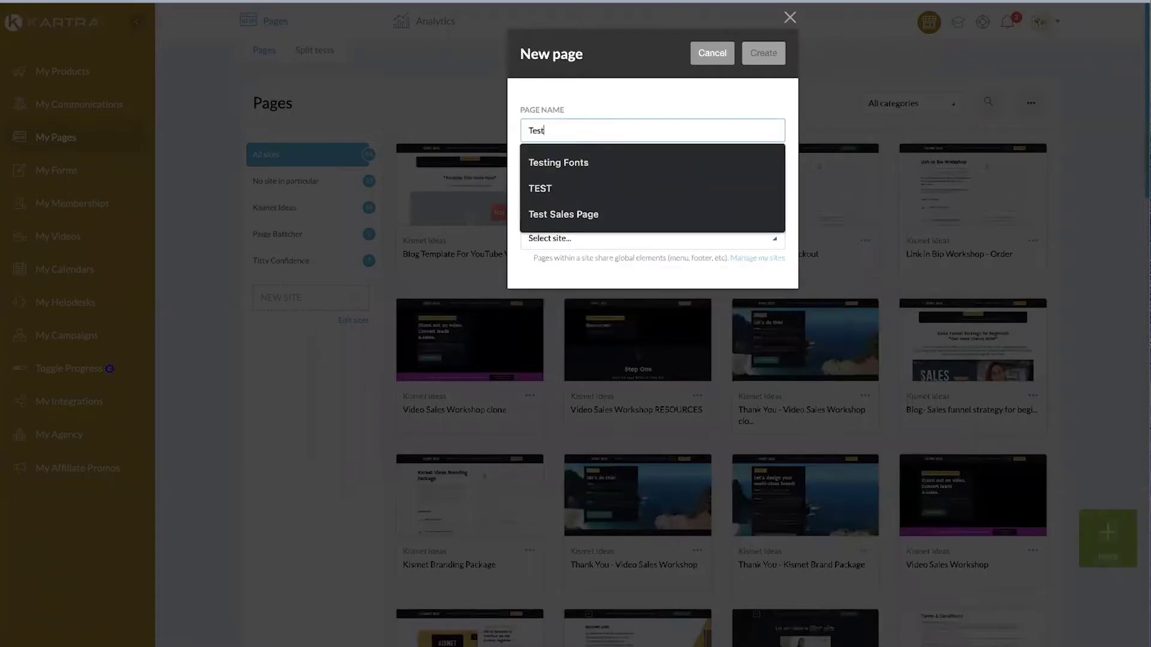
pyautogui.click(621, 107)
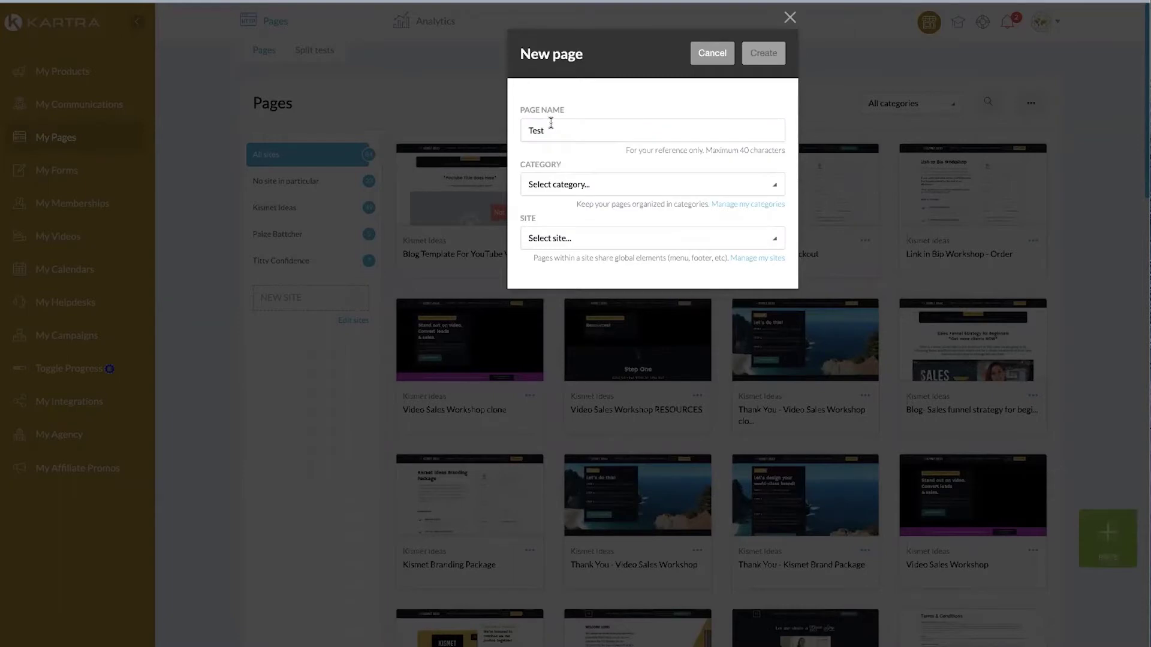
# Replace the new page's name with Example
pyautogui.click(551, 125)
pyautogui.press('BackSpace')
pyautogui.press('BackSpace')
pyautogui.press('BackSpace')
pyautogui.press('BackSpace')
pyautogui.write('Example')
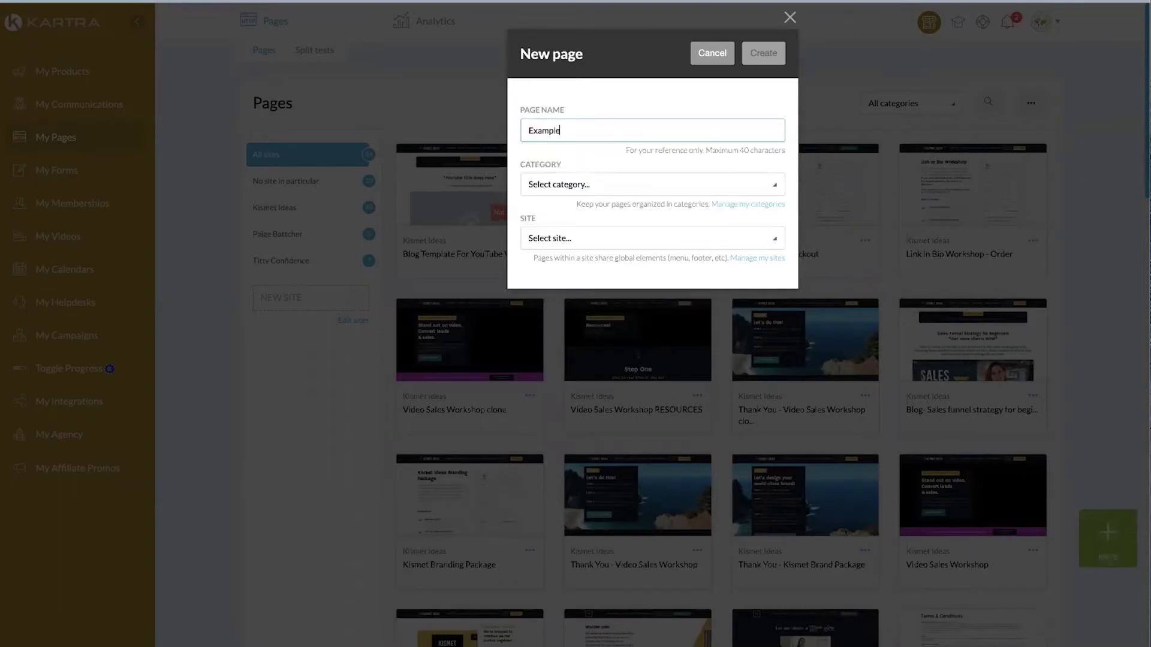
# Set the category to No category in particular and the site to No site in particular, and create the page
pyautogui.click(607, 184)
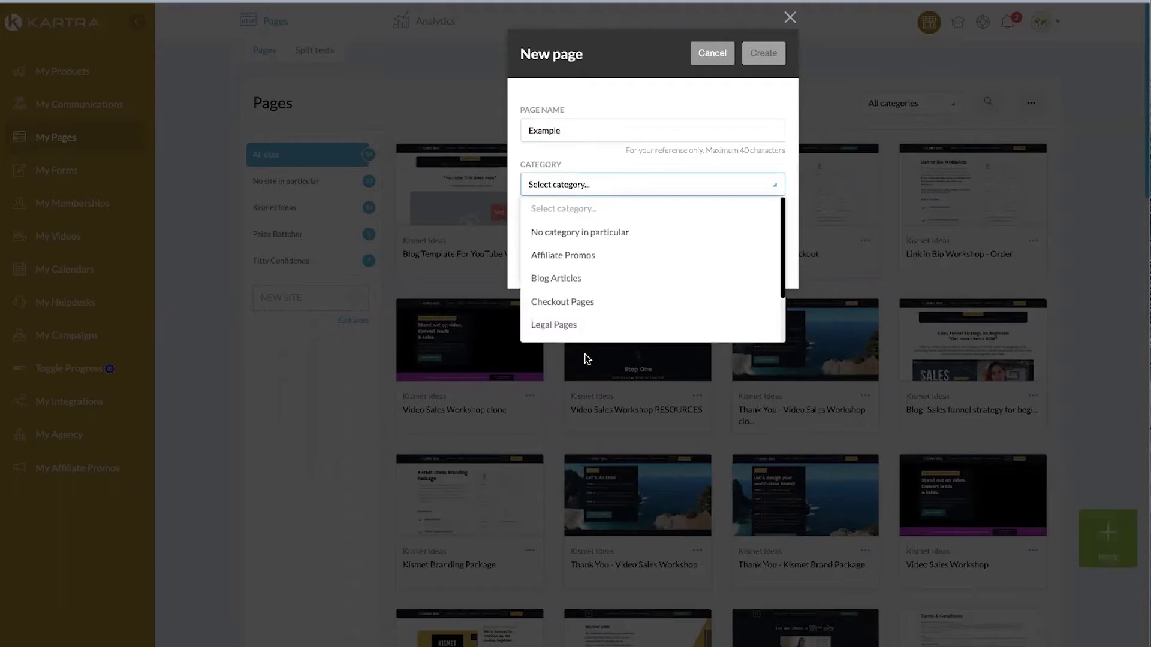
pyautogui.click(586, 234)
pyautogui.click(565, 238)
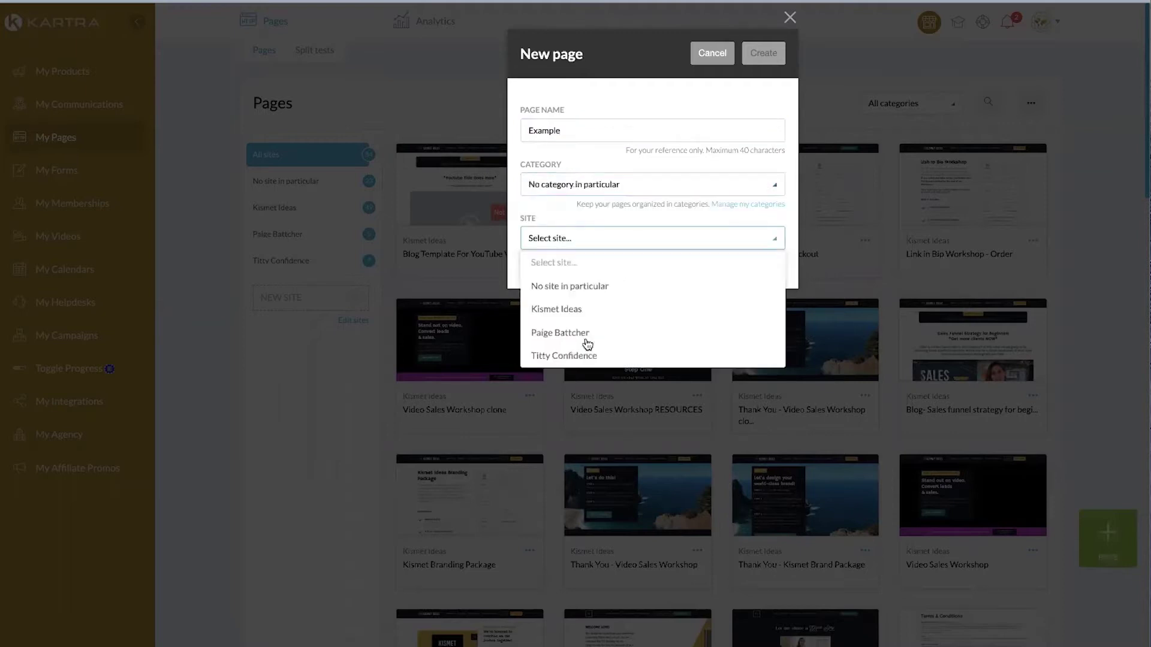
pyautogui.click(574, 288)
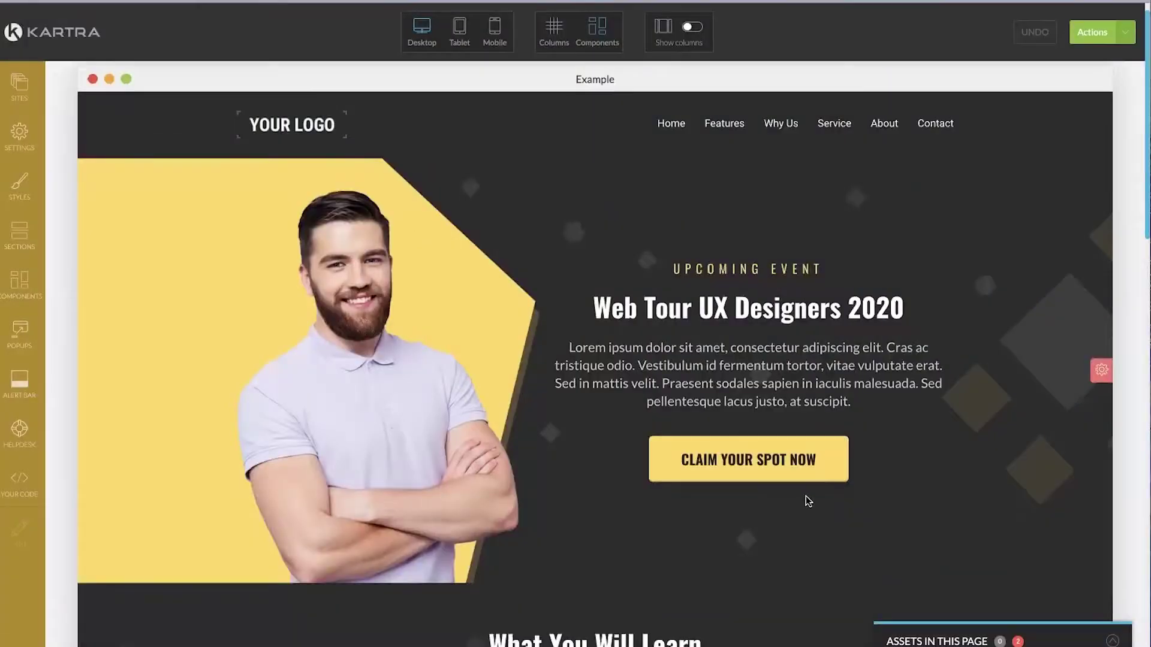
# Examine the template's hero and What You Will Learn sections, including each section's own settings controls
pyautogui.scroll(-2, 809, 501)
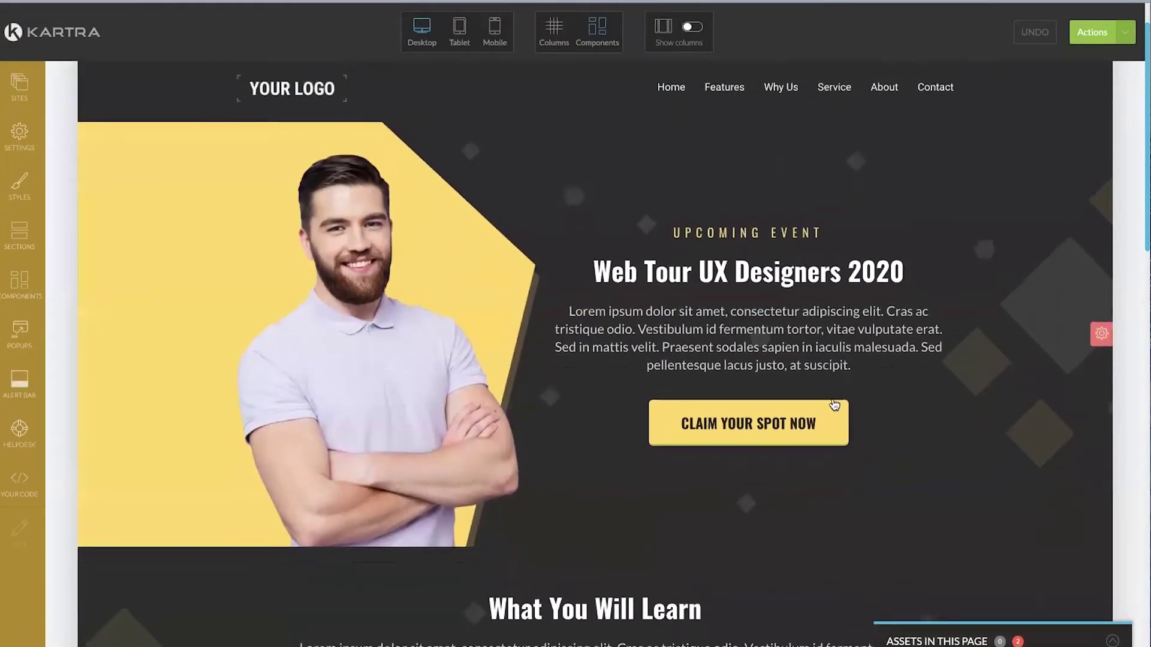
pyautogui.moveTo(680, 270)
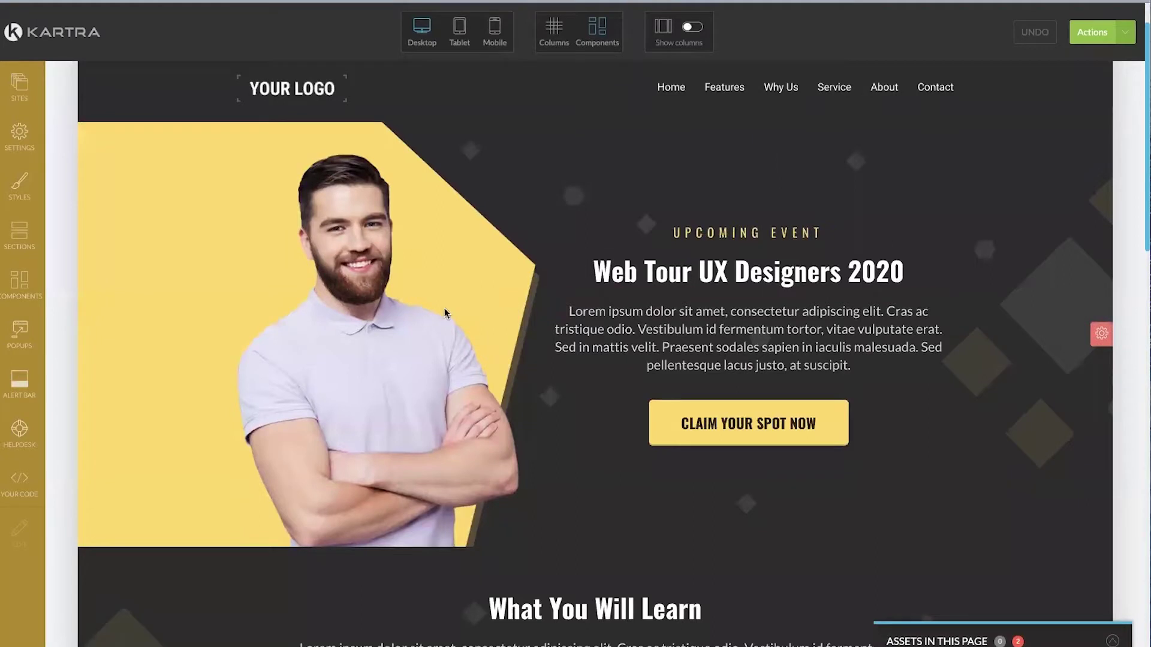
pyautogui.moveTo(361, 329)
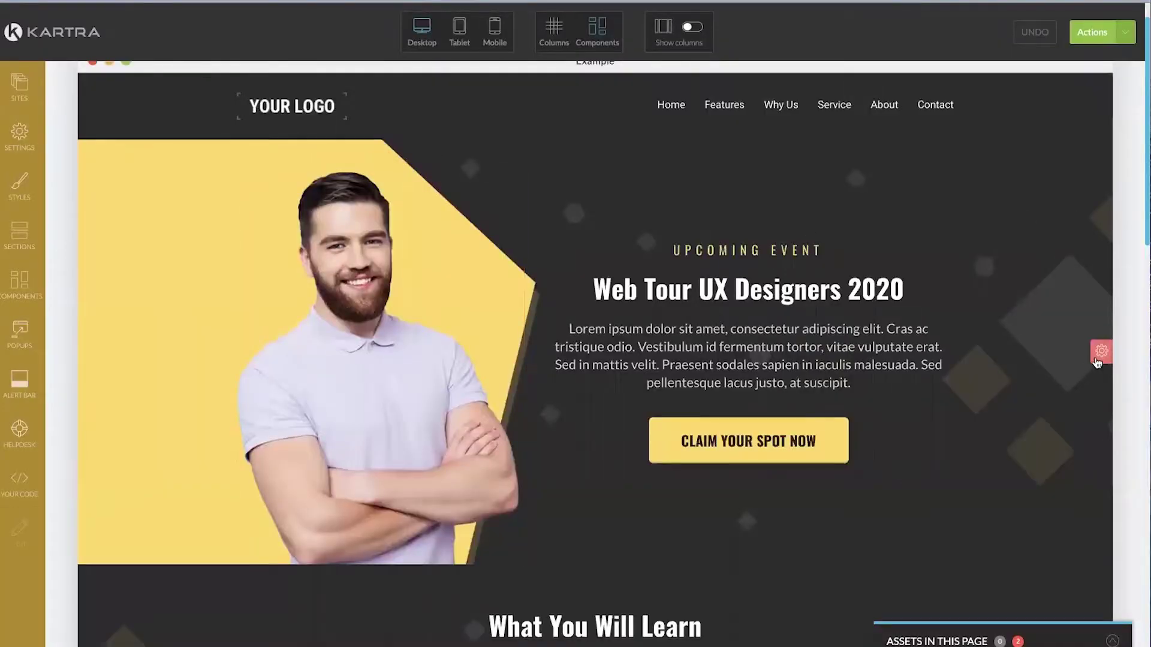
pyautogui.moveTo(1097, 361)
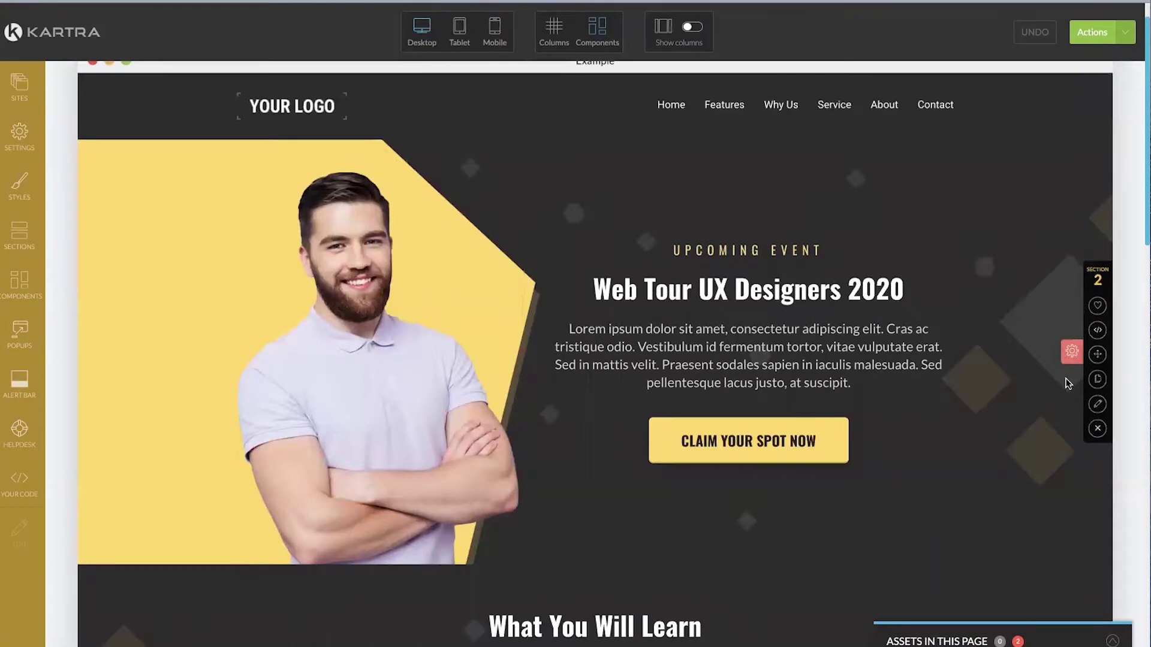
pyautogui.scroll(-9, 1068, 384)
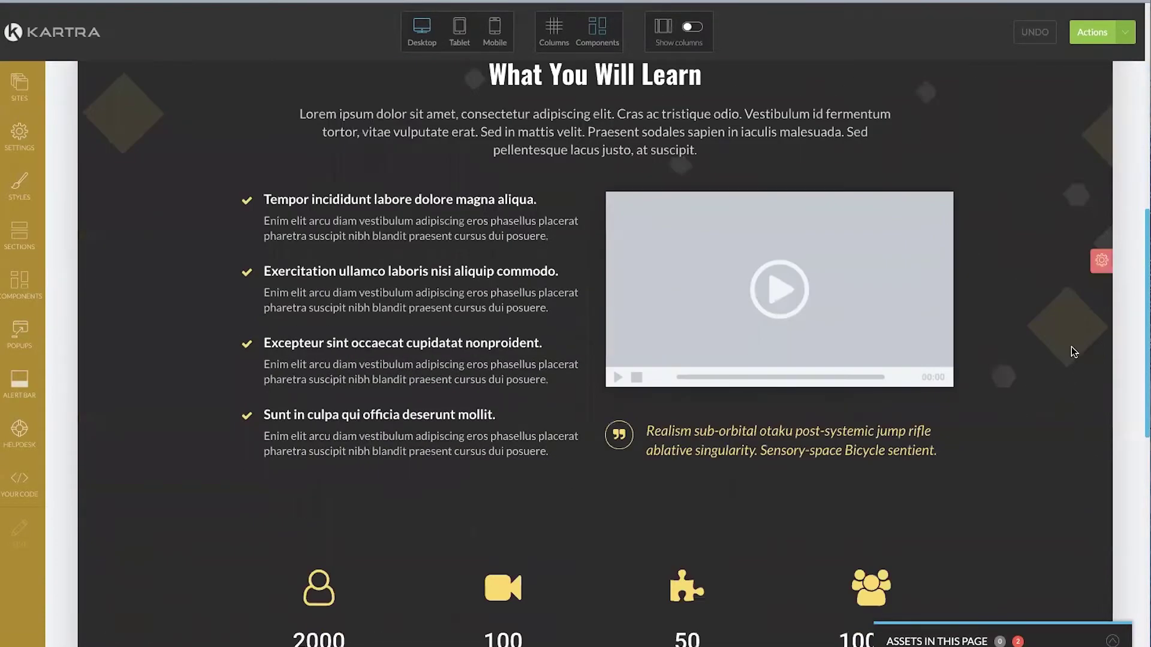
pyautogui.moveTo(1101, 262)
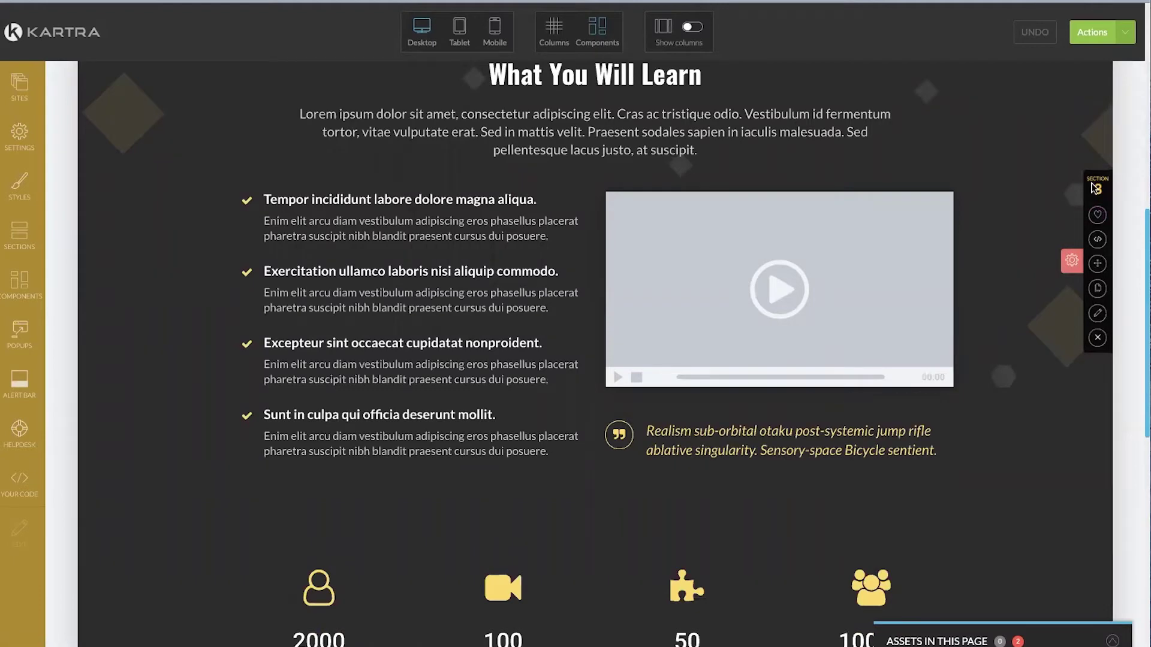
pyautogui.scroll(2, 895, 329)
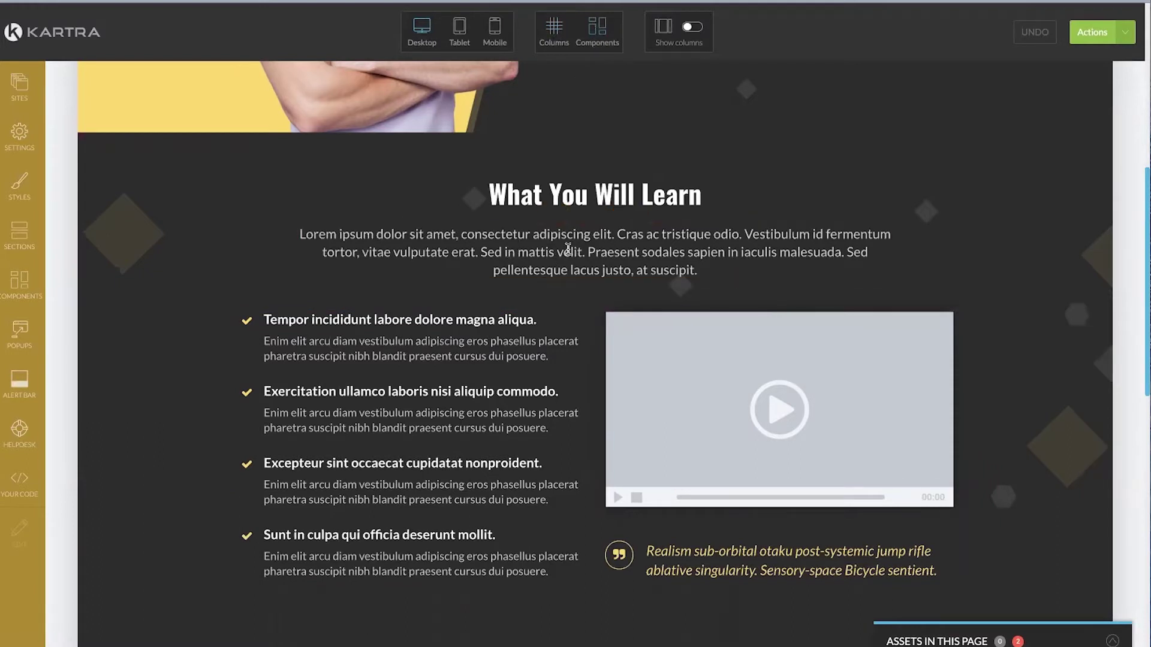
pyautogui.click(594, 243)
pyautogui.click(714, 343)
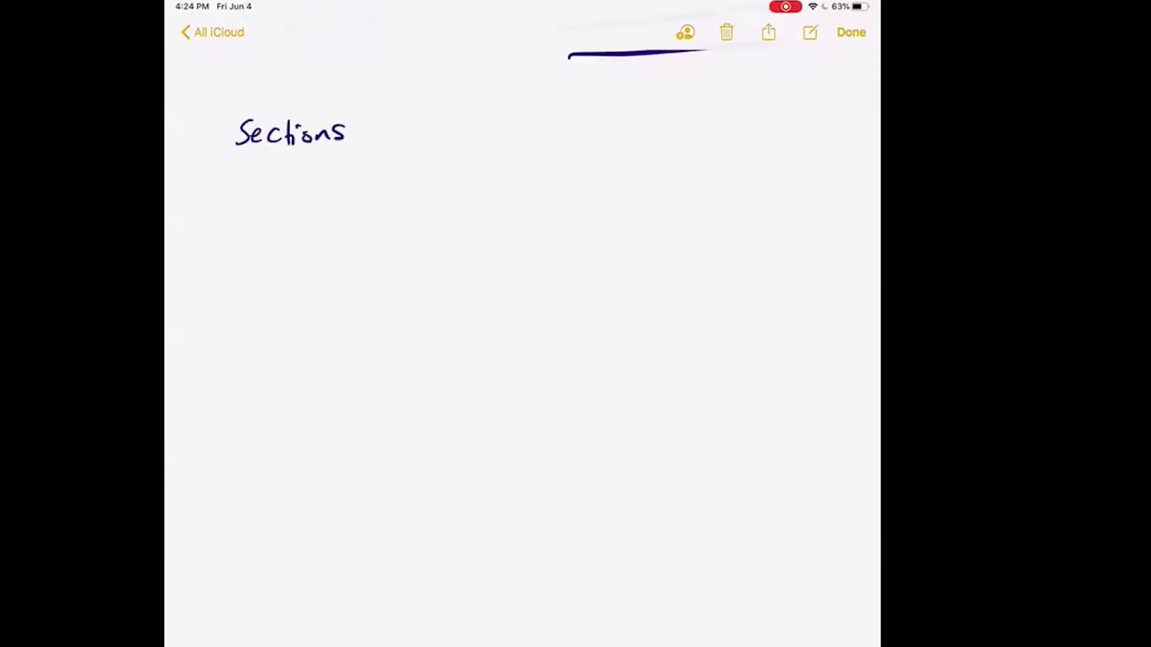
# Switch to the Notes sketch and draw a section between two full-width horizontal lines, with spacing arrows, a settings gear and an arrow pointing inside
pyautogui.moveTo(239, 206); pyautogui.dragTo(817, 215)
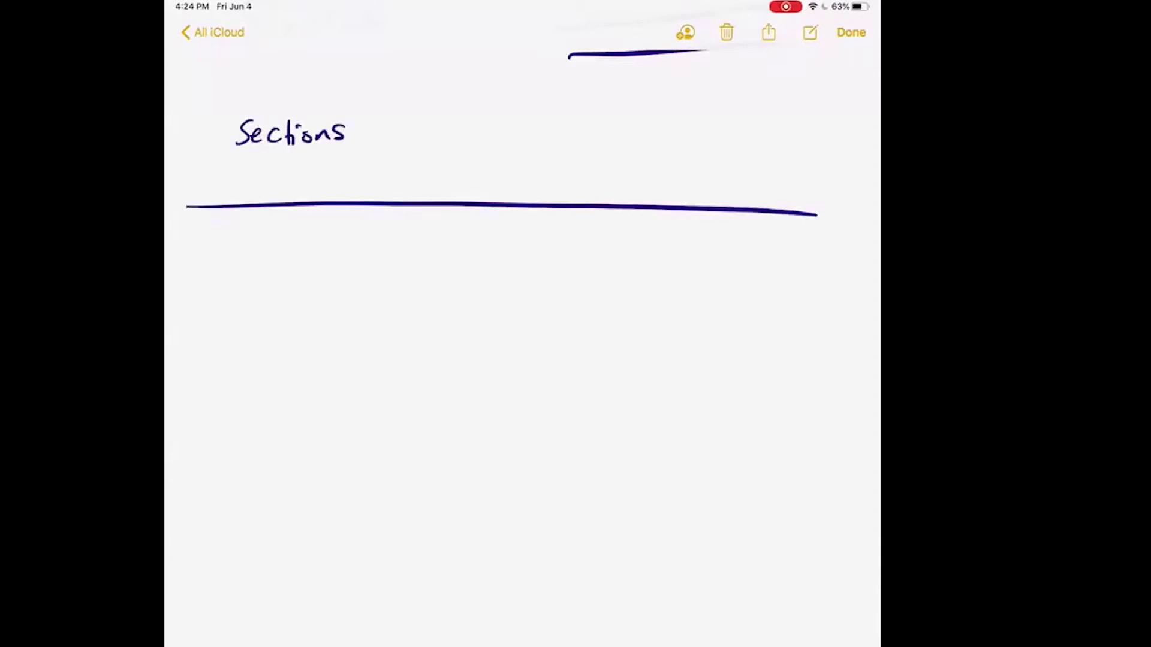
pyautogui.moveTo(172, 510); pyautogui.dragTo(880, 509)
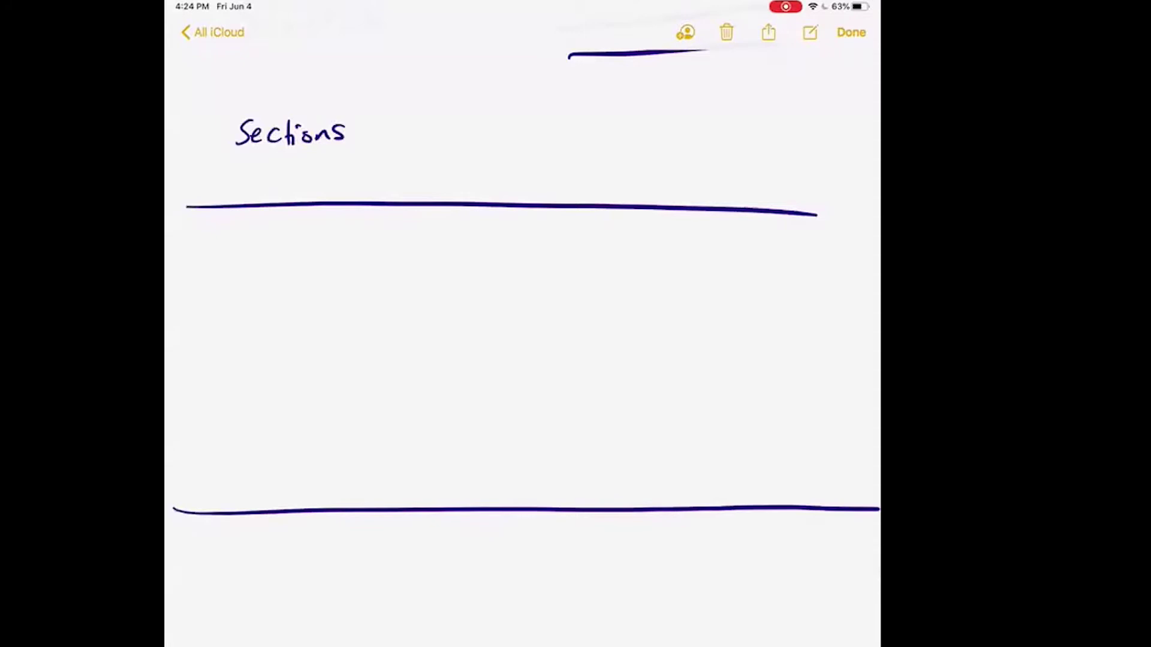
pyautogui.moveTo(814, 217); pyautogui.dragTo(881, 221)
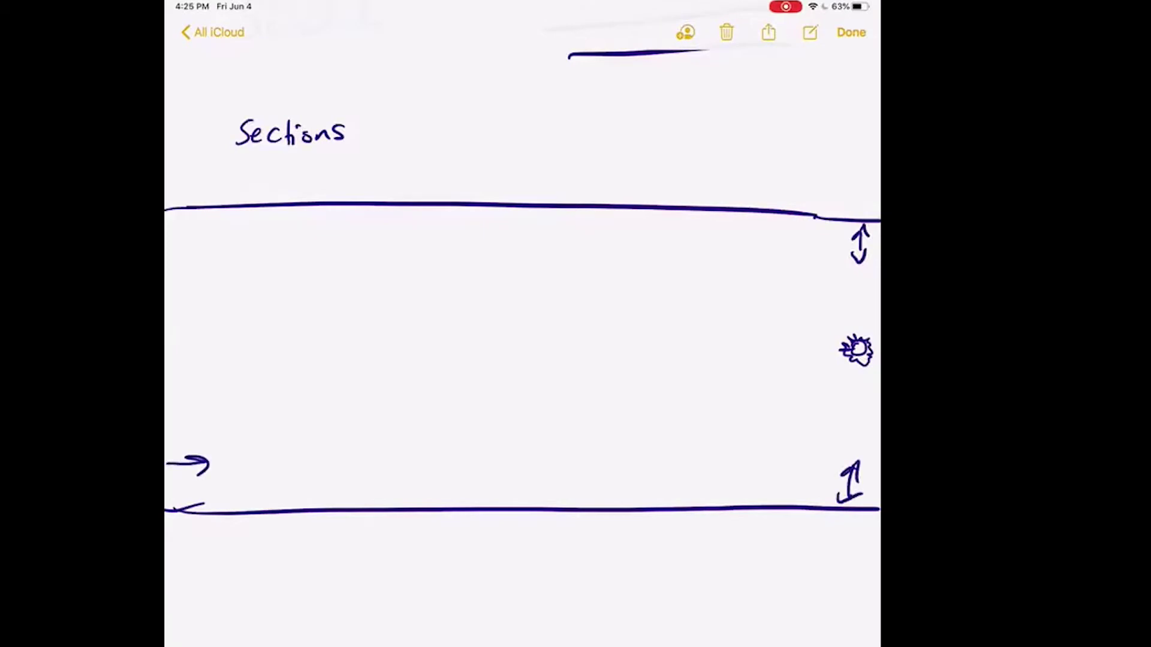
pyautogui.moveTo(777, 205); pyautogui.dragTo(830, 167)
pyautogui.moveTo(751, 218); pyautogui.dragTo(751, 228)
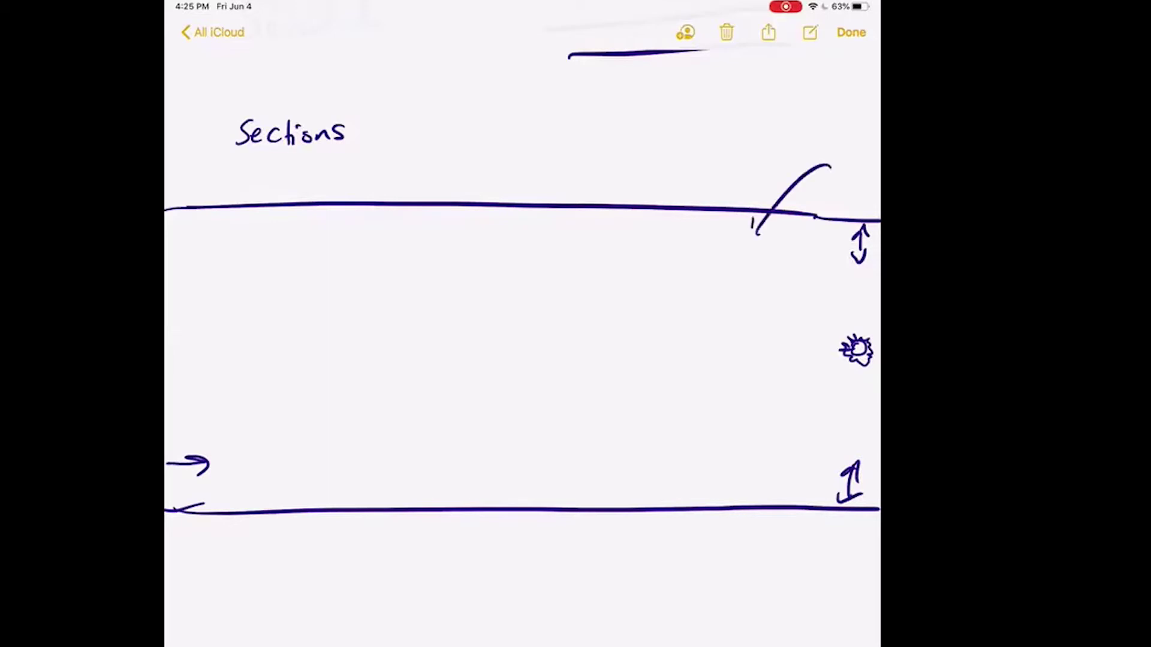
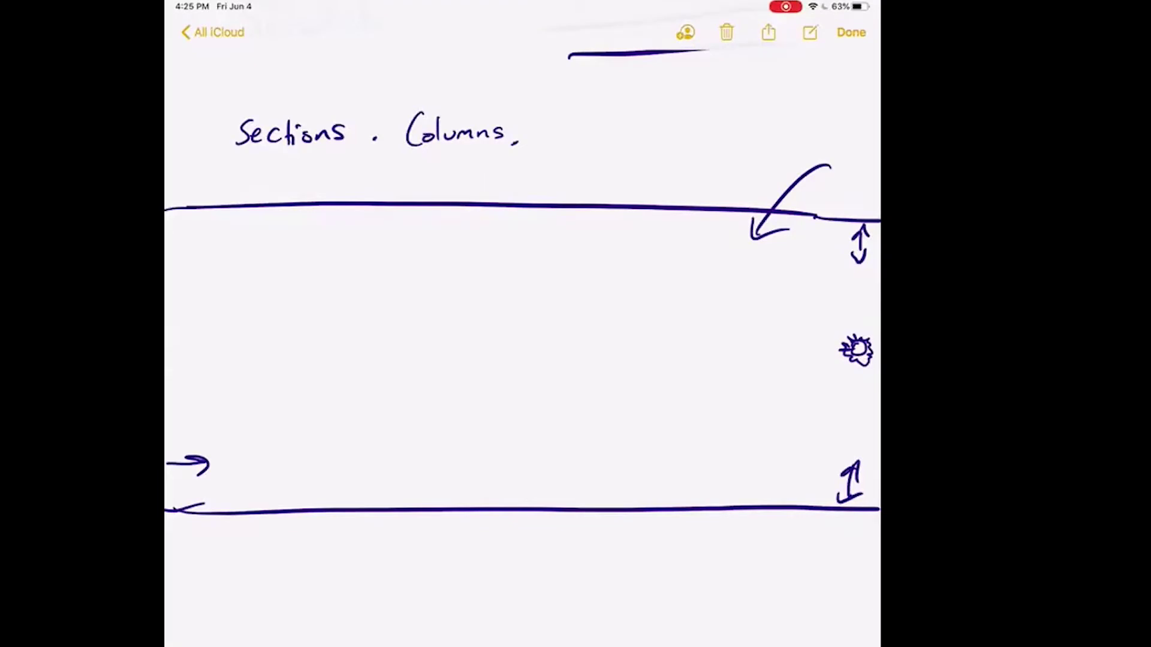
# Sketch a rectangular frame inside the section with a dashed divider making two columns, and move the 2 from the first column to above the frame
pyautogui.moveTo(246, 291); pyautogui.dragTo(250, 423)
pyautogui.moveTo(273, 247); pyautogui.dragTo(527, 252)
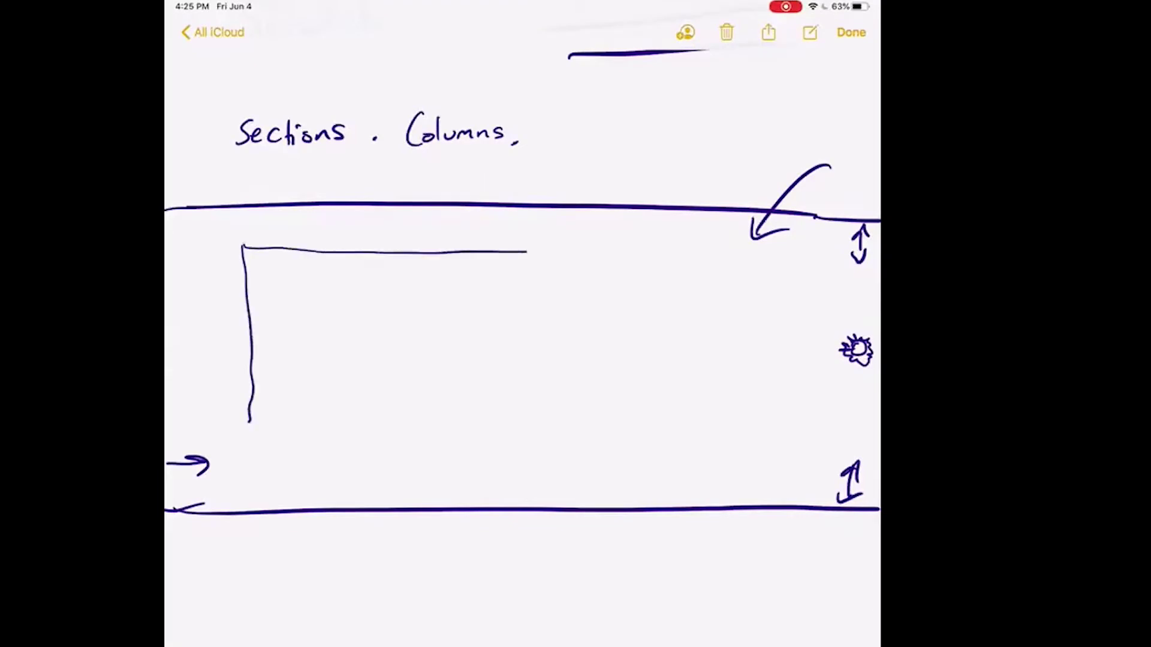
pyautogui.moveTo(780, 262)
pyautogui.mouseDown()
pyautogui.moveTo(780, 403)
pyautogui.moveTo(464, 416)
pyautogui.mouseUp()
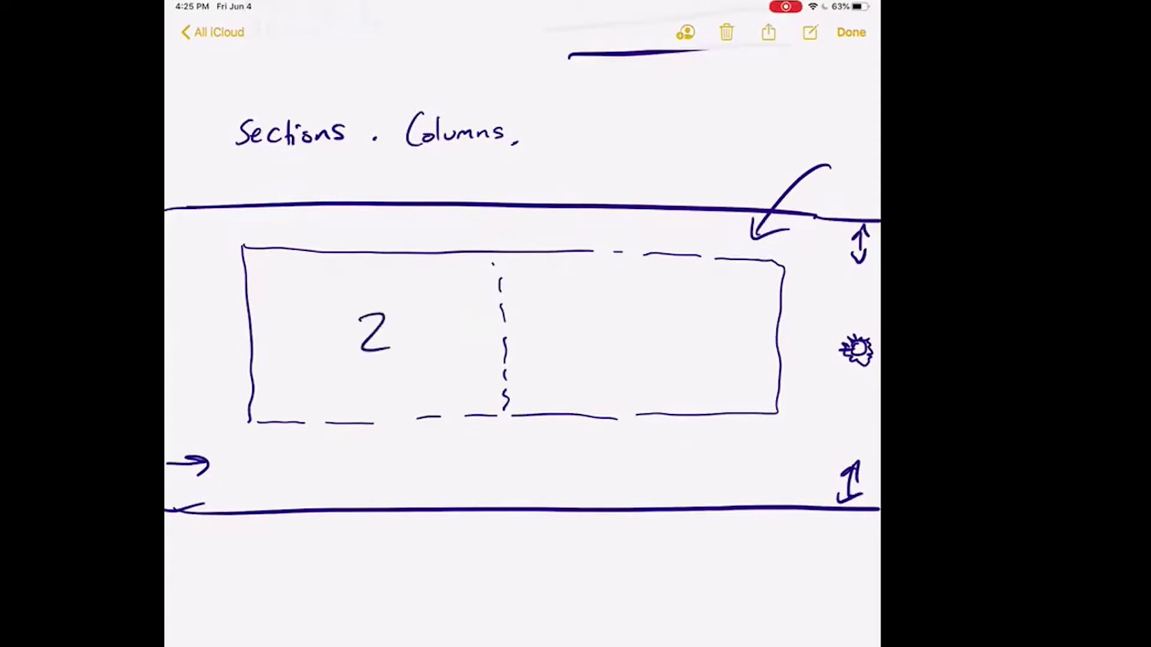
pyautogui.hotkey('ctrl', 'z')
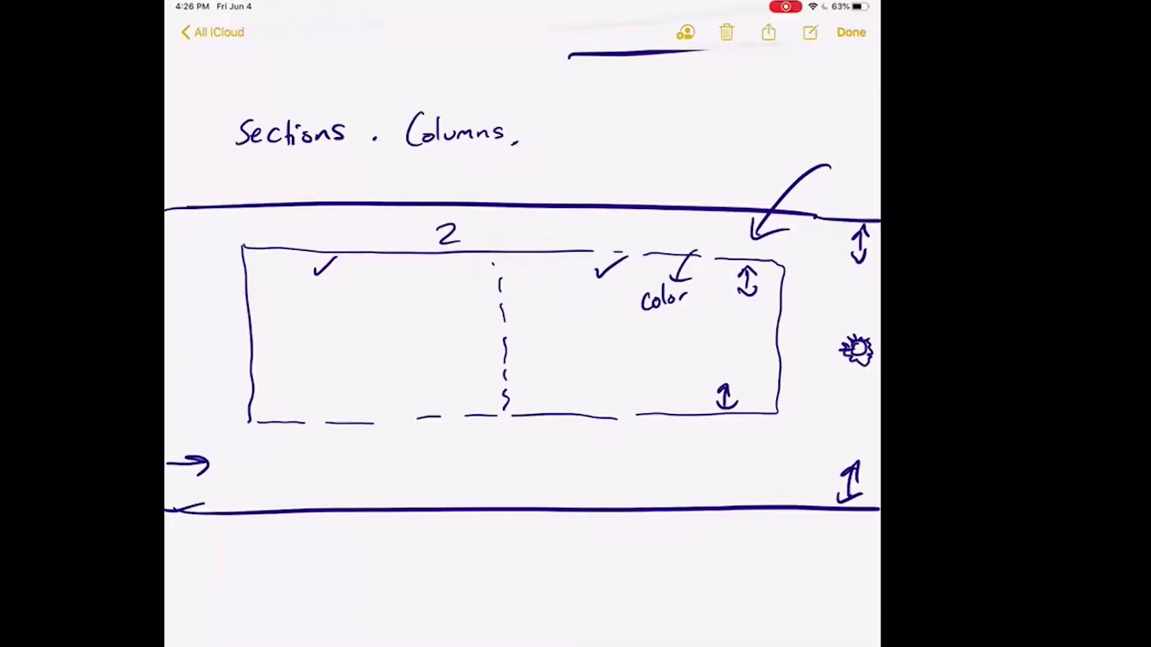
# Sketch a small two-part box labelled col and com beneath the headings, and draw a stroke inside the second column
pyautogui.moveTo(562, 162); pyautogui.dragTo(478, 195)
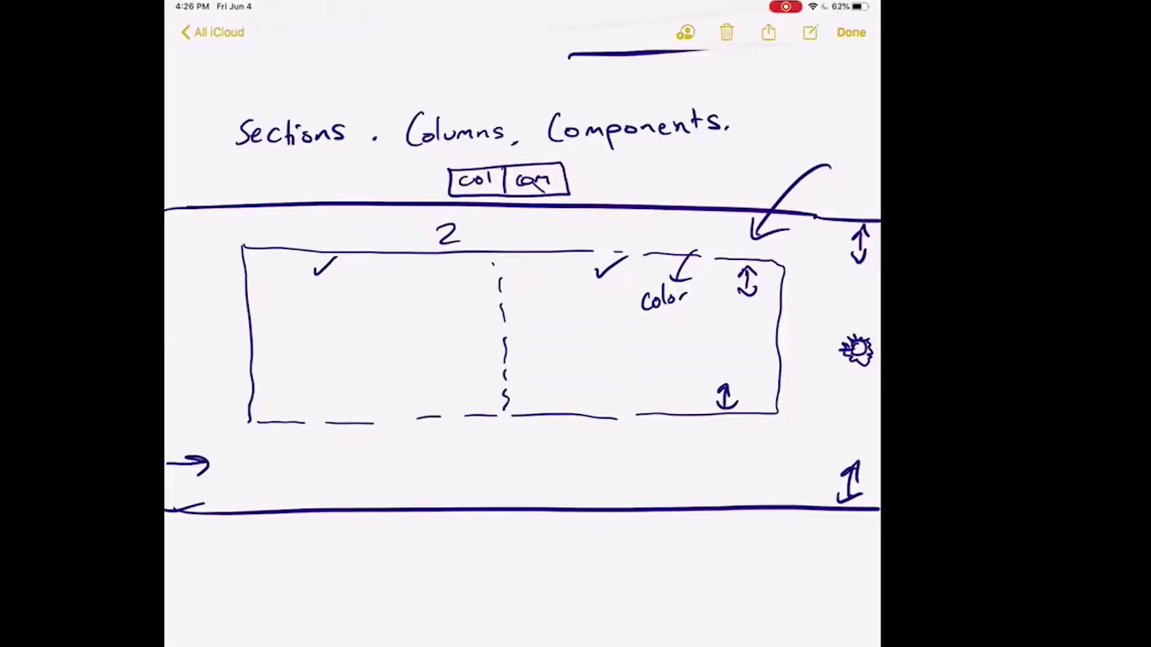
pyautogui.moveTo(569, 317)
pyautogui.mouseDown()
pyautogui.moveTo(679, 376)
pyautogui.moveTo(577, 381)
pyautogui.mouseUp()
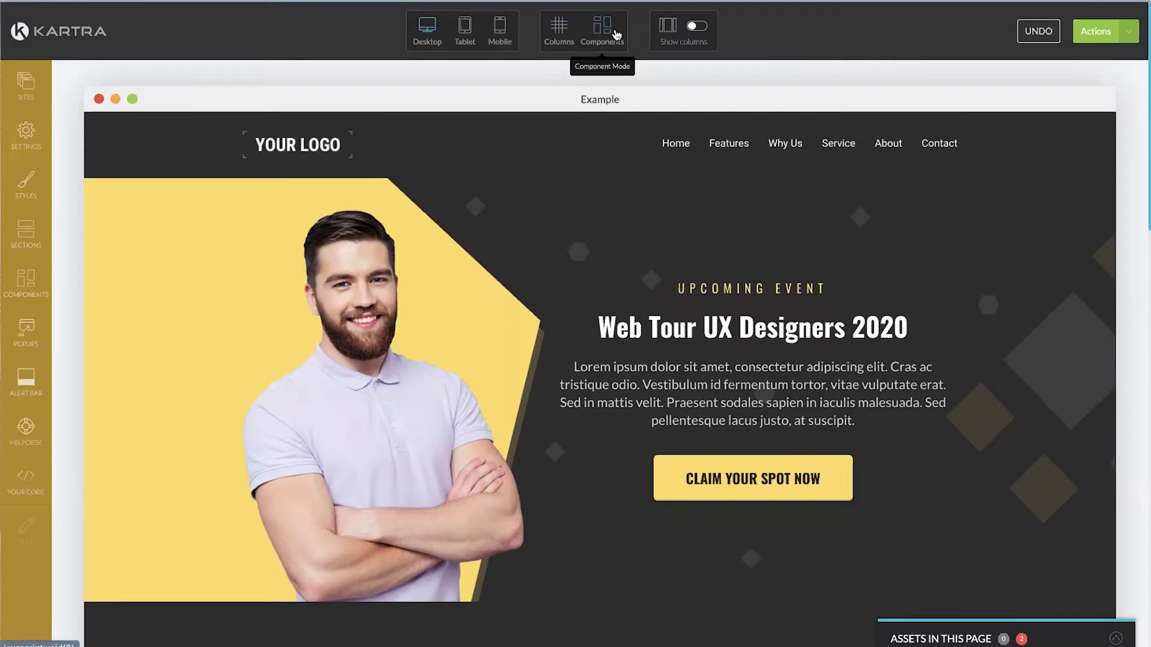
# Switch back to Kartra, show the column outlines to examine the page's layout, and hide them again
pyautogui.click(697, 27)
pyautogui.click(701, 27)
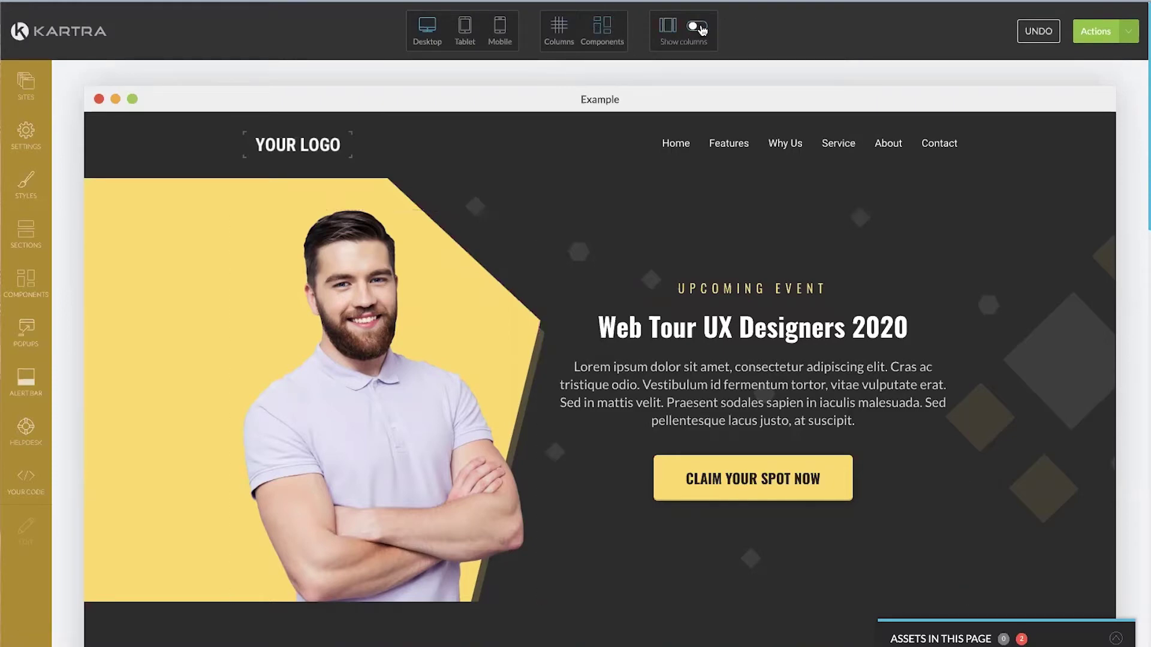
pyautogui.click(701, 27)
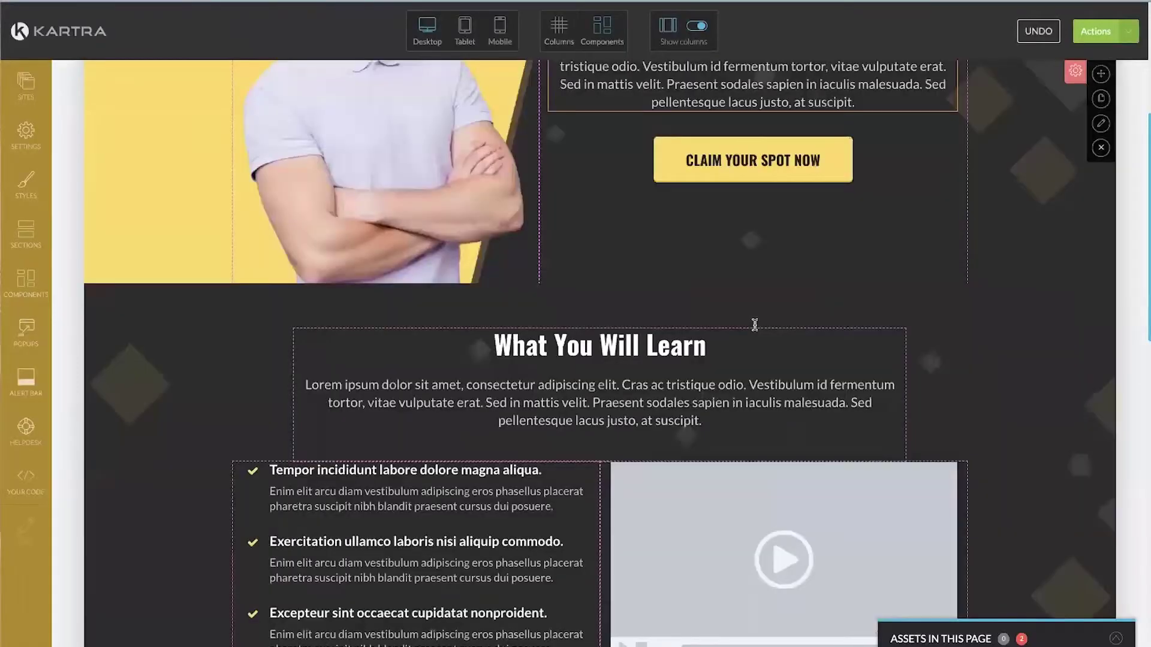
pyautogui.scroll(-5, 755, 325)
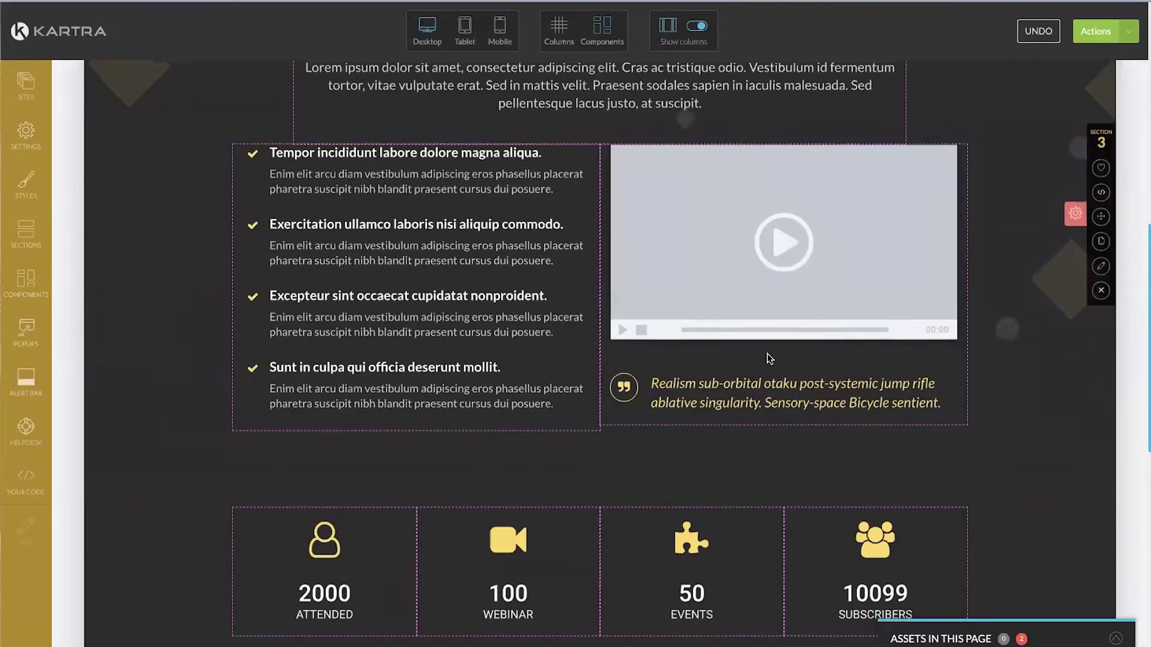
pyautogui.scroll(8, 770, 359)
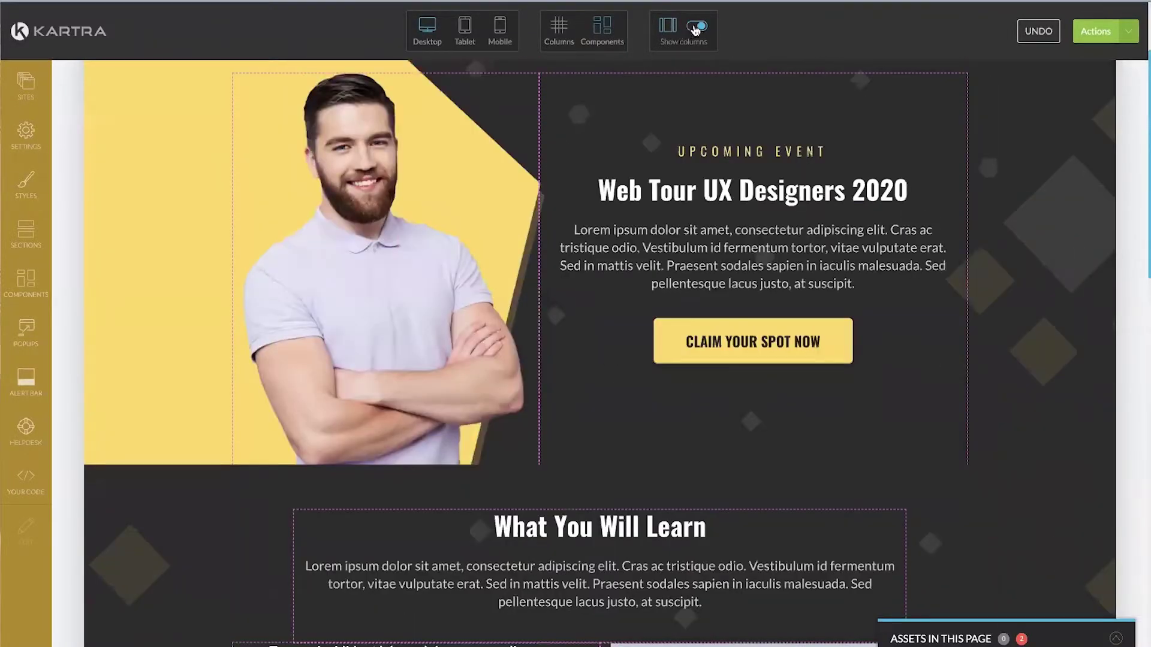
pyautogui.click(696, 30)
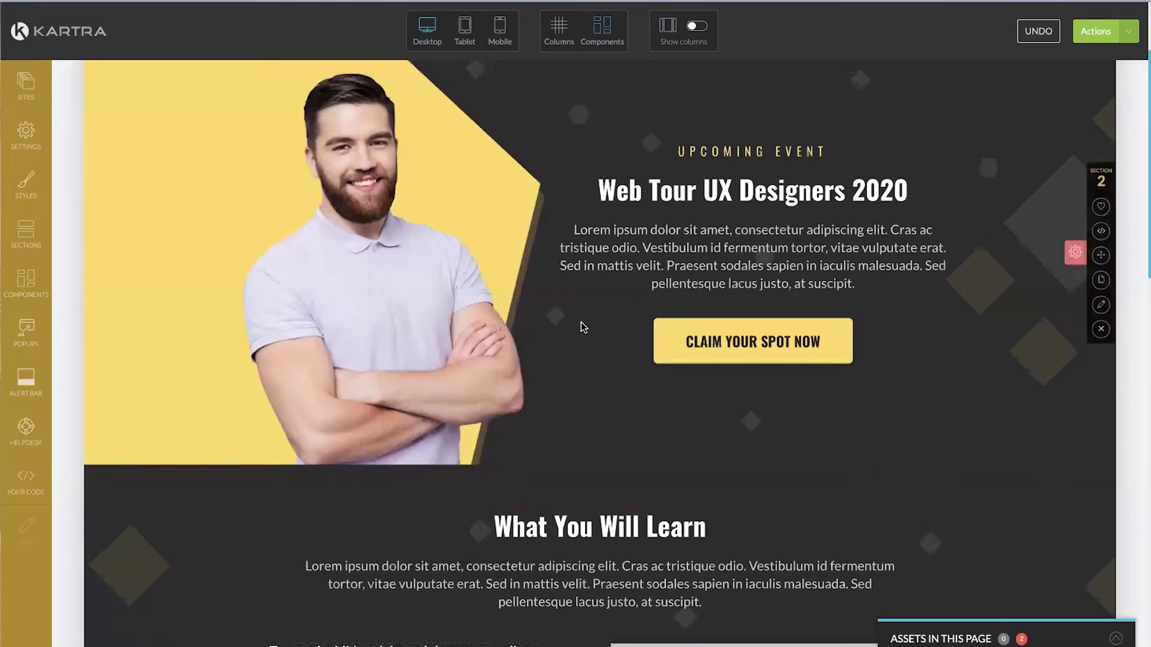
# Preview the page in the tablet and mobile layouts
pyautogui.scroll(2, 581, 324)
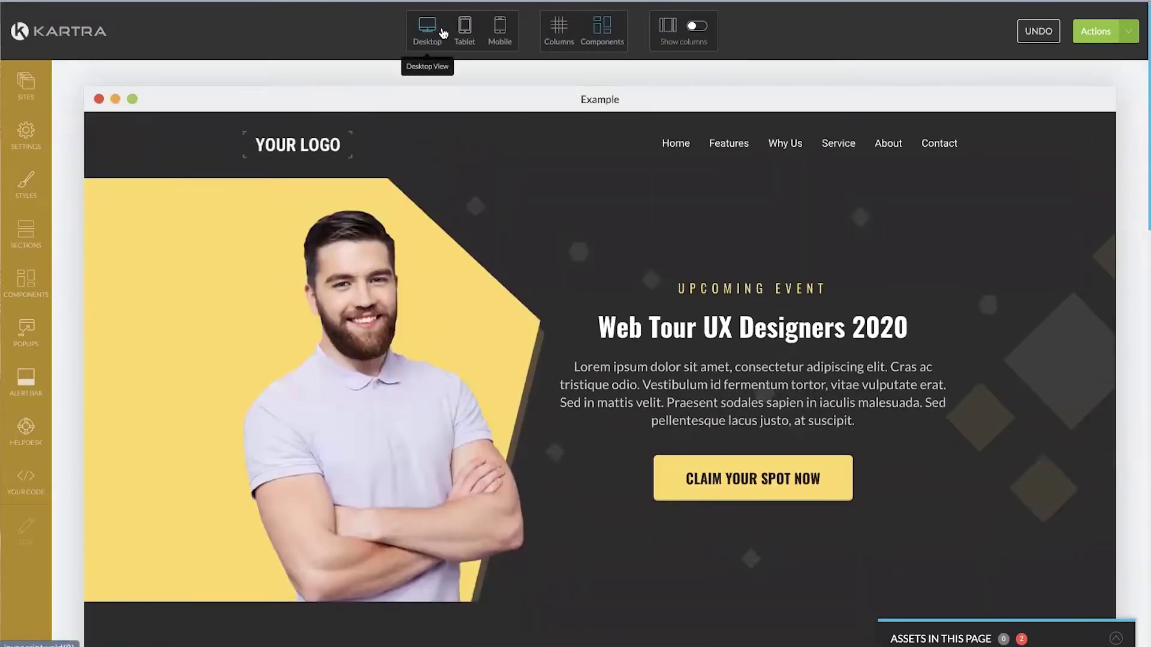
pyautogui.click(463, 30)
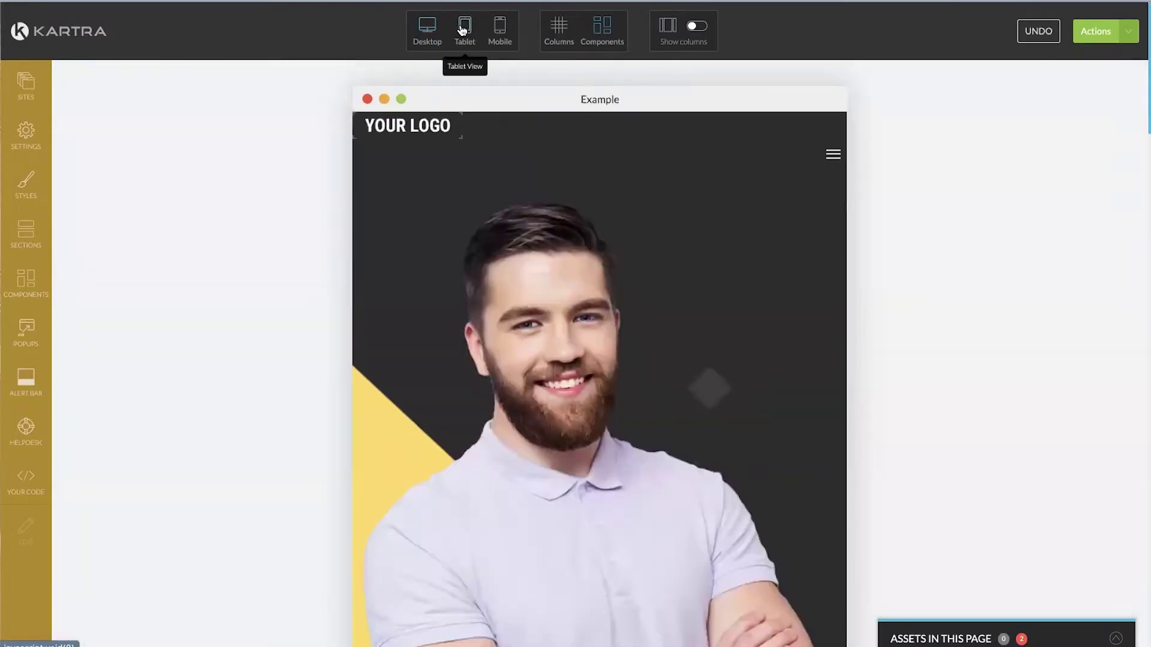
pyautogui.click(500, 37)
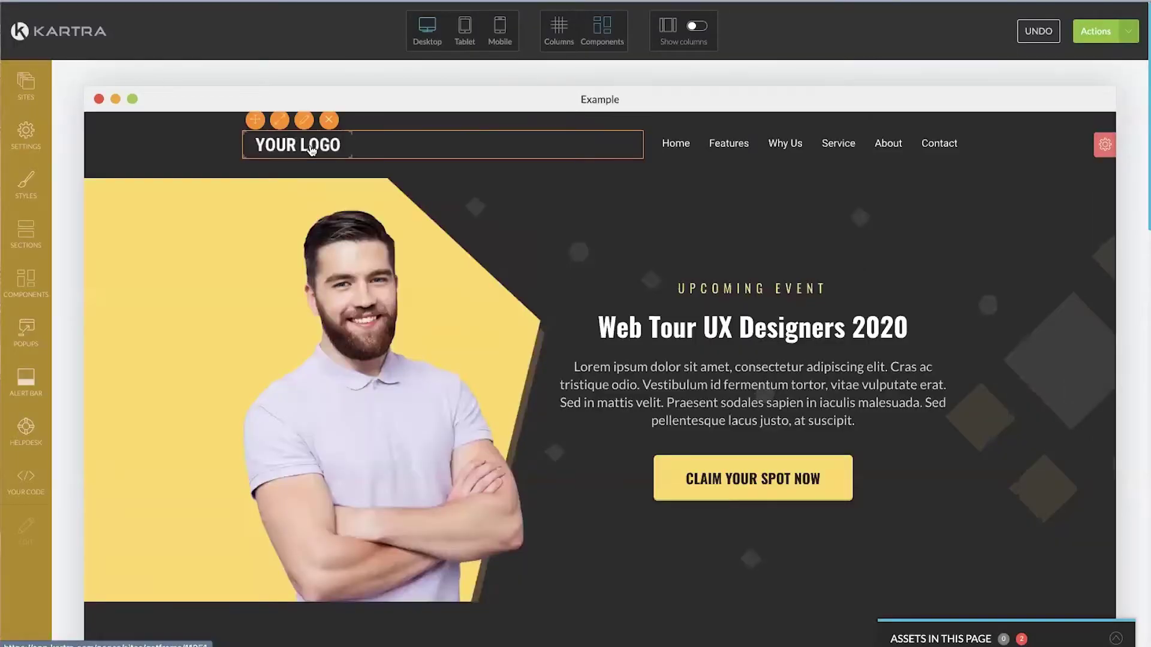
# Adjust the size of the YOUR LOGO image in the header slightly
pyautogui.click(282, 125)
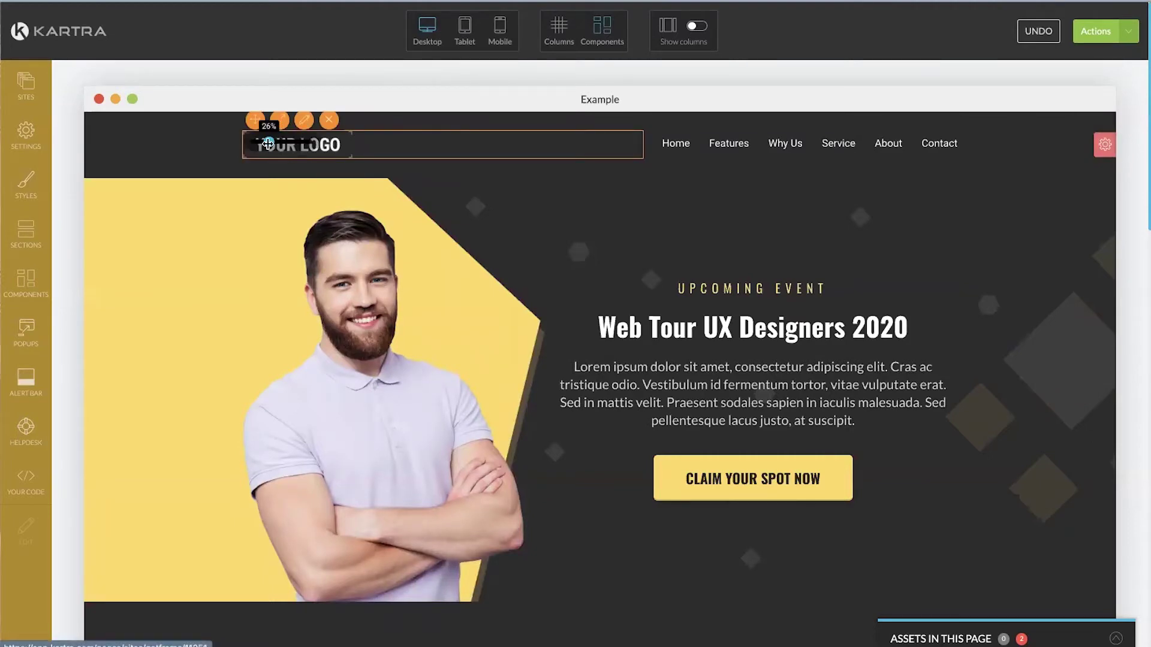
pyautogui.moveTo(270, 142)
pyautogui.mouseDown()
pyautogui.moveTo(296, 139)
pyautogui.moveTo(269, 141)
pyautogui.mouseUp()
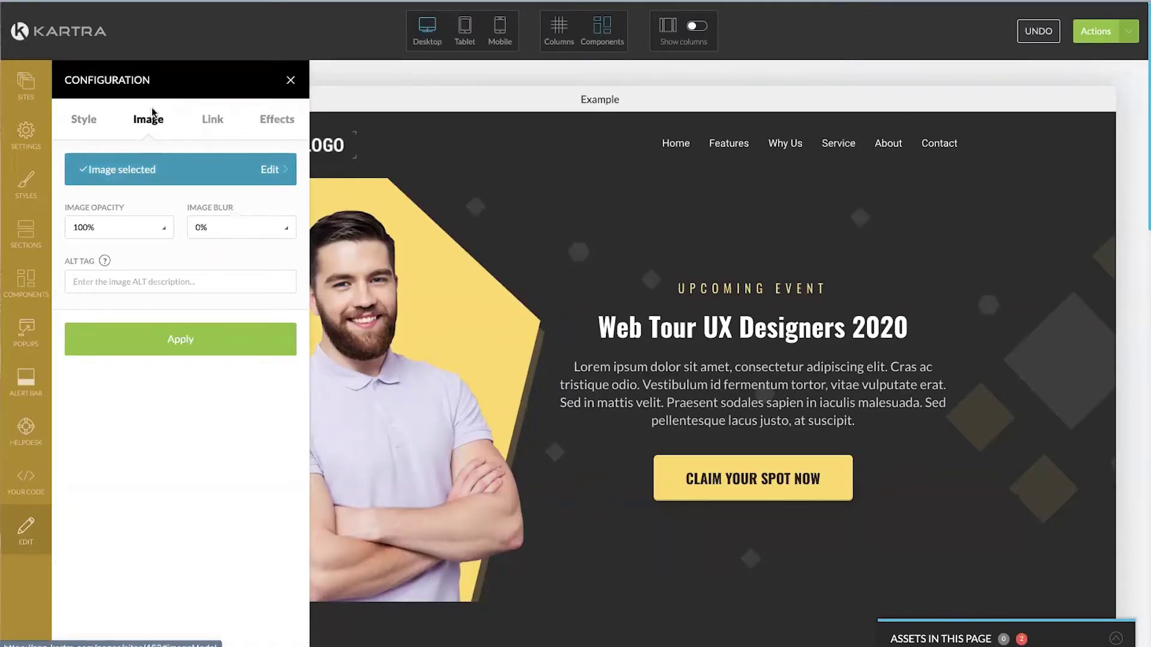
# Replace the header logo's image with the library image at the end of the night-sky picture's row, and confirm the choice
pyautogui.click(149, 170)
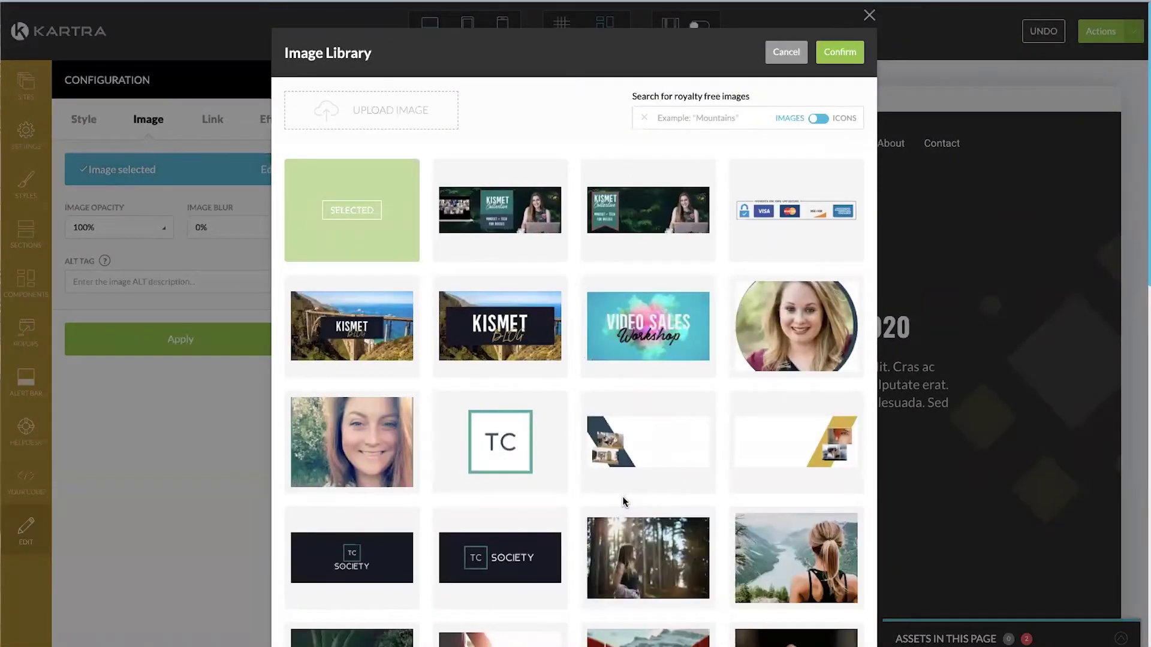
pyautogui.scroll(-15, 624, 501)
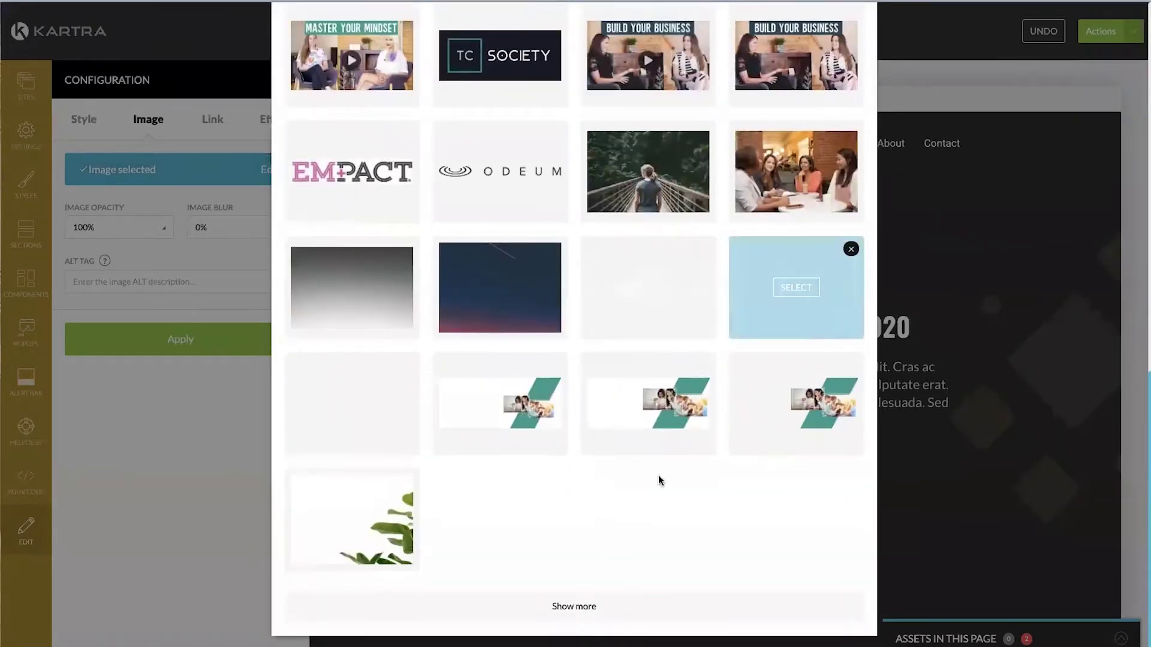
pyautogui.click(804, 290)
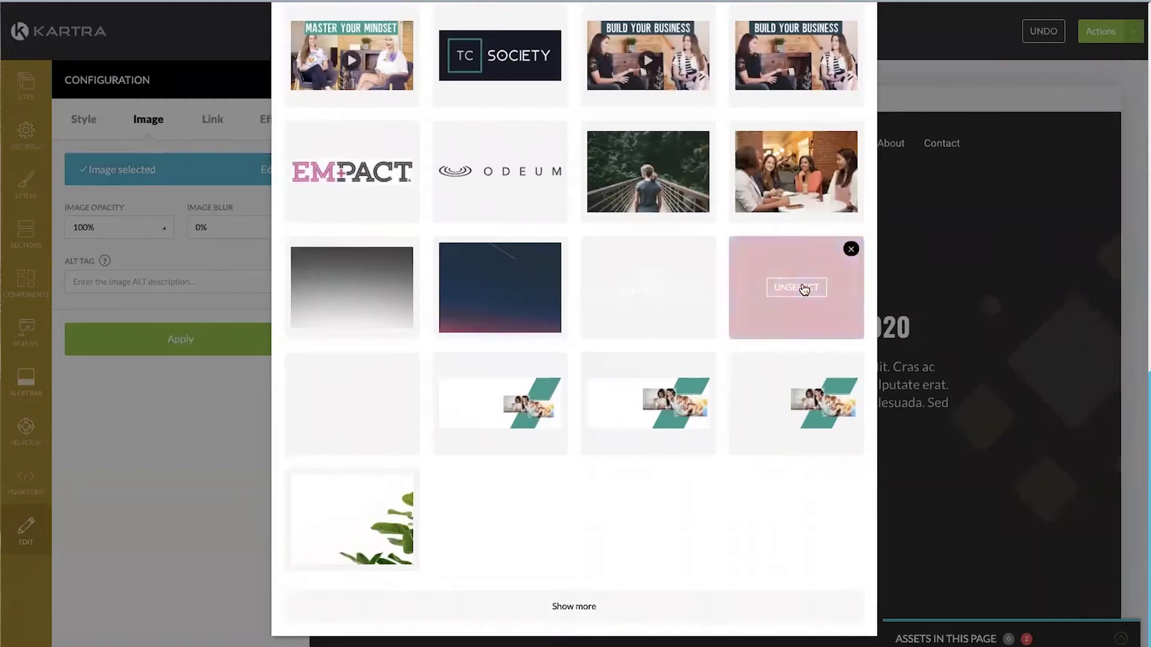
pyautogui.scroll(3, 821, 289)
pyautogui.scroll(5, 824, 288)
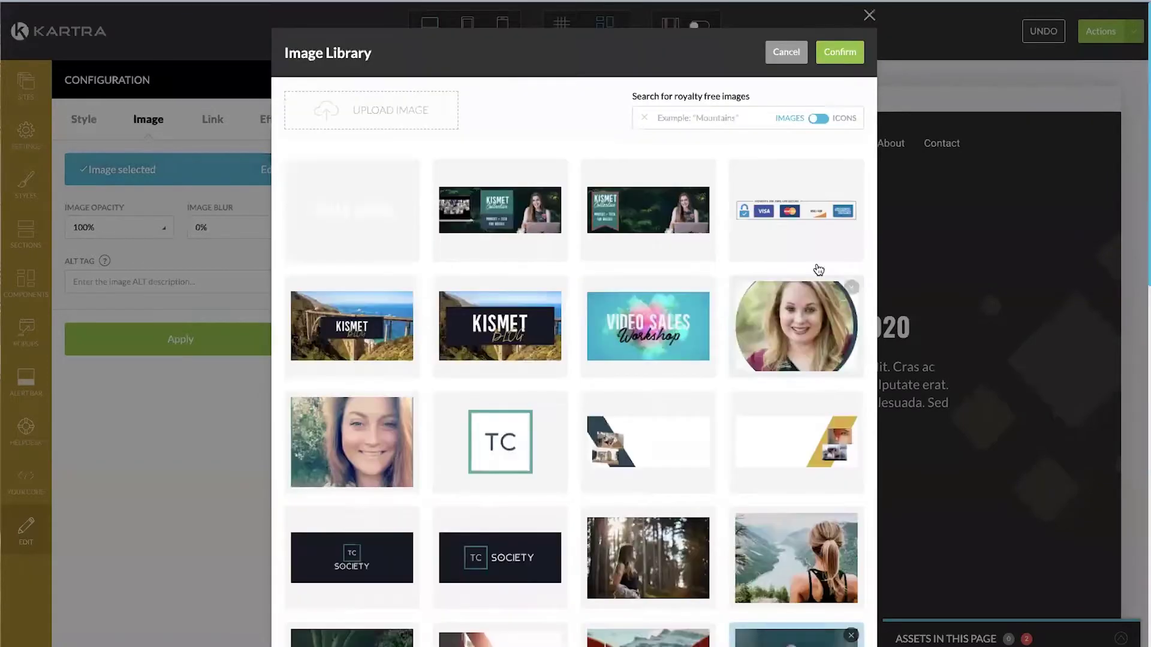
pyautogui.click(833, 50)
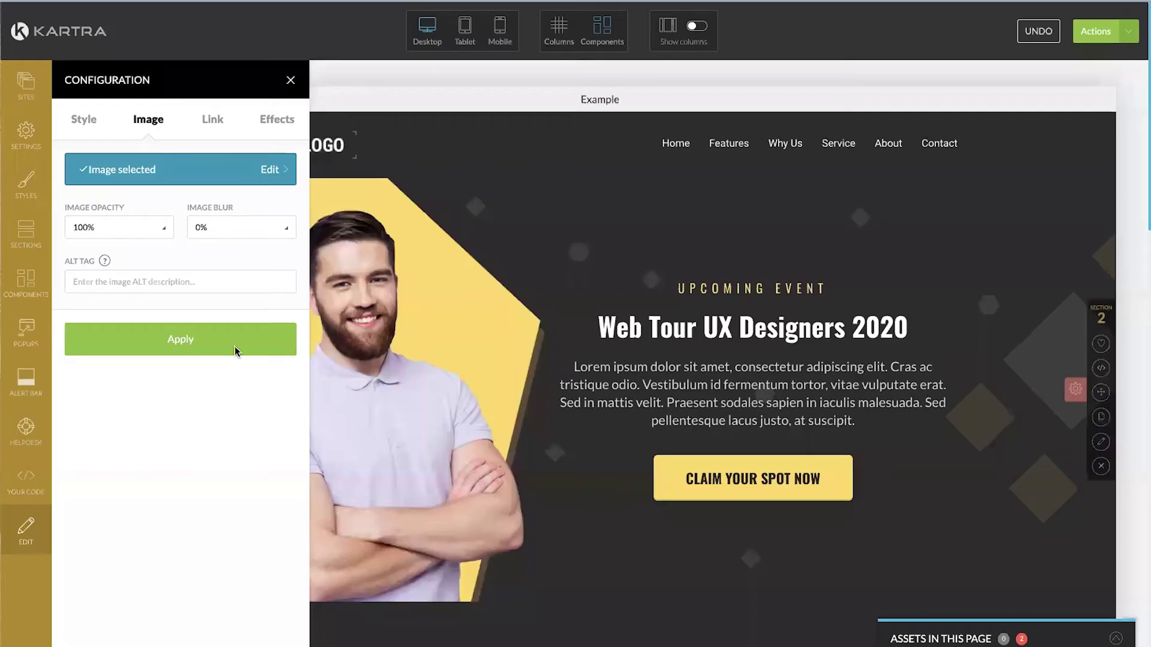
# Set the logo's ALT tag to Kismet Ideas Logo and apply the image settings
pyautogui.click(80, 277)
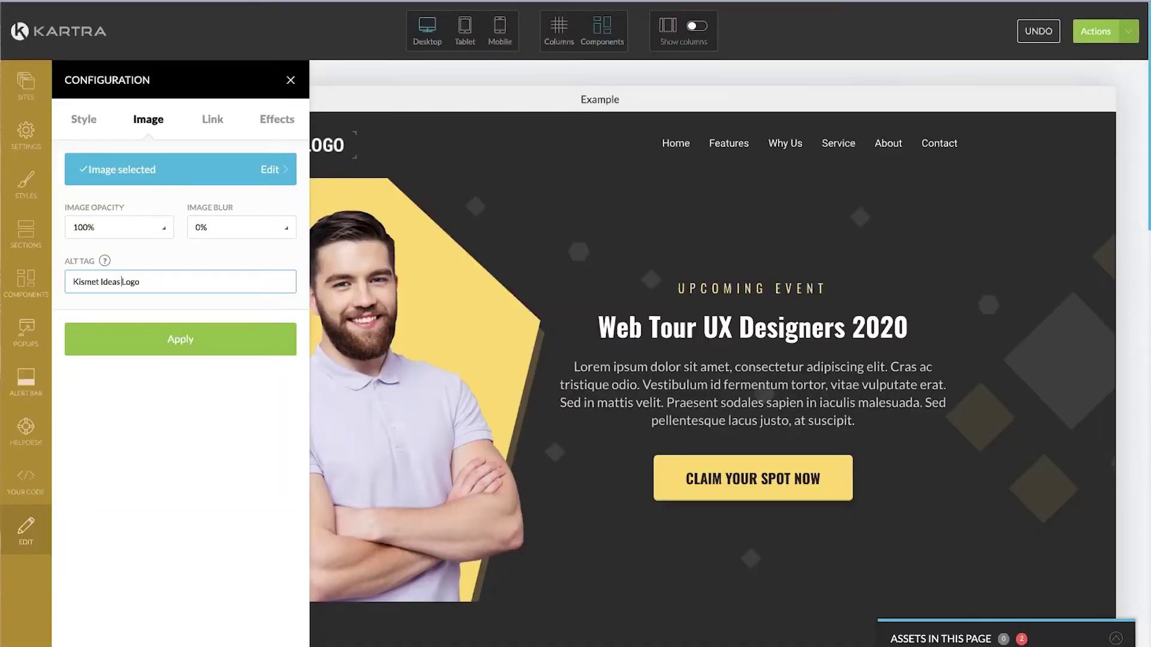
pyautogui.click(103, 346)
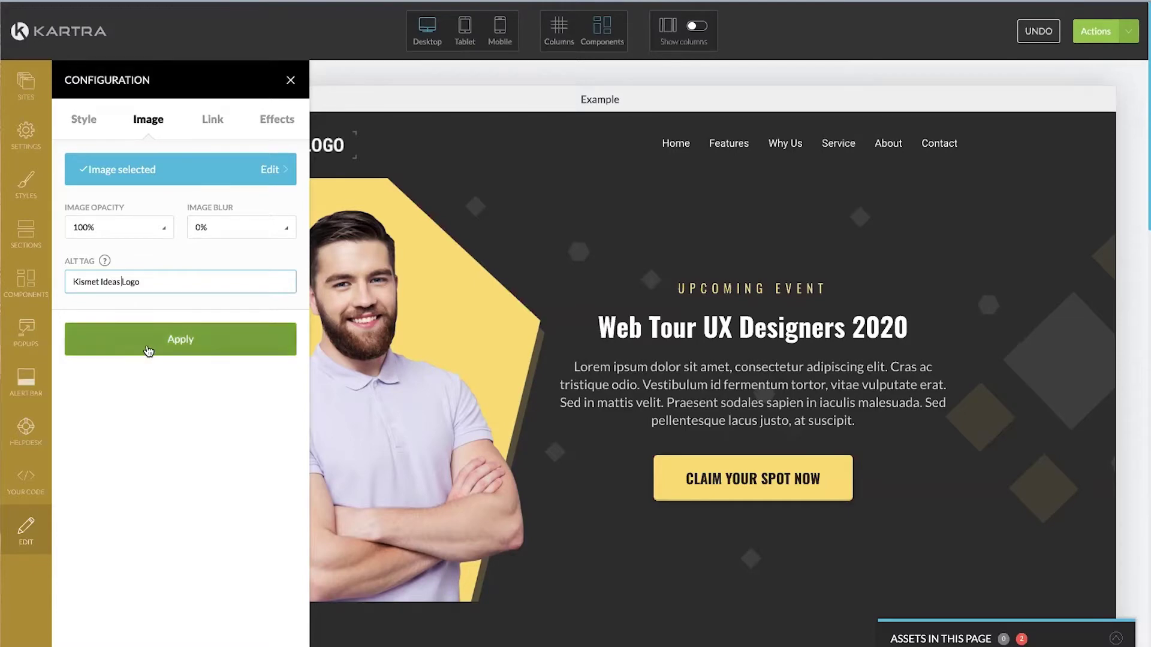
# Shrink the TC logo image in the header to a little over half its size
pyautogui.click(289, 82)
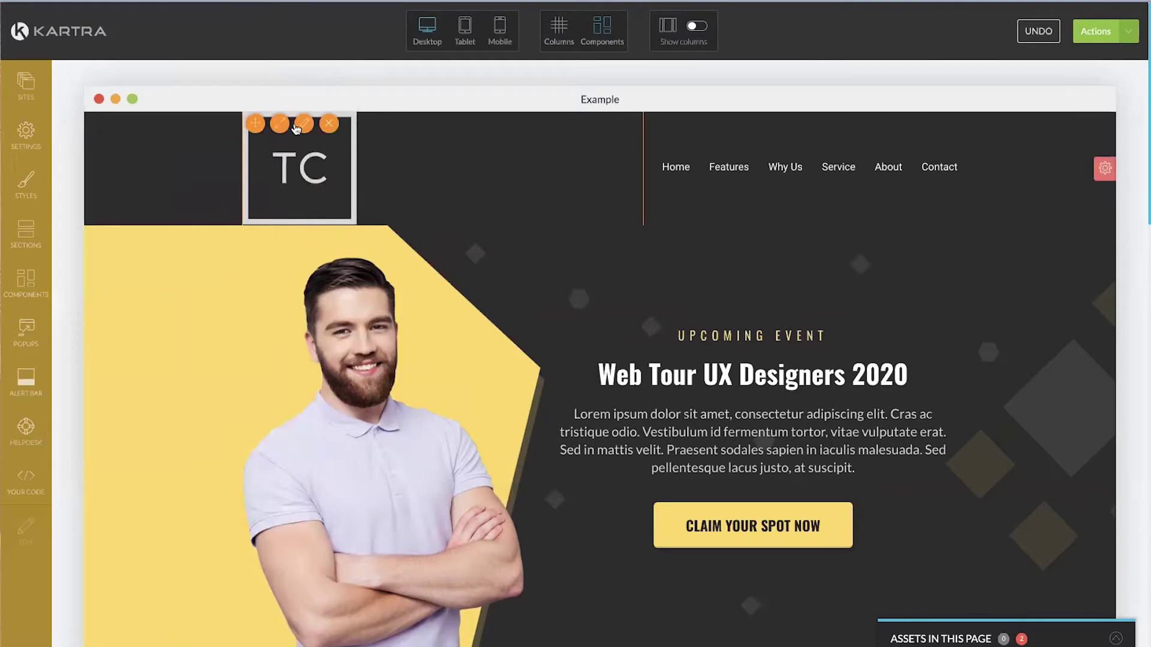
pyautogui.click(298, 126)
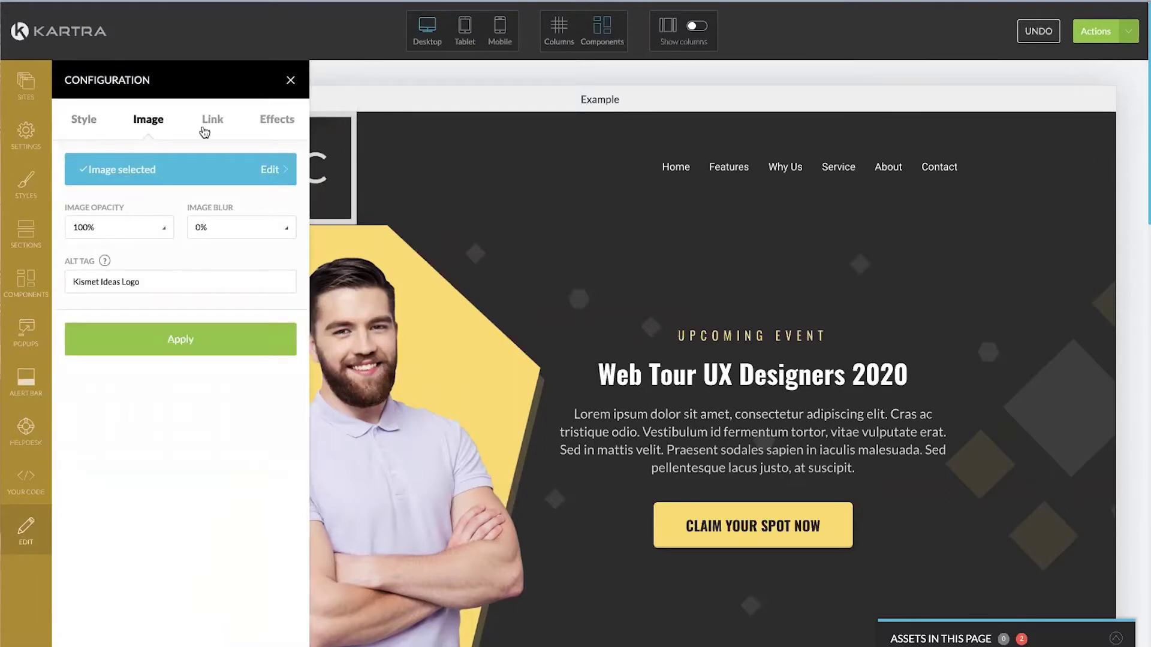
pyautogui.click(290, 80)
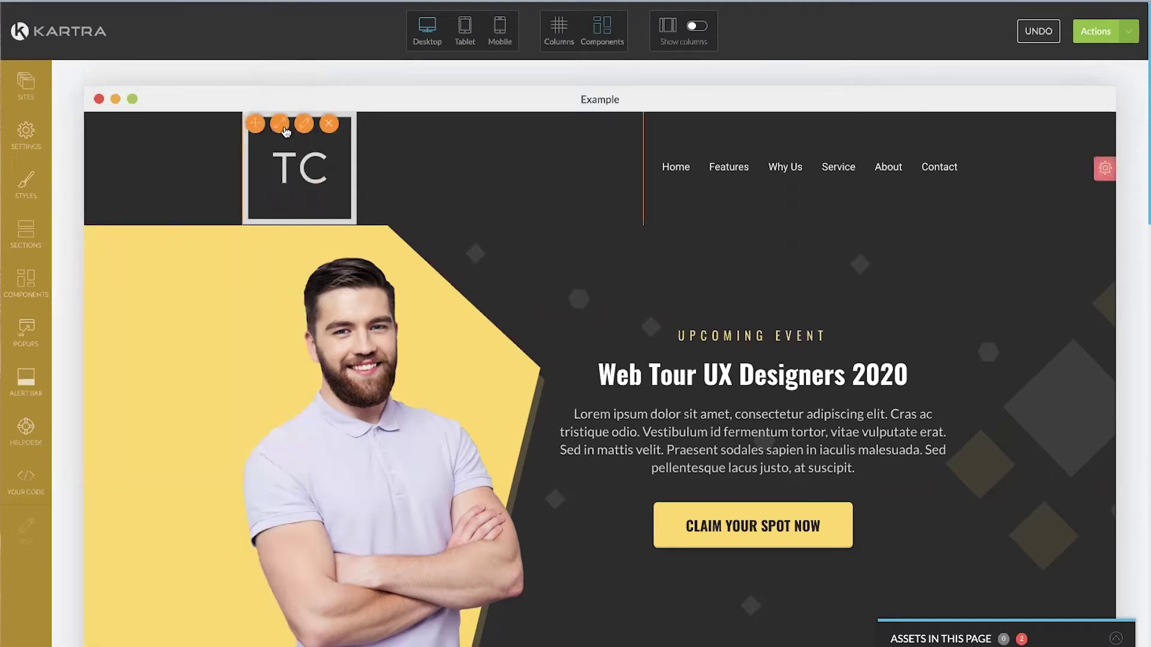
pyautogui.click(284, 129)
pyautogui.moveTo(270, 146); pyautogui.dragTo(262, 146)
# Examine the logo's link options one by one, including file download, opt-in form, video player, product checkout, content box, affiliate form, membership login and Kartra calendar
pyautogui.click(306, 129)
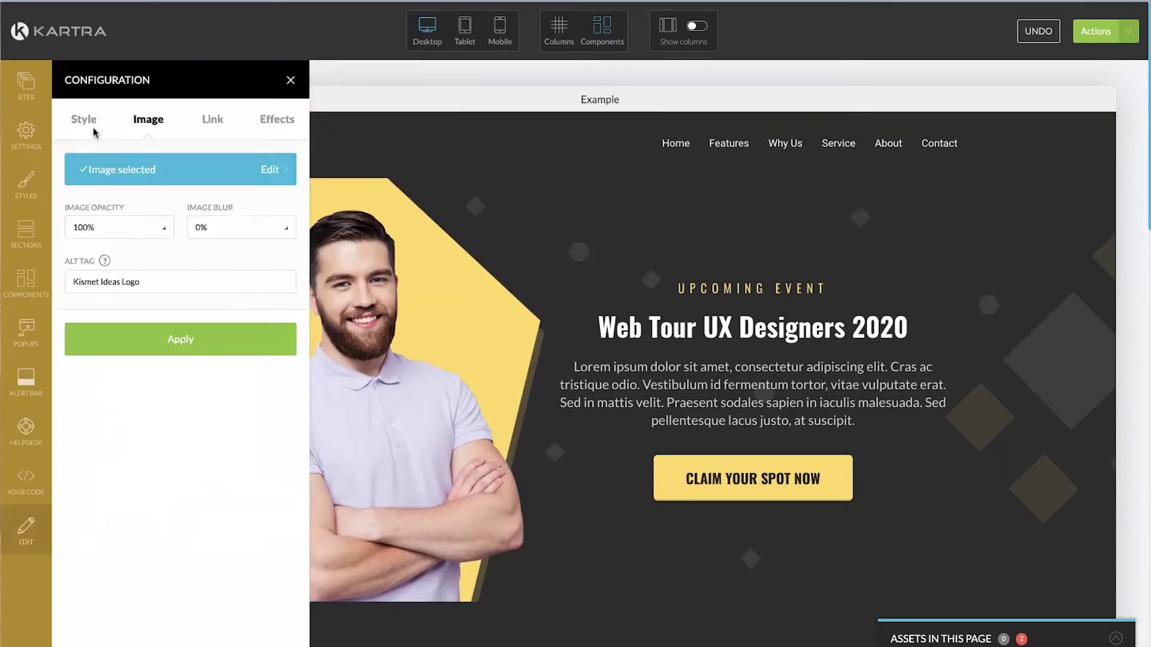
pyautogui.click(212, 122)
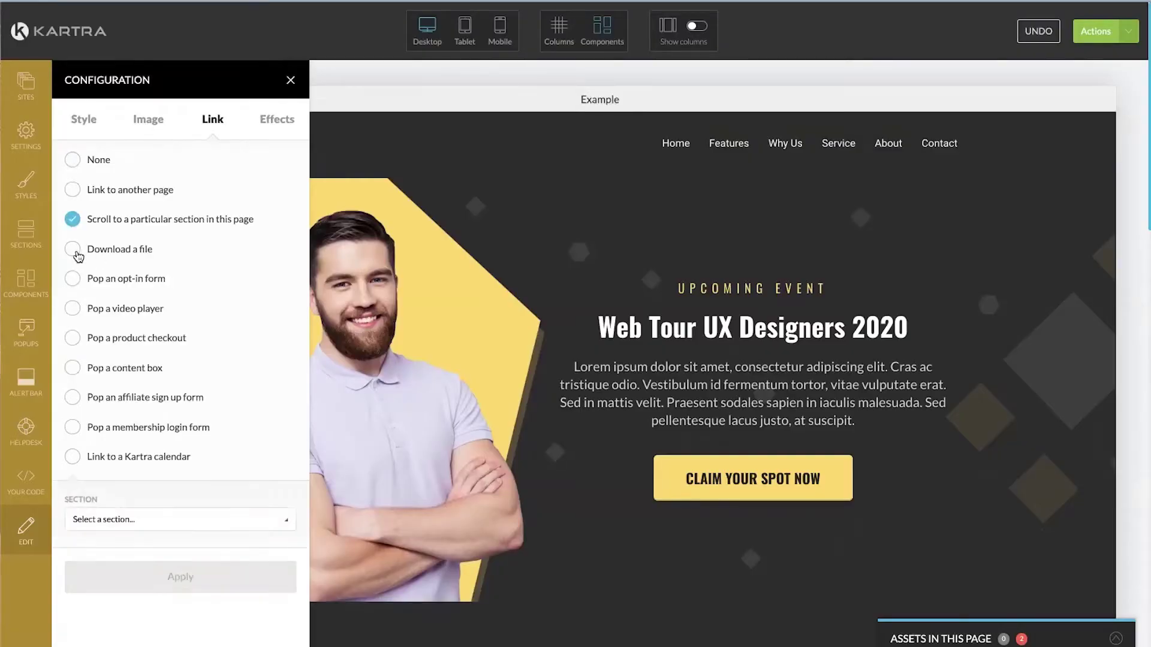
pyautogui.click(101, 252)
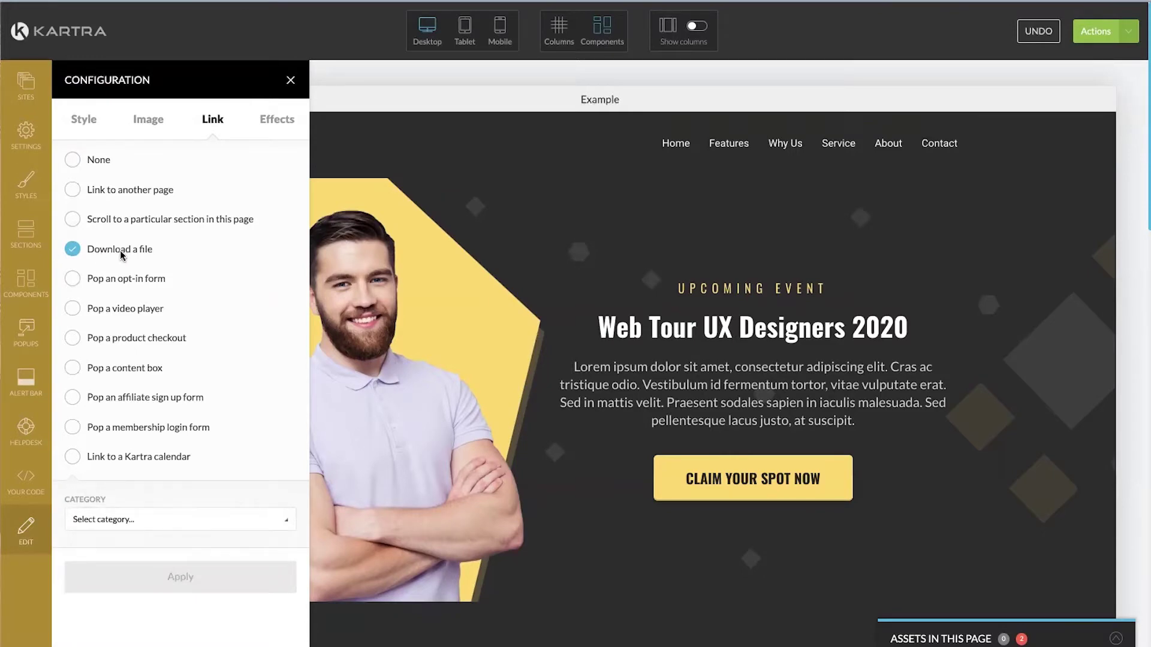
pyautogui.click(76, 283)
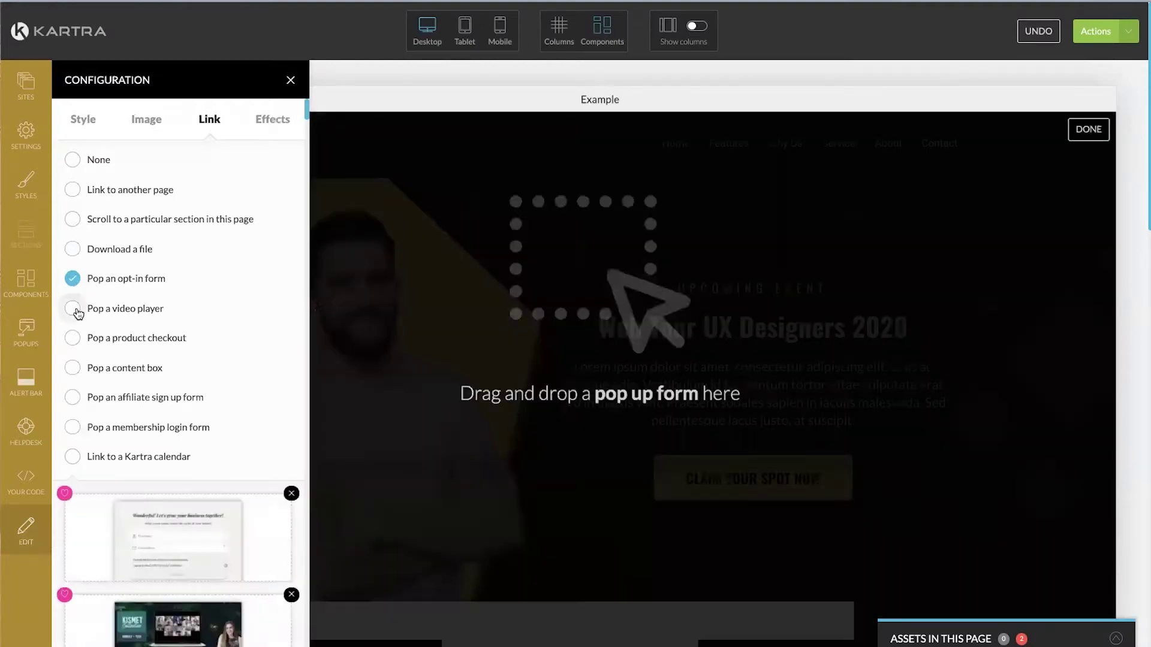
pyautogui.click(74, 308)
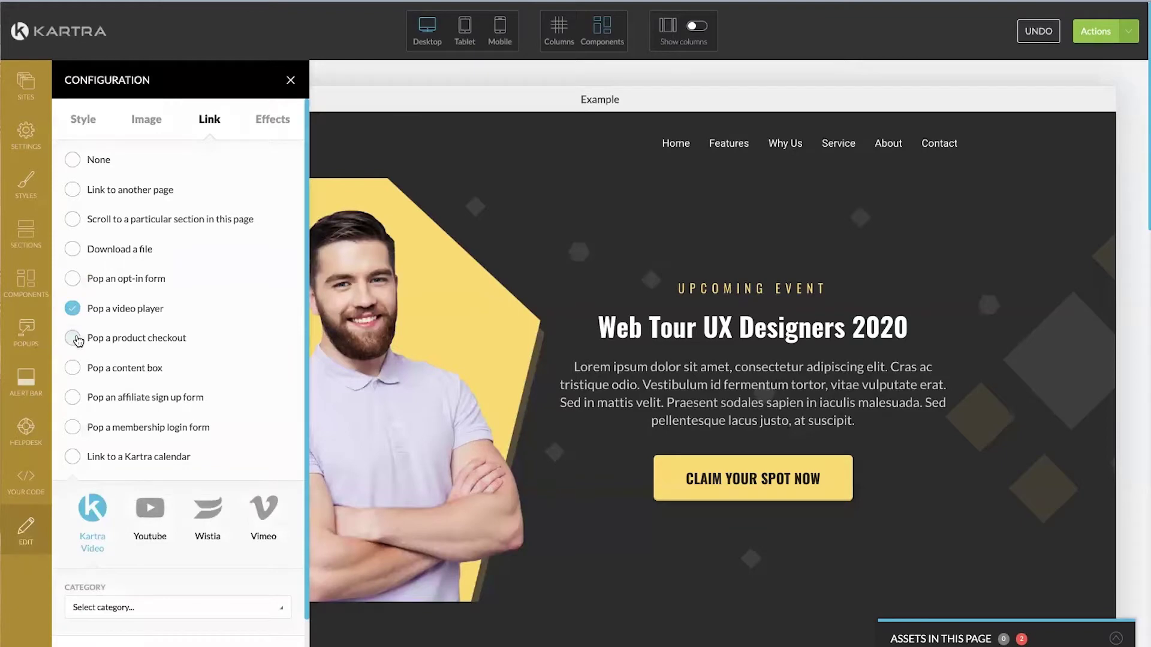
pyautogui.click(75, 339)
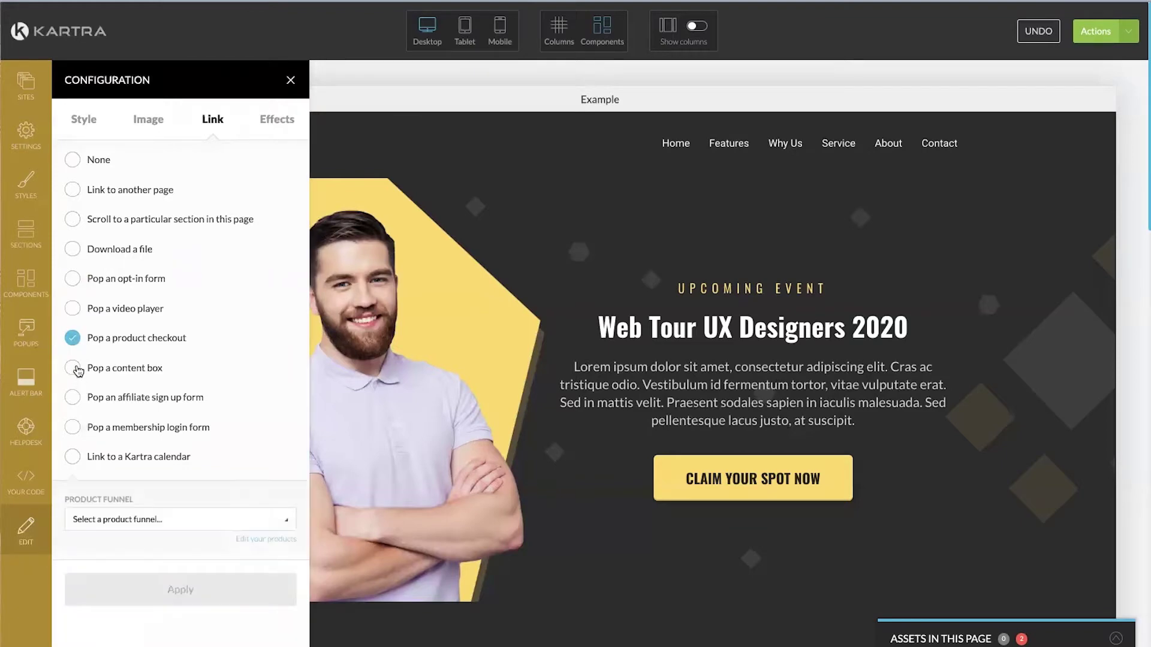
pyautogui.click(73, 368)
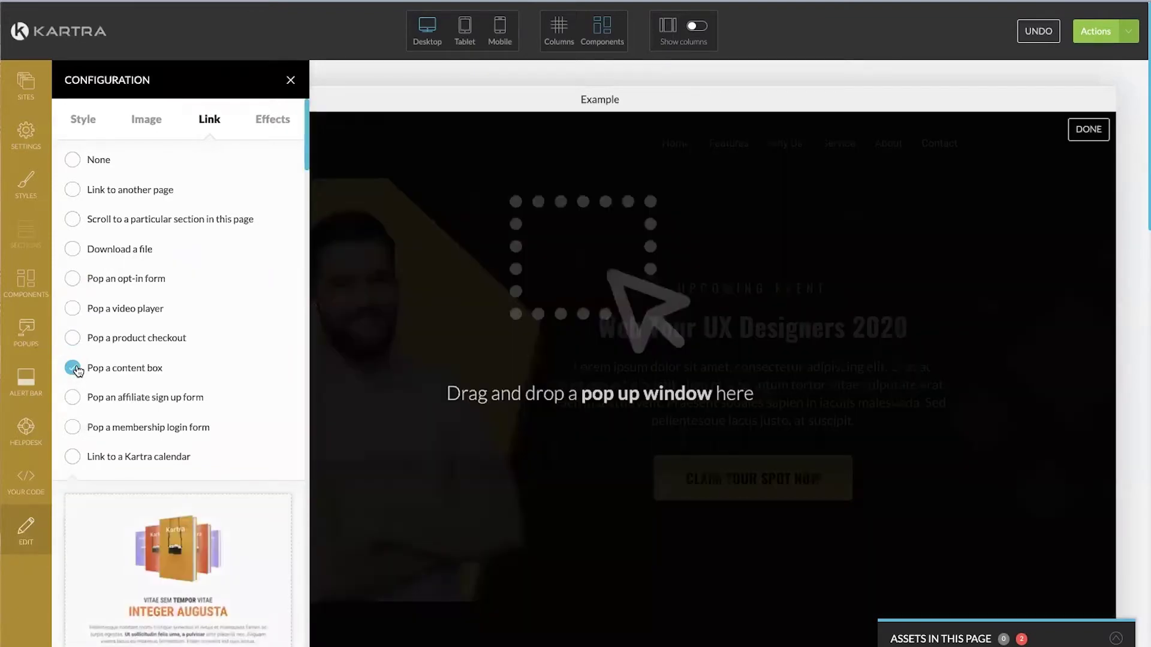
pyautogui.scroll(-1, 76, 370)
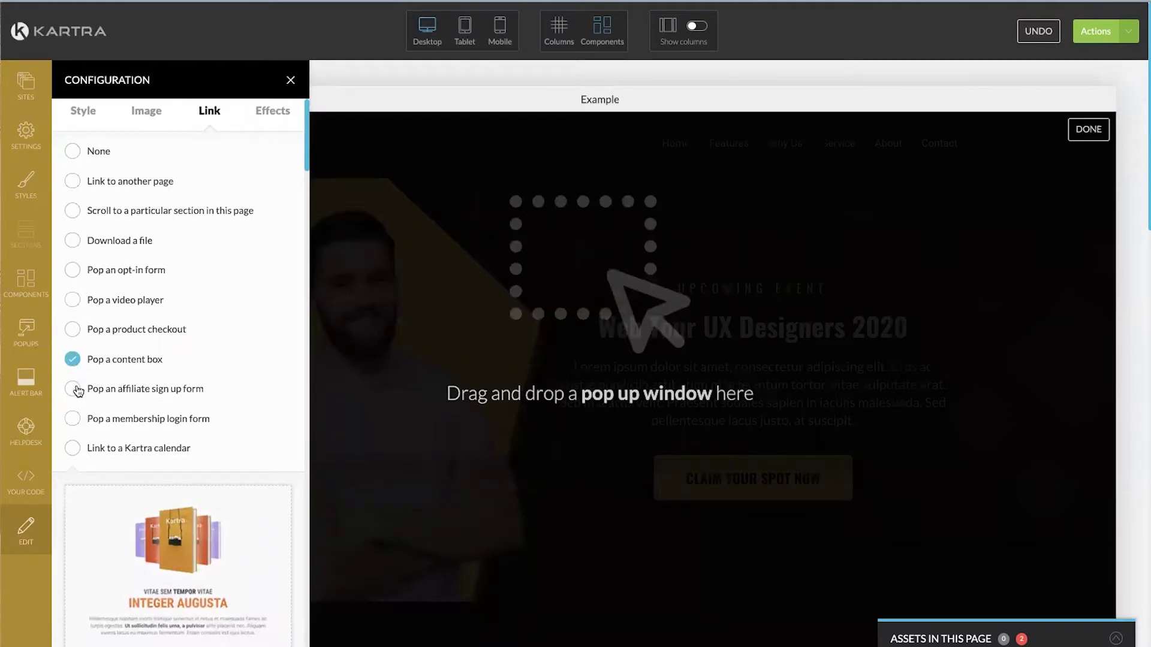
pyautogui.click(71, 390)
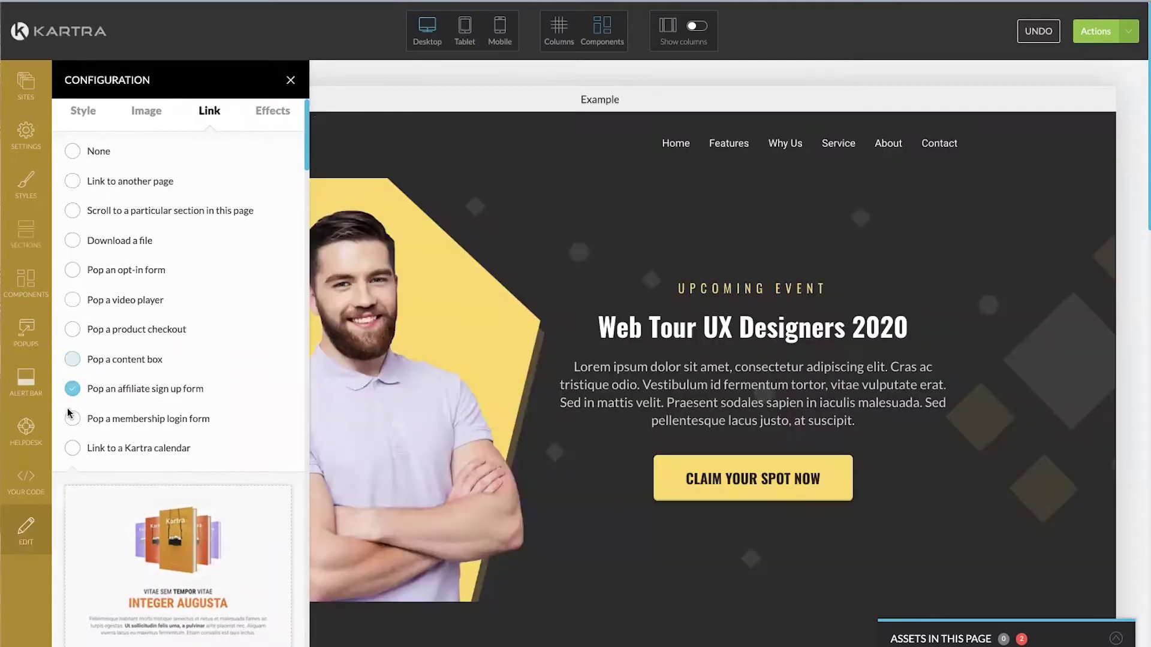
pyautogui.click(72, 428)
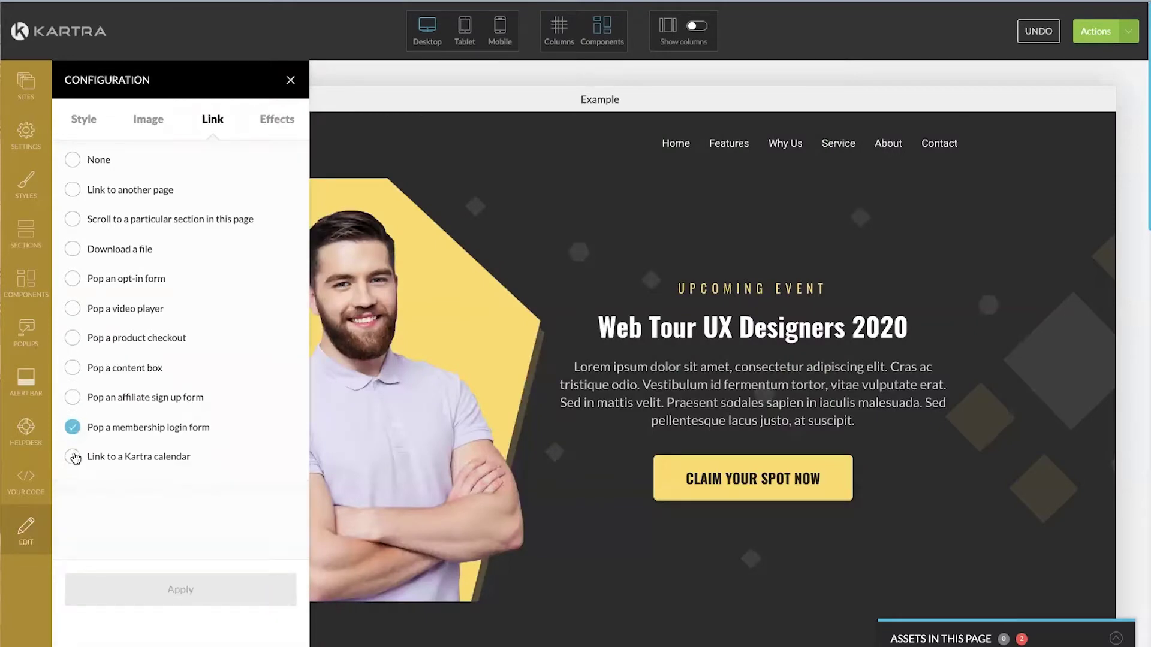
pyautogui.click(72, 457)
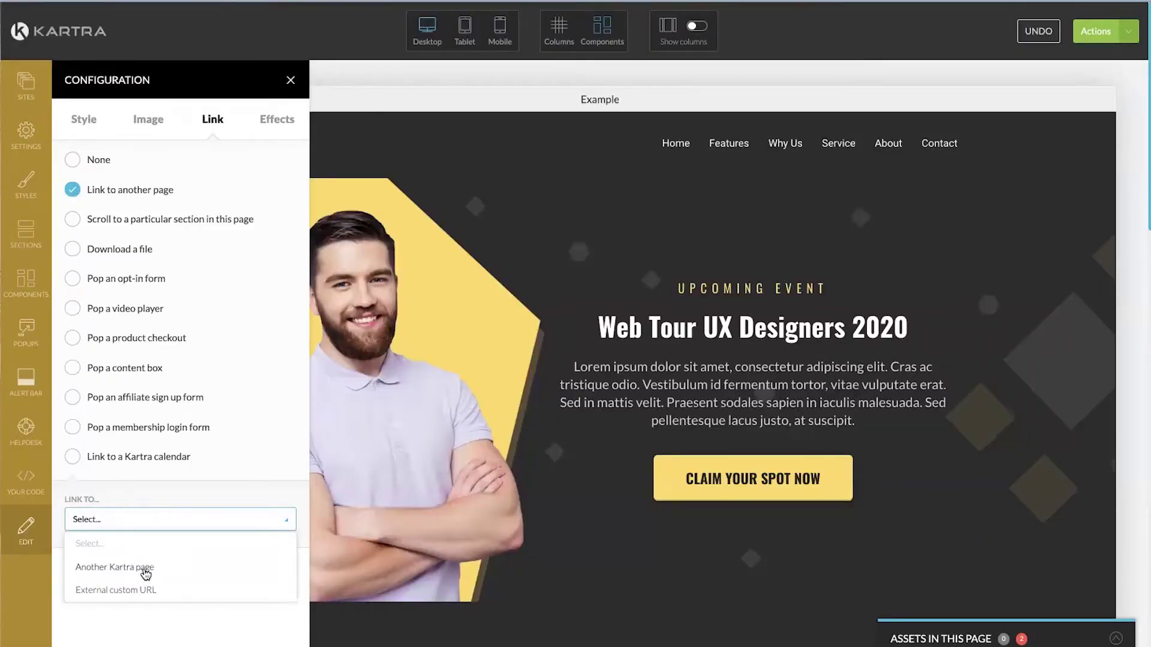
# Set the logo to link to another Kartra page on the Kismet Ideas website and look through the available pages
pyautogui.click(146, 574)
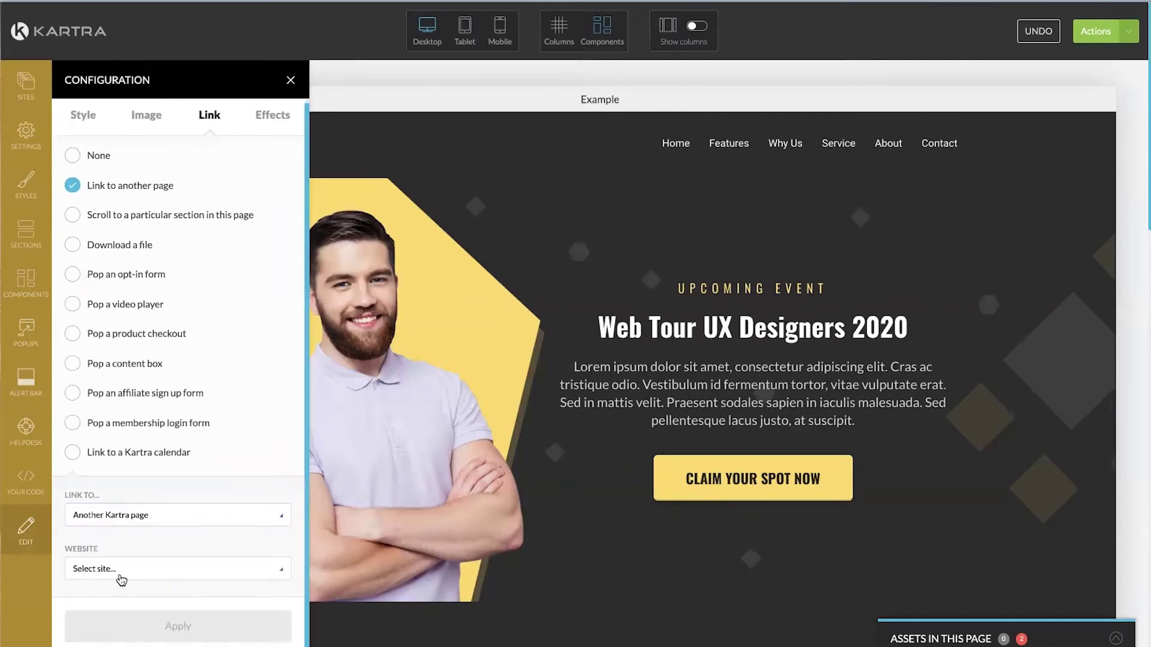
pyautogui.click(122, 580)
pyautogui.click(161, 607)
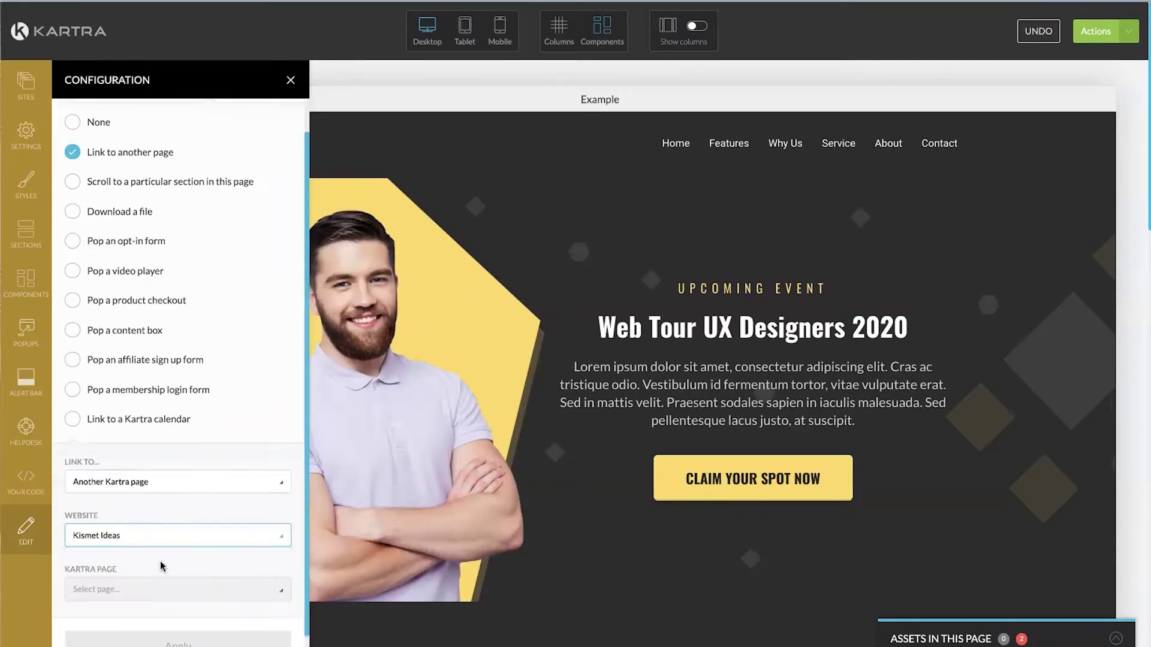
pyautogui.click(154, 590)
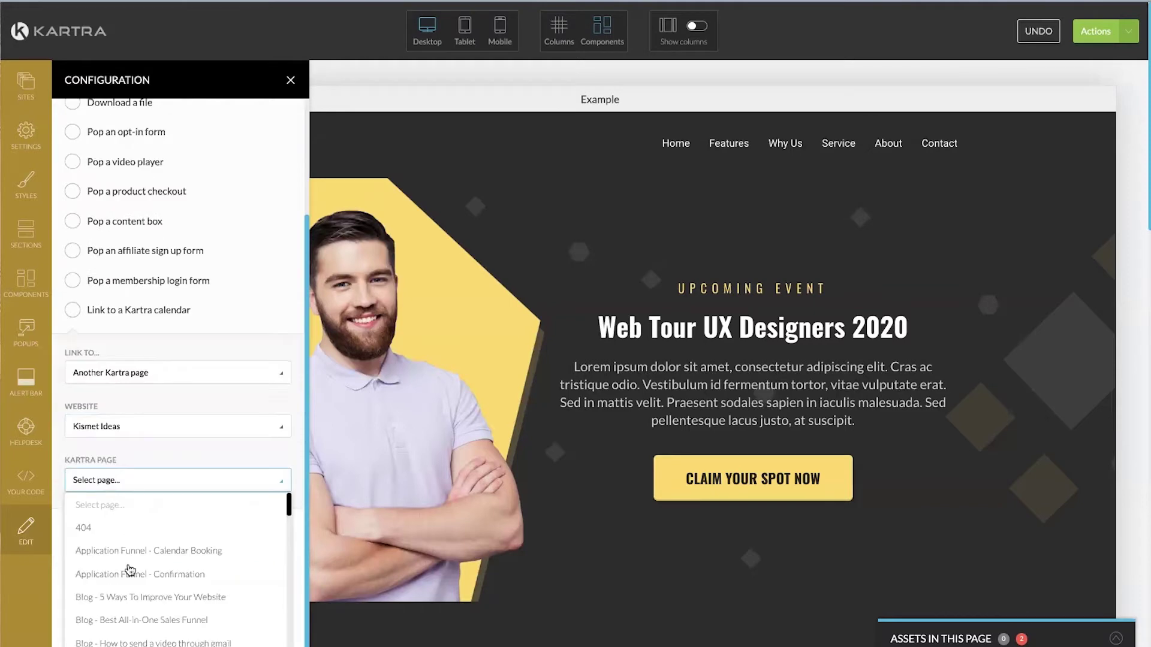
pyautogui.scroll(-5, 153, 628)
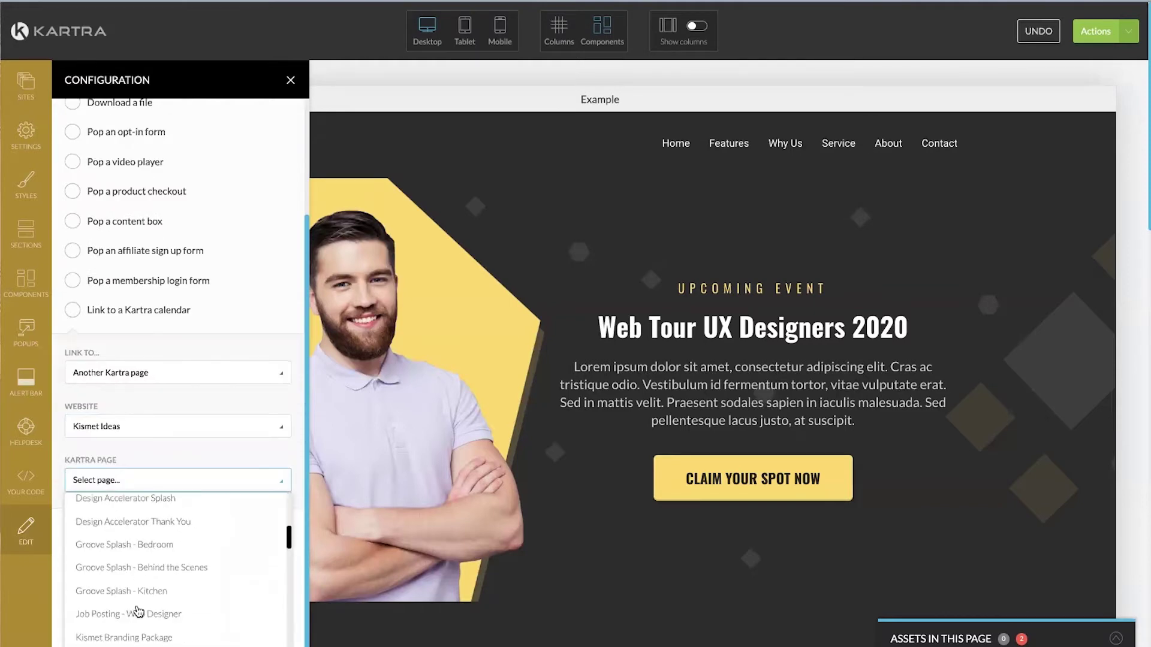
pyautogui.scroll(3, 160, 450)
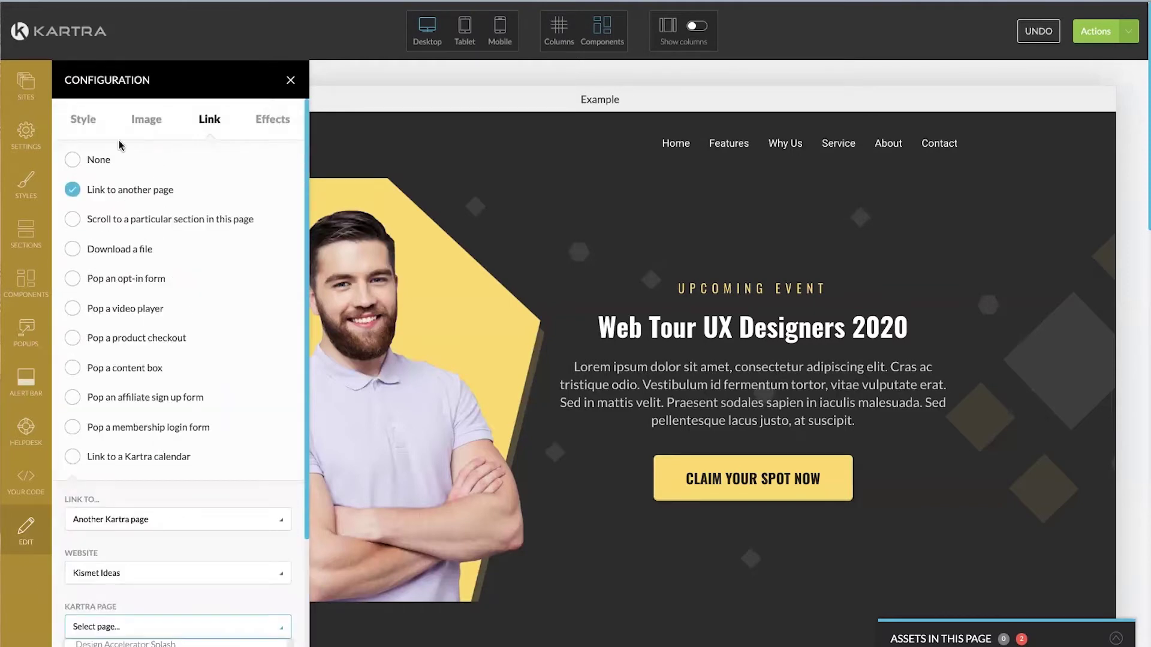
# Give the logo top and bottom margins of 15 px and apply the style settings
pyautogui.click(84, 120)
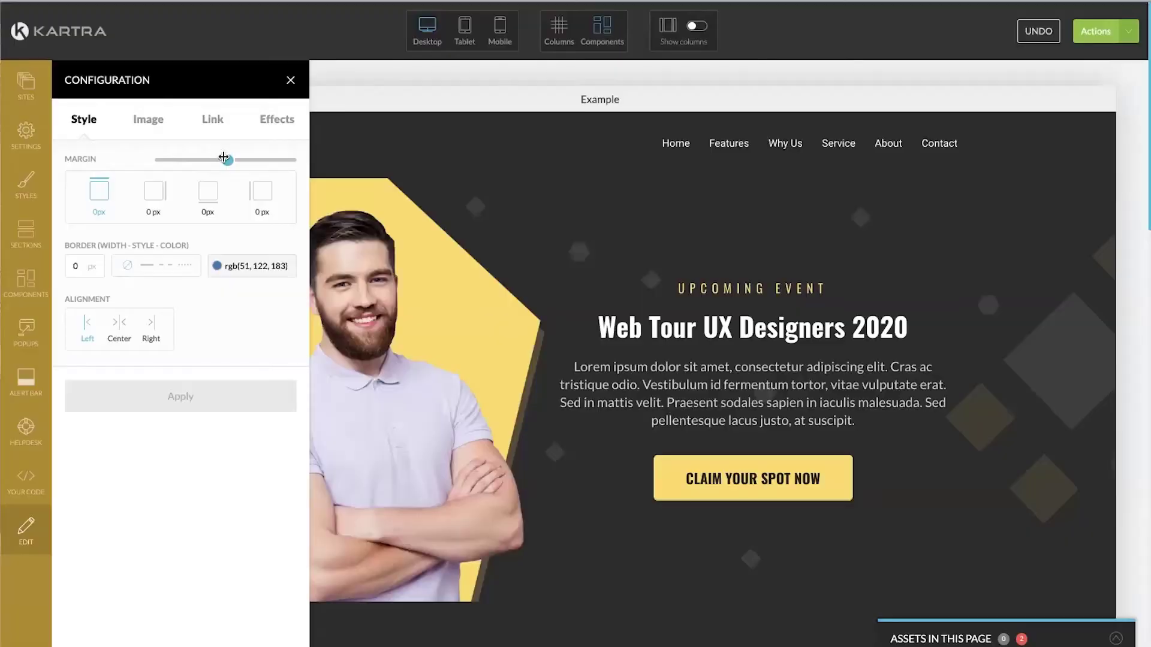
pyautogui.moveTo(225, 157); pyautogui.dragTo(237, 160)
pyautogui.click(218, 188)
pyautogui.moveTo(228, 159); pyautogui.dragTo(237, 159)
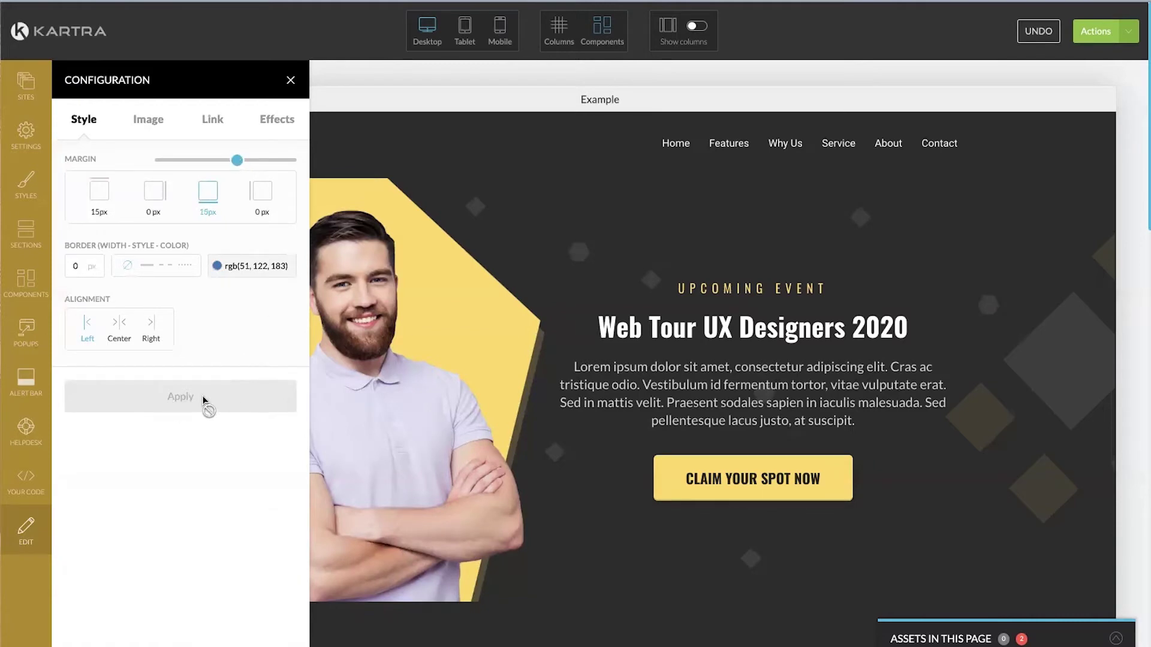
pyautogui.click(159, 121)
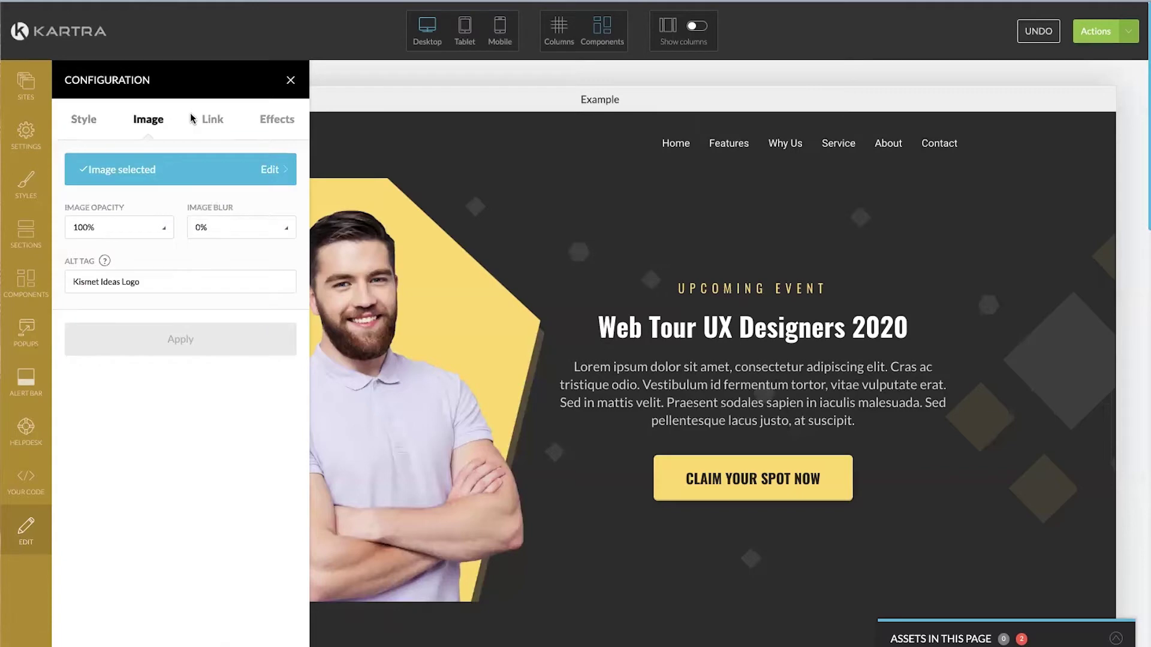
pyautogui.click(207, 120)
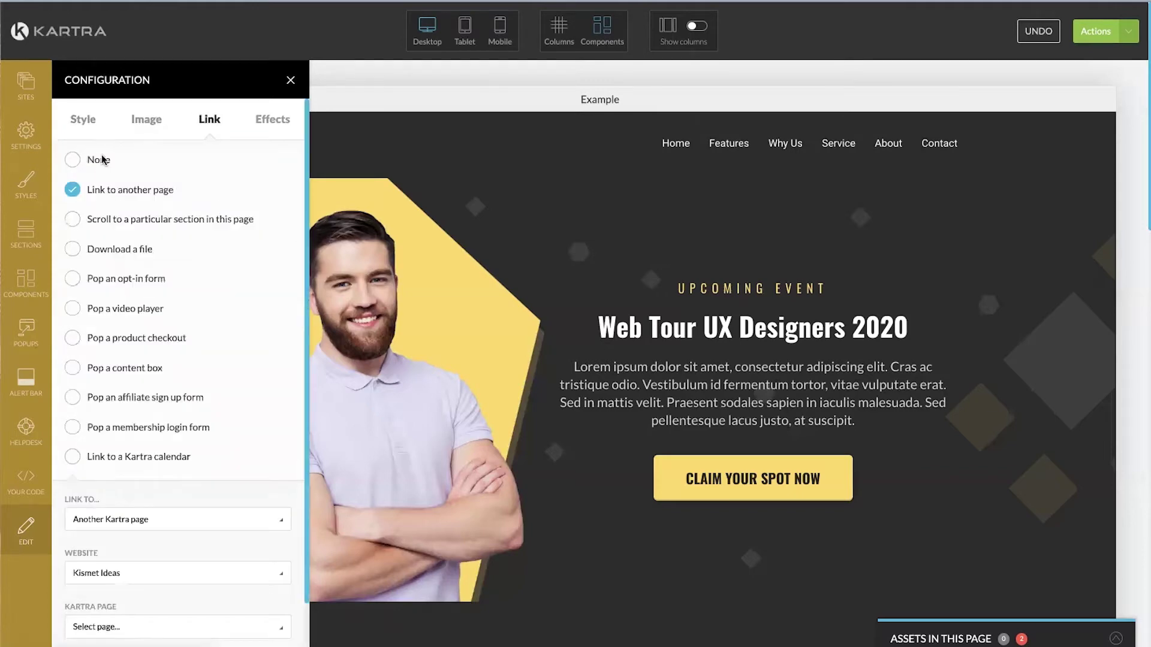
pyautogui.click(77, 123)
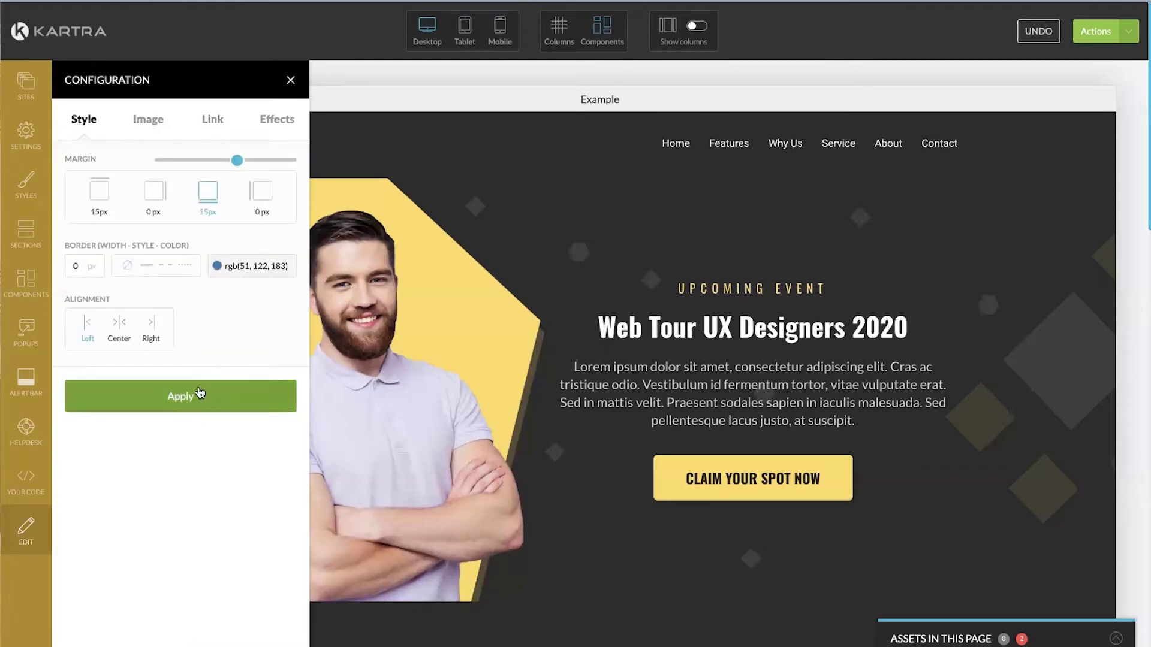
pyautogui.click(198, 396)
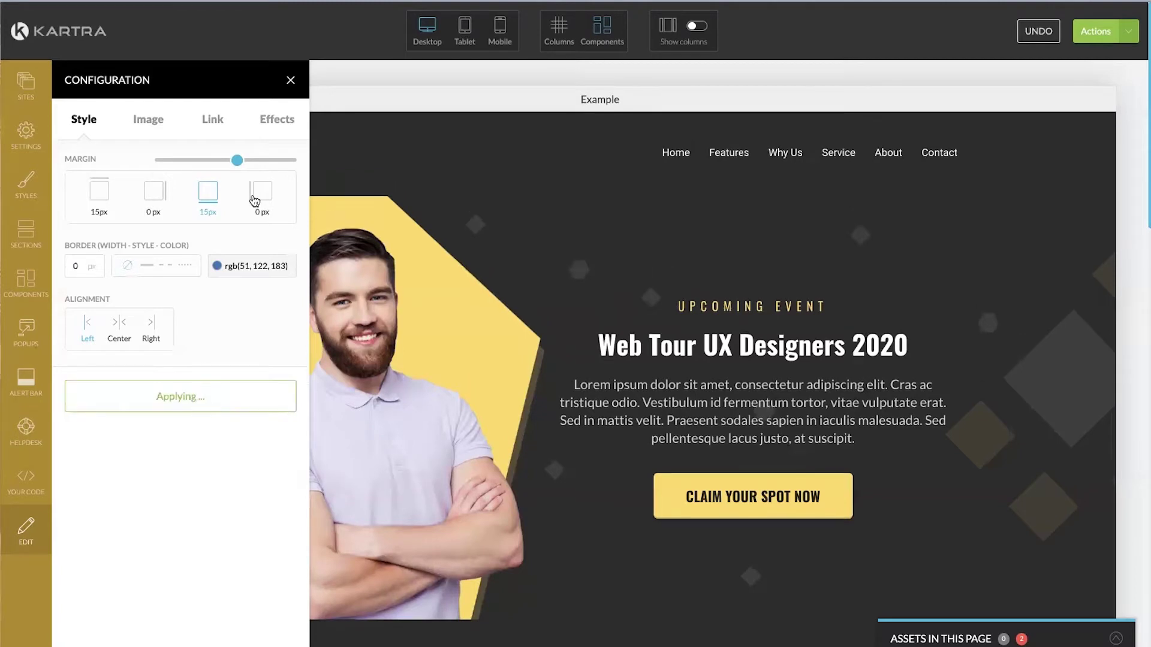
pyautogui.click(292, 81)
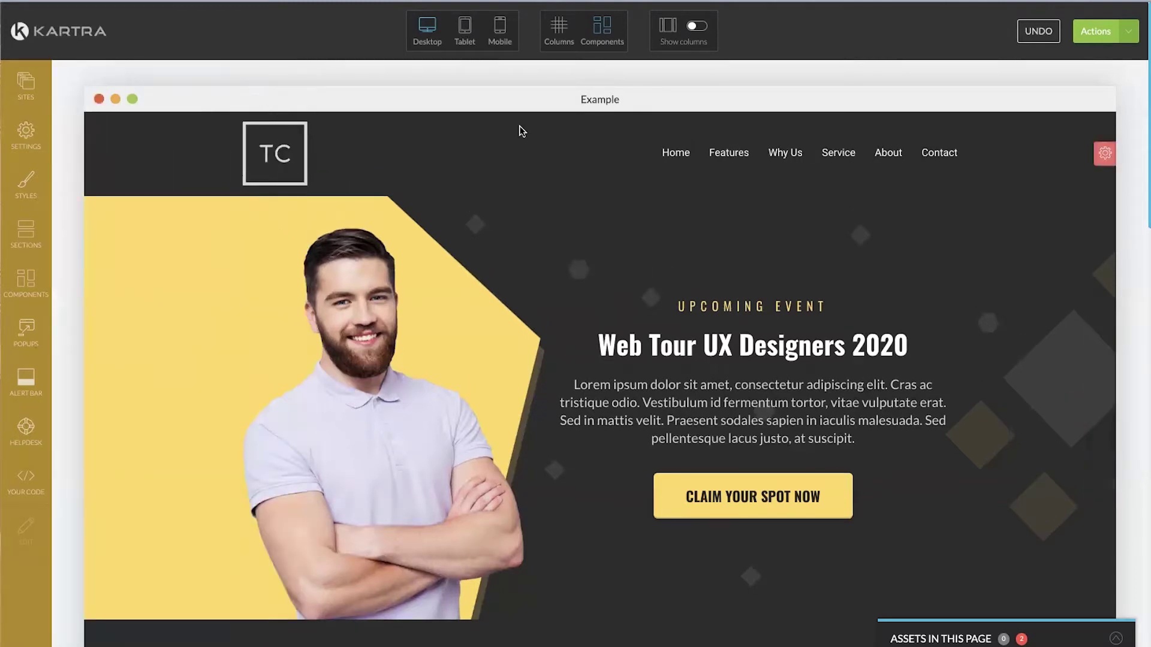
# Set the Home menu item's hover color to purple rgb(159, 96, 254) and add that color to the Kismet Ideas palette
pyautogui.click(682, 154)
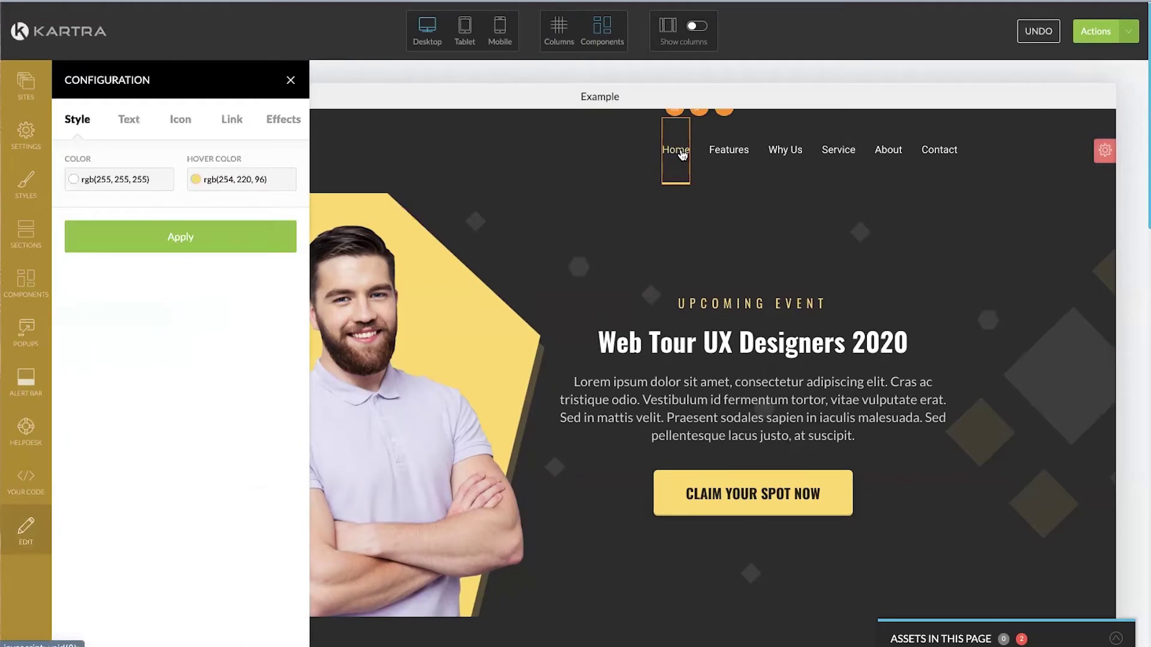
pyautogui.click(227, 181)
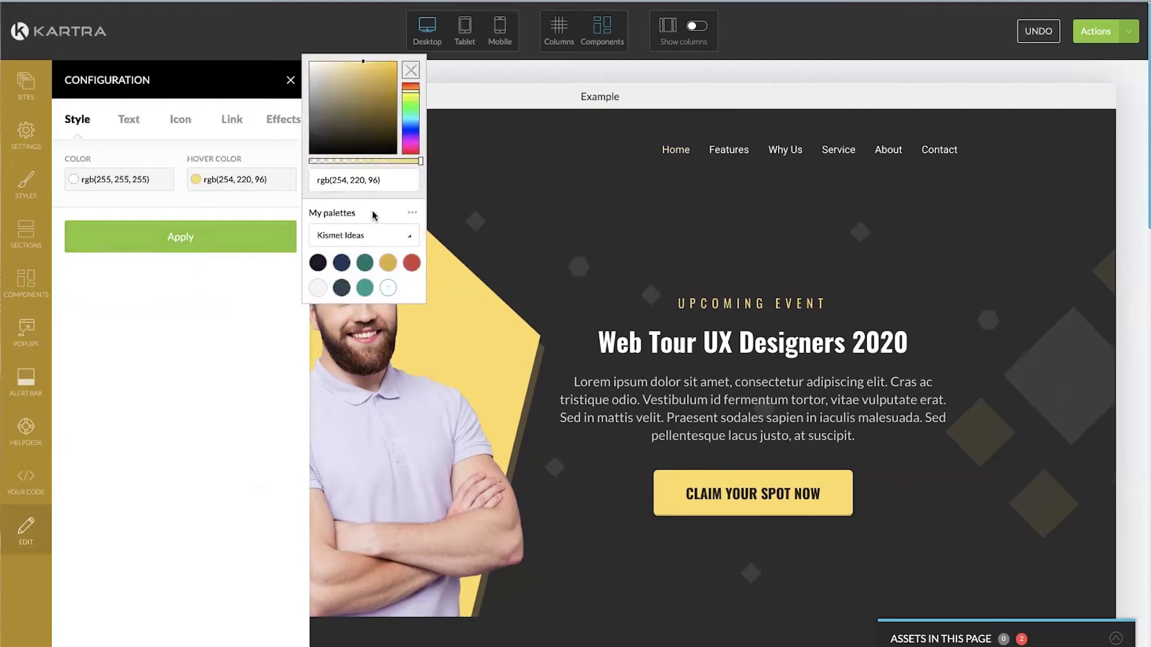
pyautogui.click(361, 240)
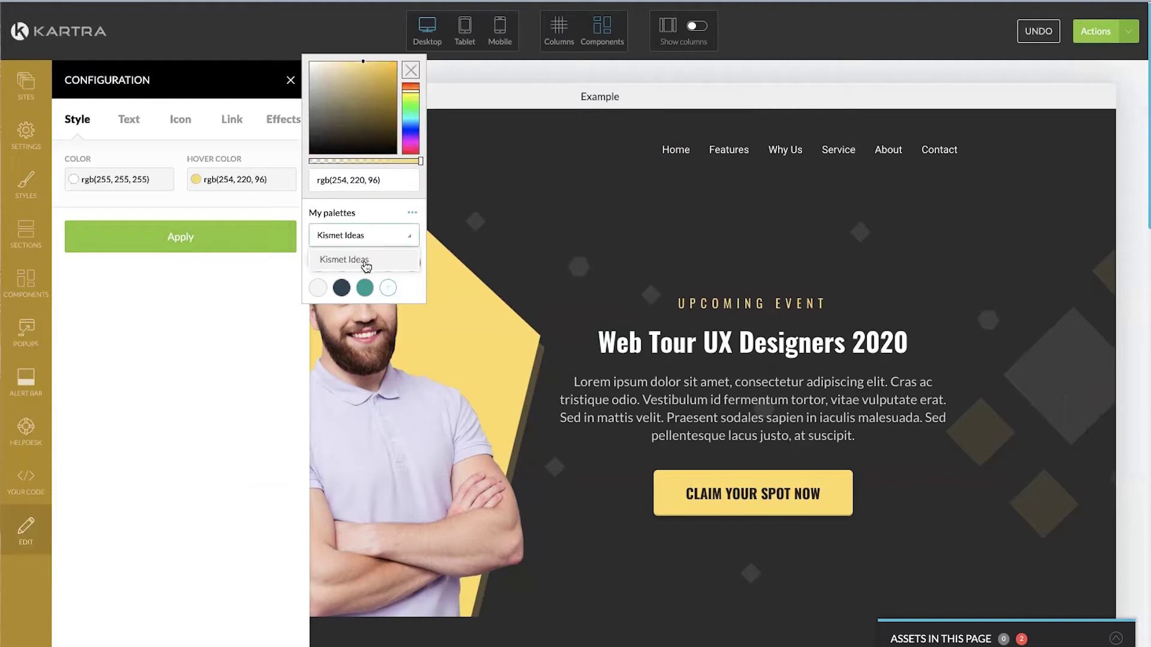
pyautogui.click(366, 246)
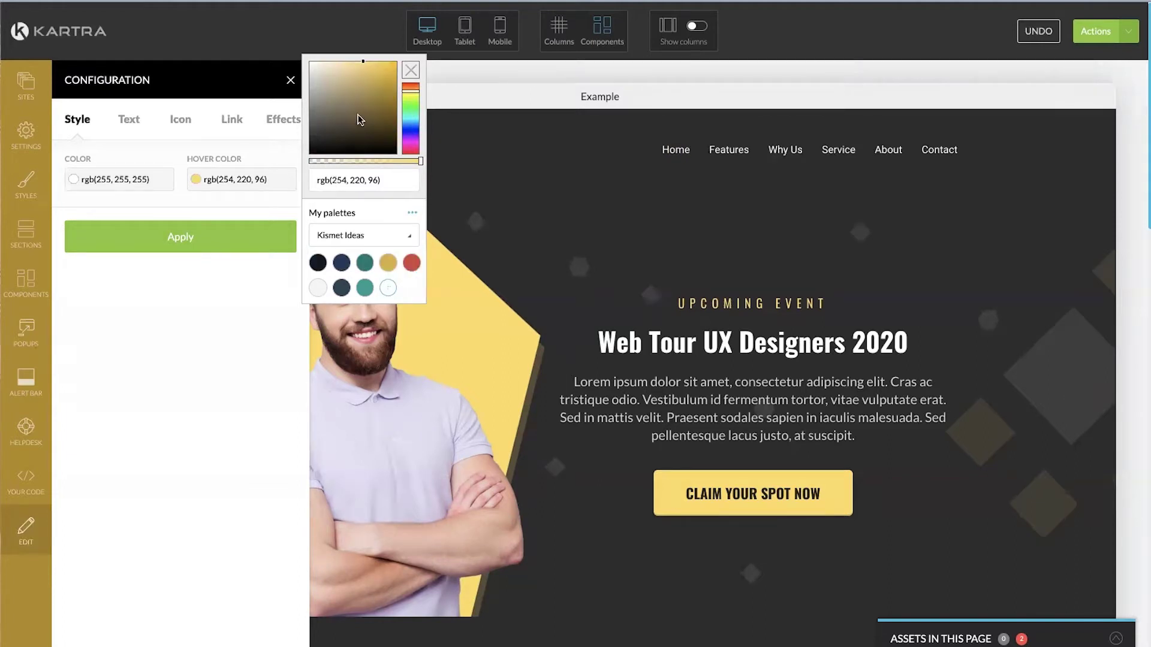
pyautogui.click(415, 134)
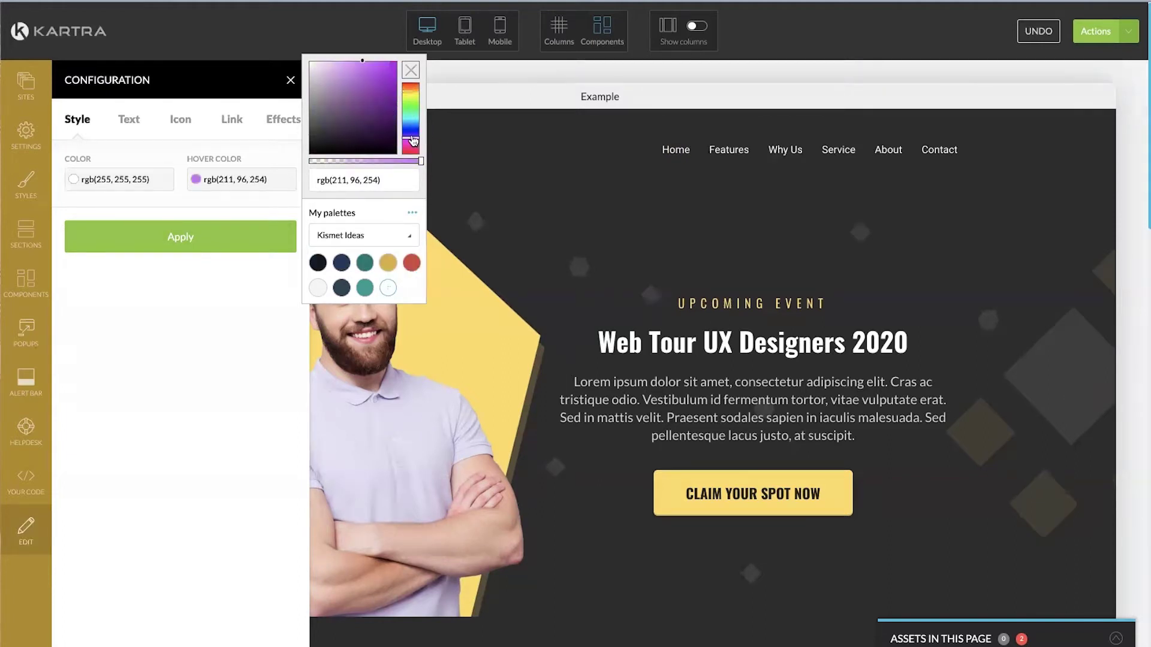
pyautogui.click(351, 181)
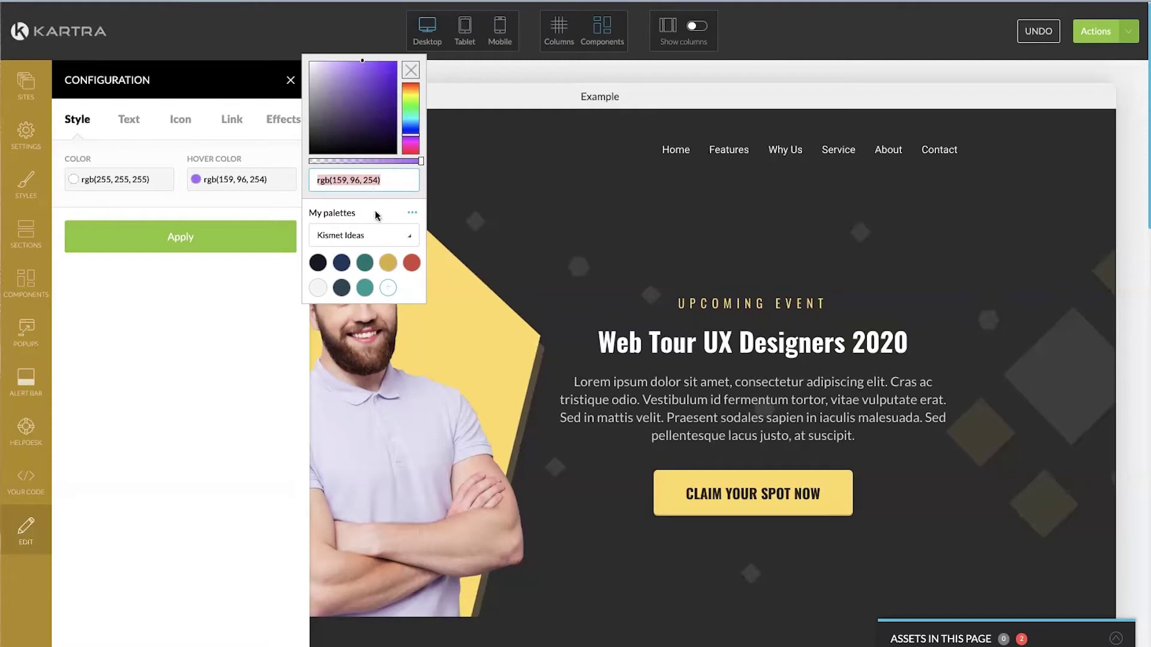
pyautogui.click(385, 291)
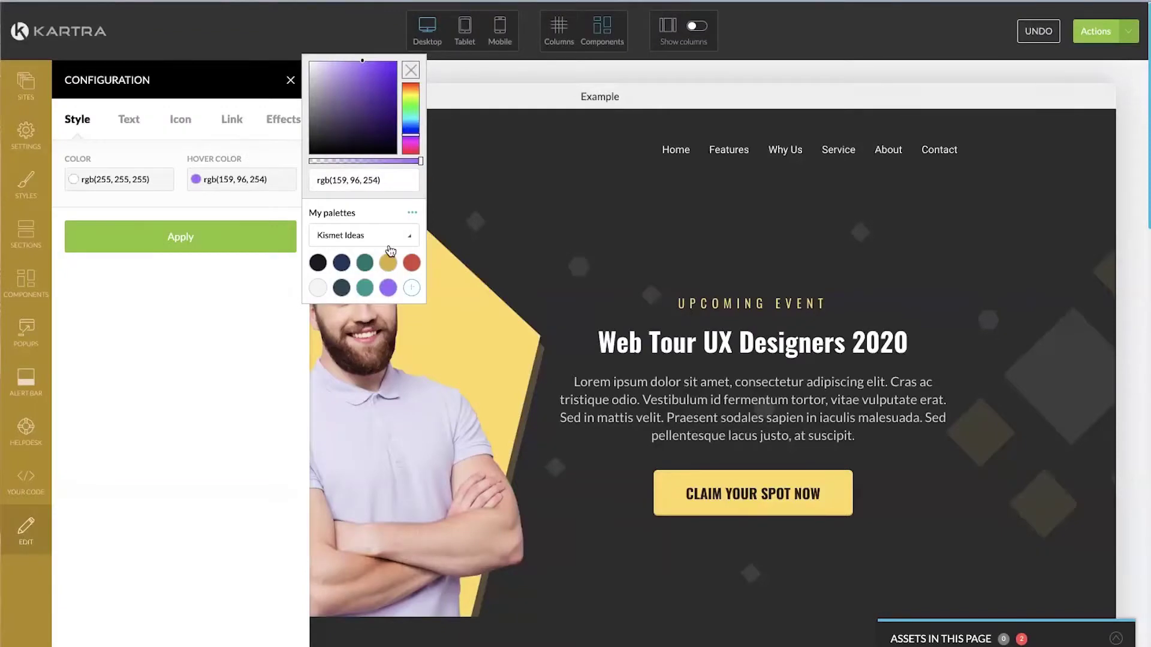
# Add muted purple rgb(138, 114, 174) to the Kismet Ideas palette and apply rgb(159, 96, 254) as the Home item's hover color
pyautogui.tripleClick(375, 186)
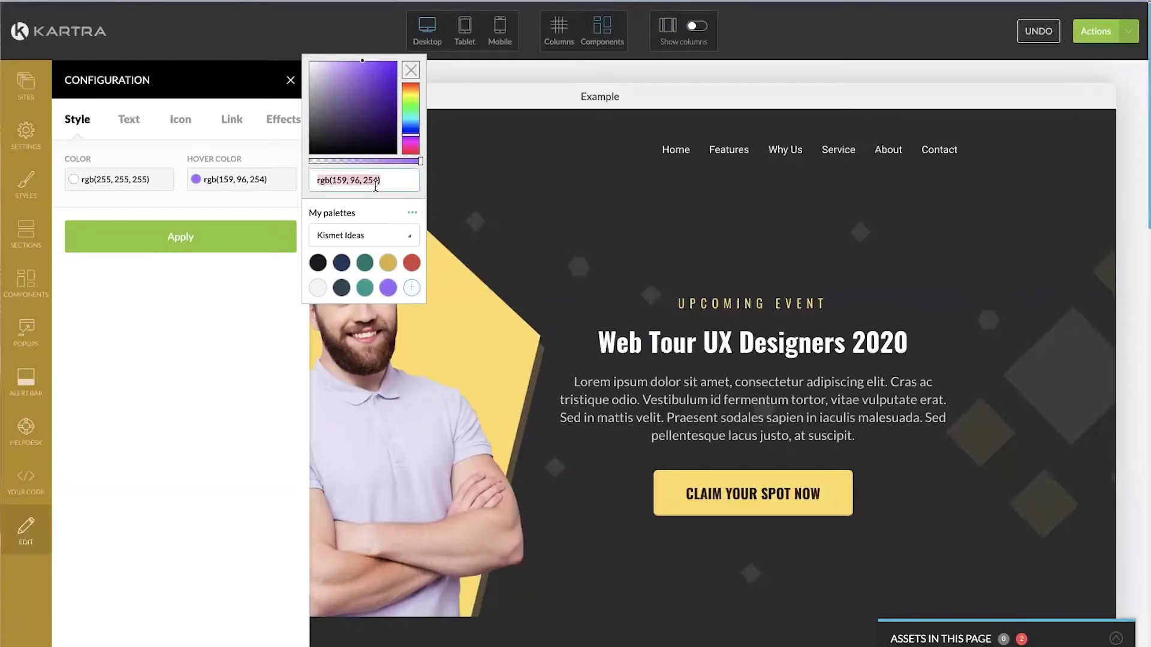
pyautogui.moveTo(378, 96)
pyautogui.mouseDown()
pyautogui.moveTo(360, 120)
pyautogui.moveTo(340, 90)
pyautogui.mouseUp()
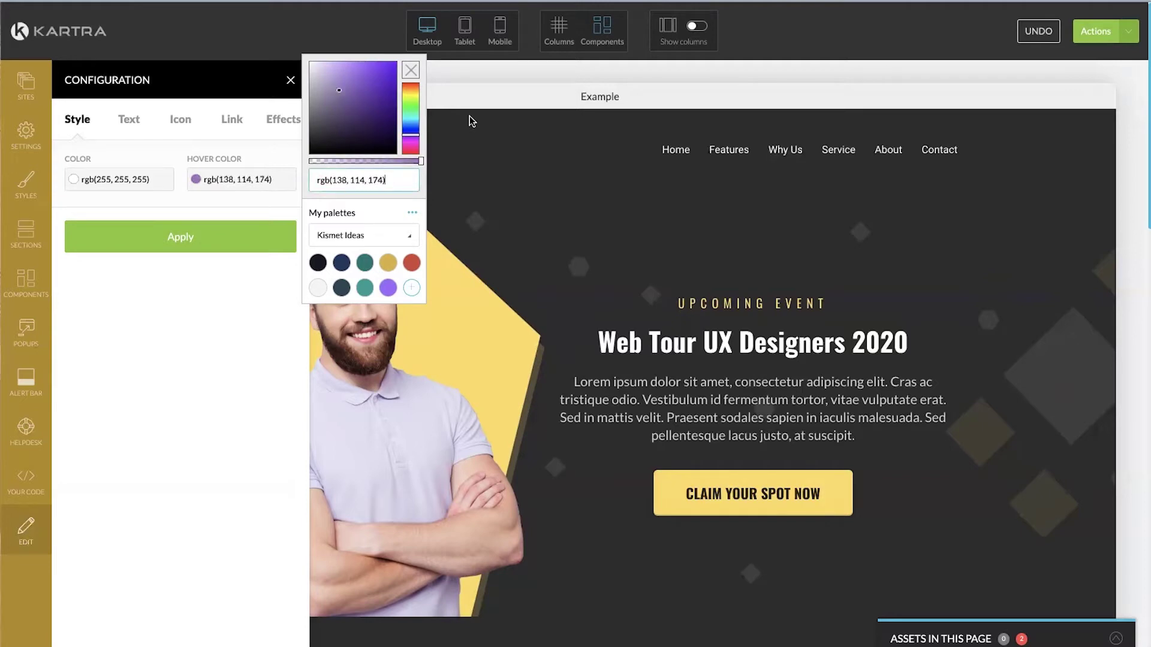
pyautogui.click(414, 288)
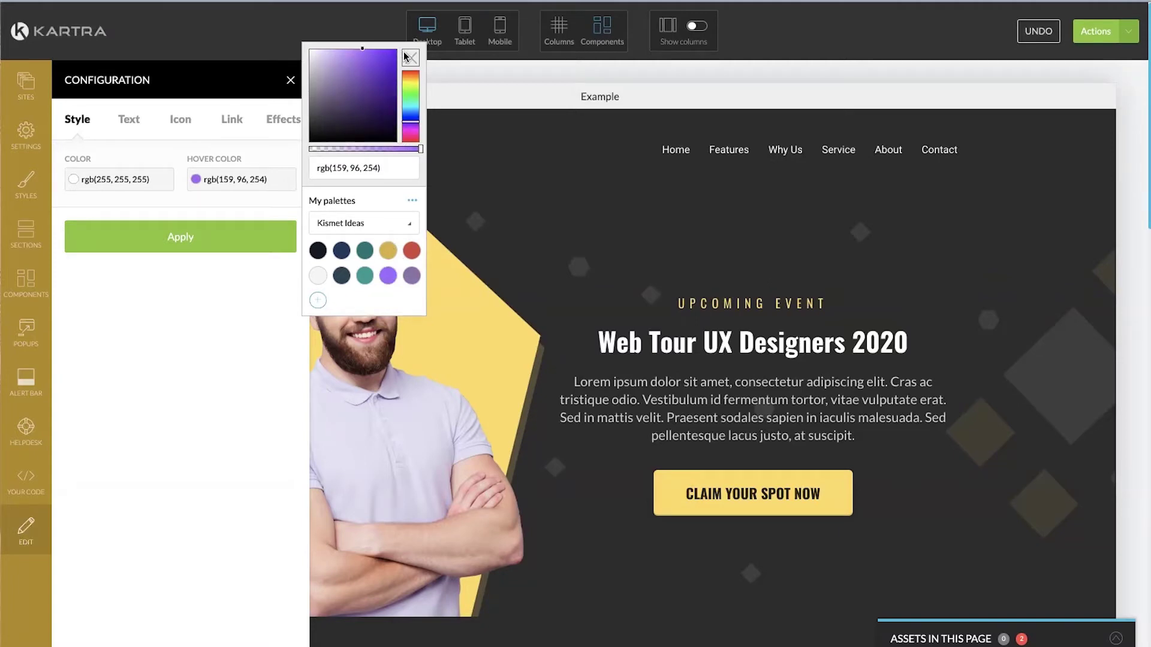
pyautogui.click(190, 240)
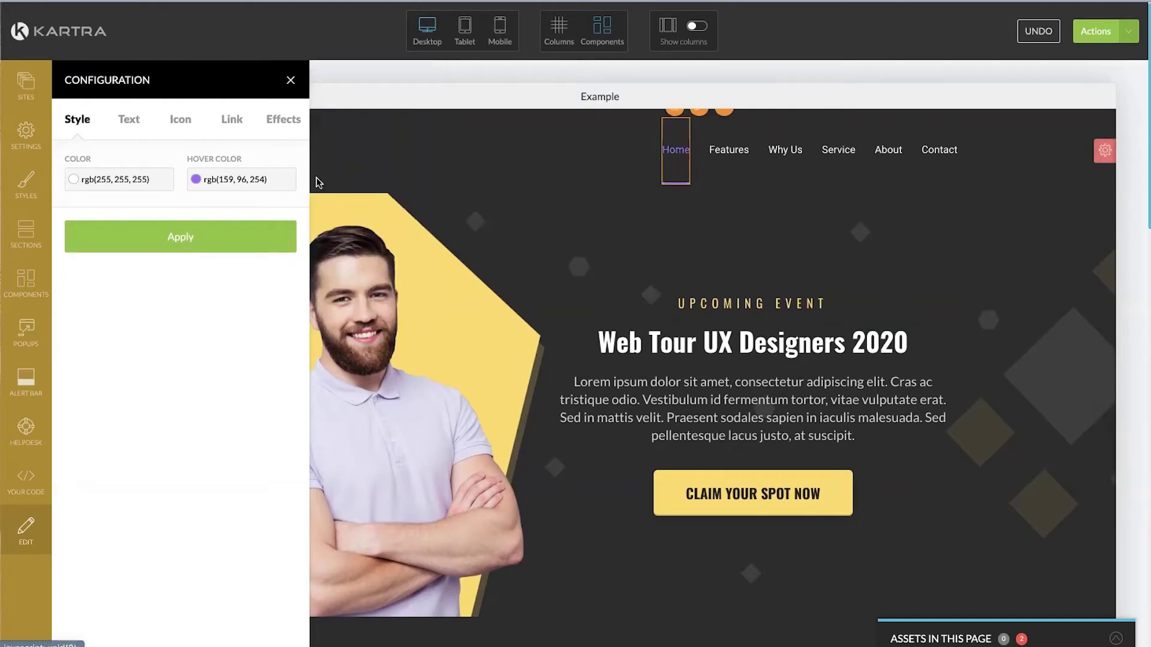
# Look through the Home menu item's link options and animation effects, and close its configuration
pyautogui.click(128, 120)
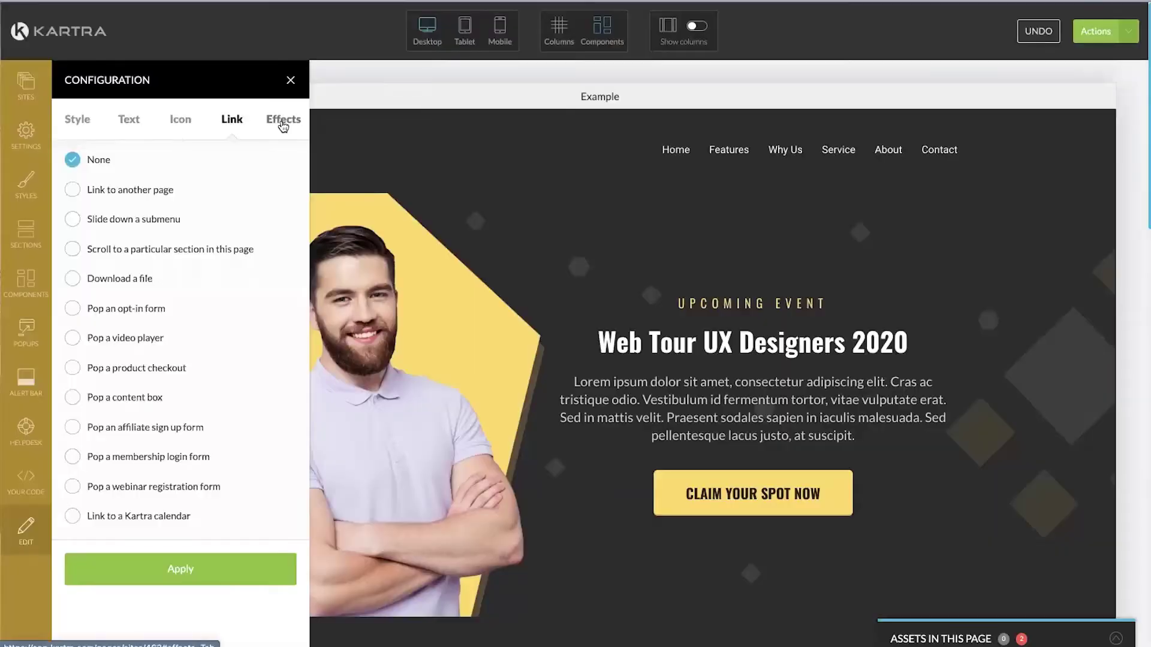
pyautogui.click(279, 119)
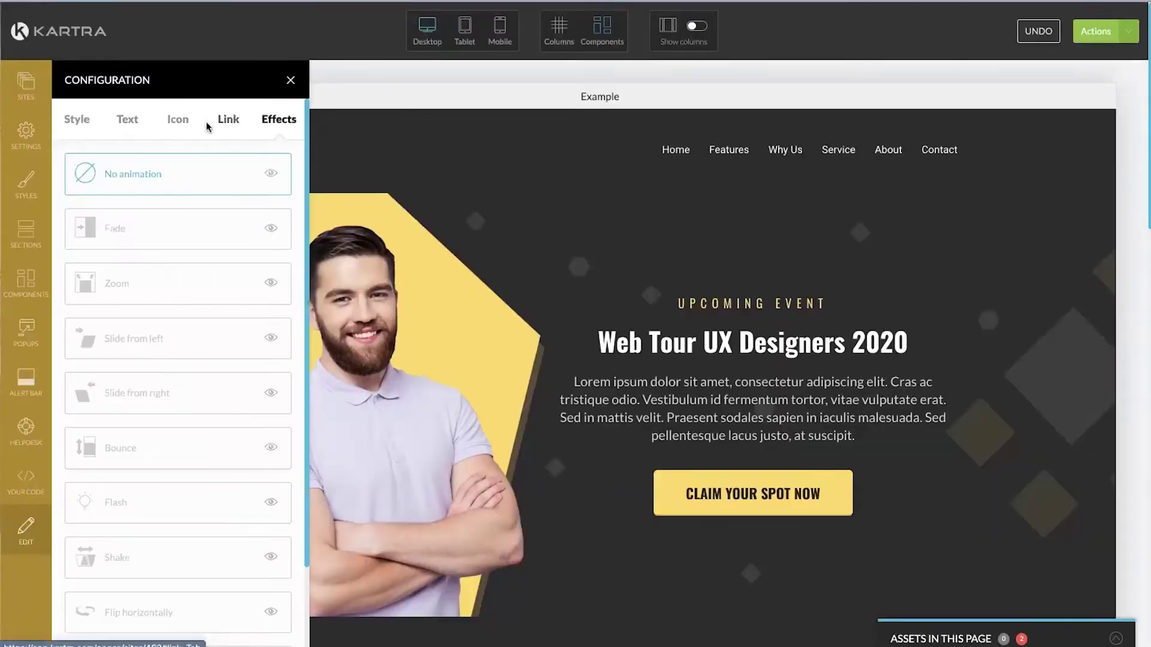
pyautogui.scroll(-2, 164, 356)
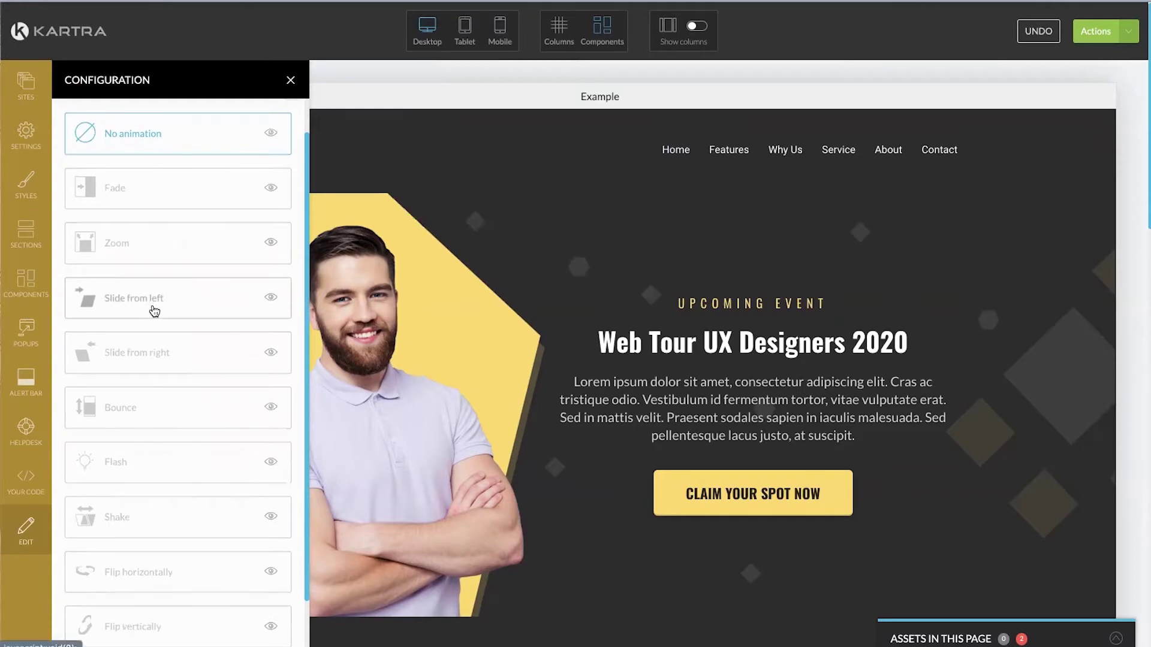
pyautogui.click(292, 81)
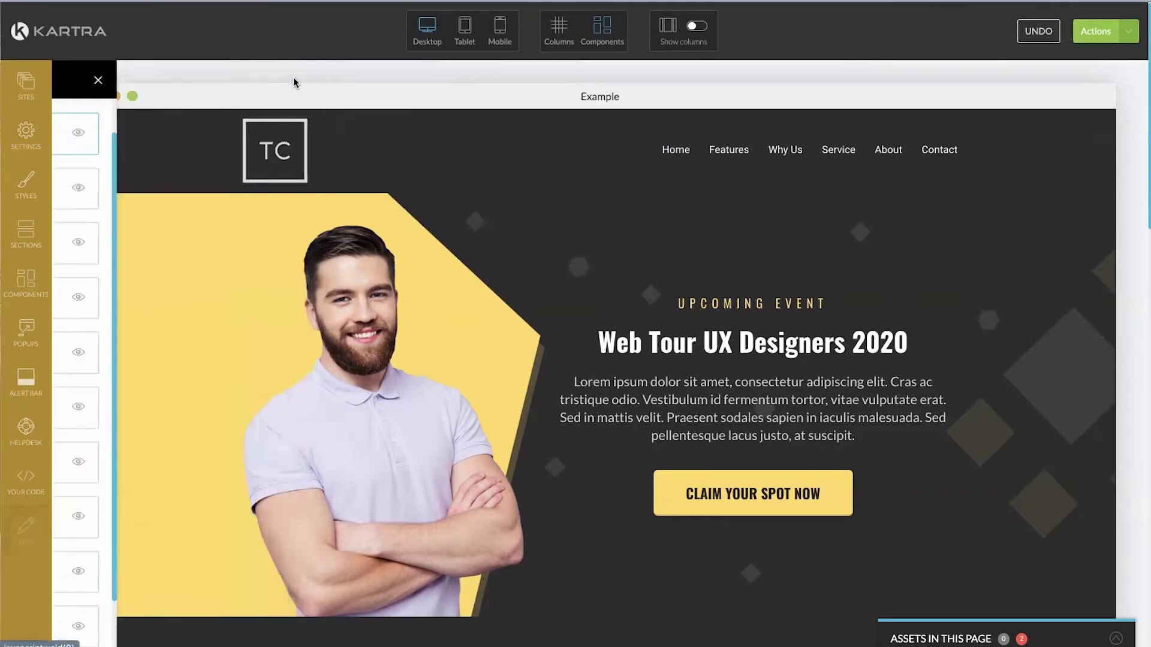
# Replace the hero section's photo of the man with the library's black-and-white image of a woman tossing a ball and apply it
pyautogui.scroll(-2, 414, 418)
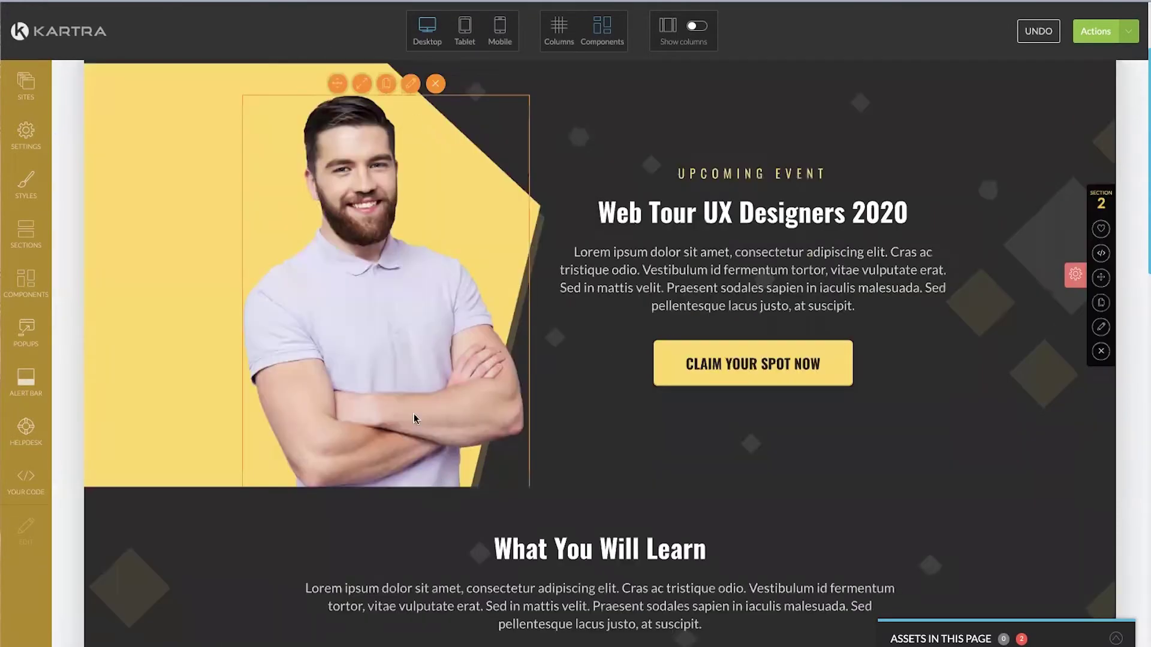
pyautogui.click(410, 84)
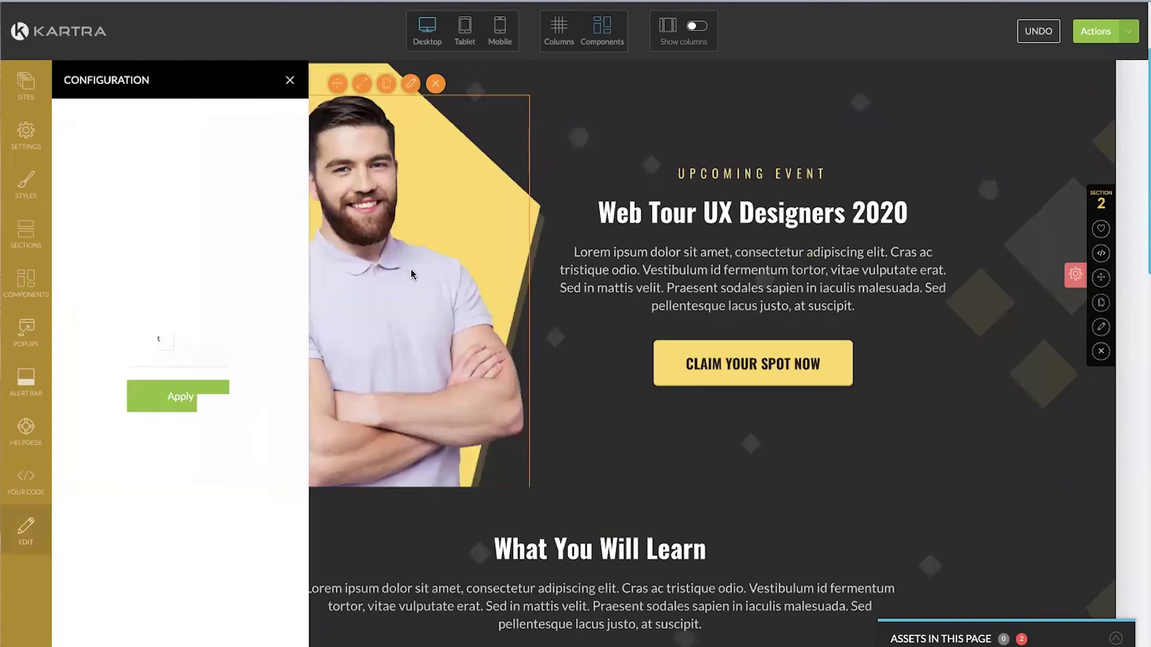
pyautogui.click(120, 177)
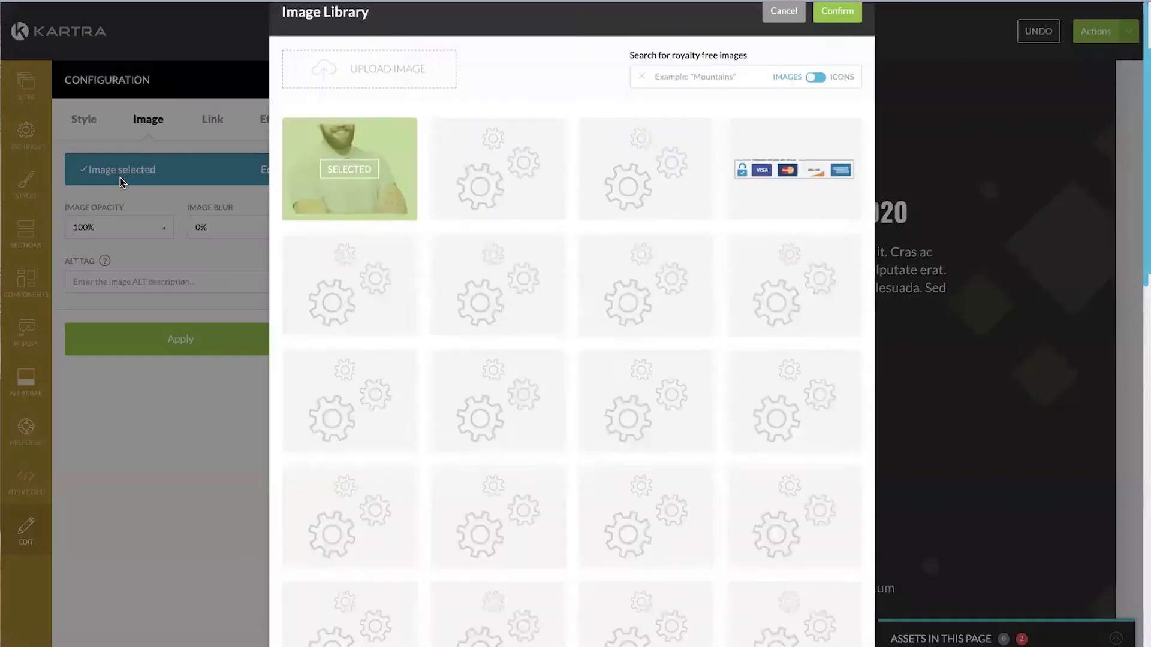
pyautogui.scroll(-4, 548, 419)
pyautogui.scroll(-10, 551, 424)
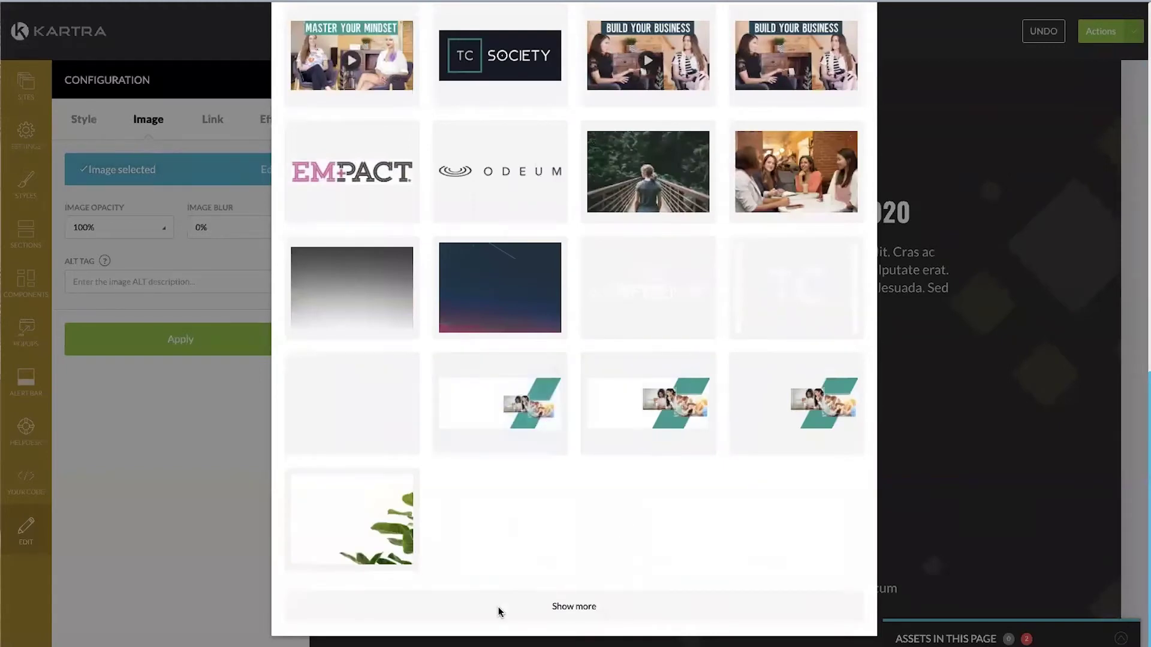
pyautogui.click(550, 603)
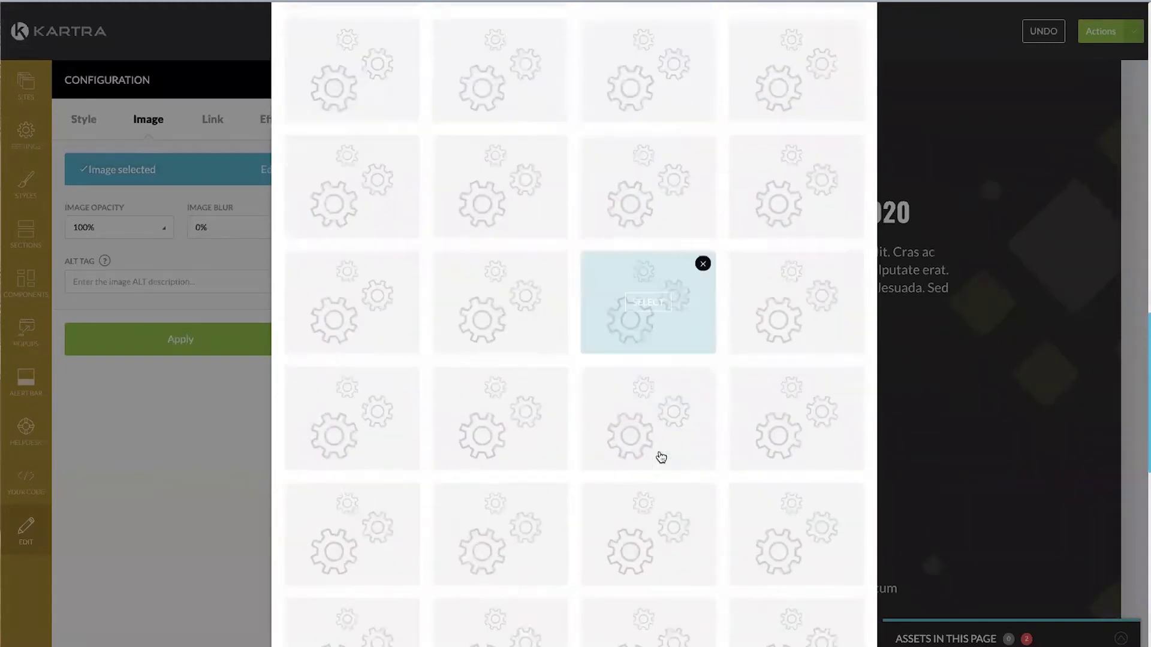
pyautogui.scroll(-10, 661, 458)
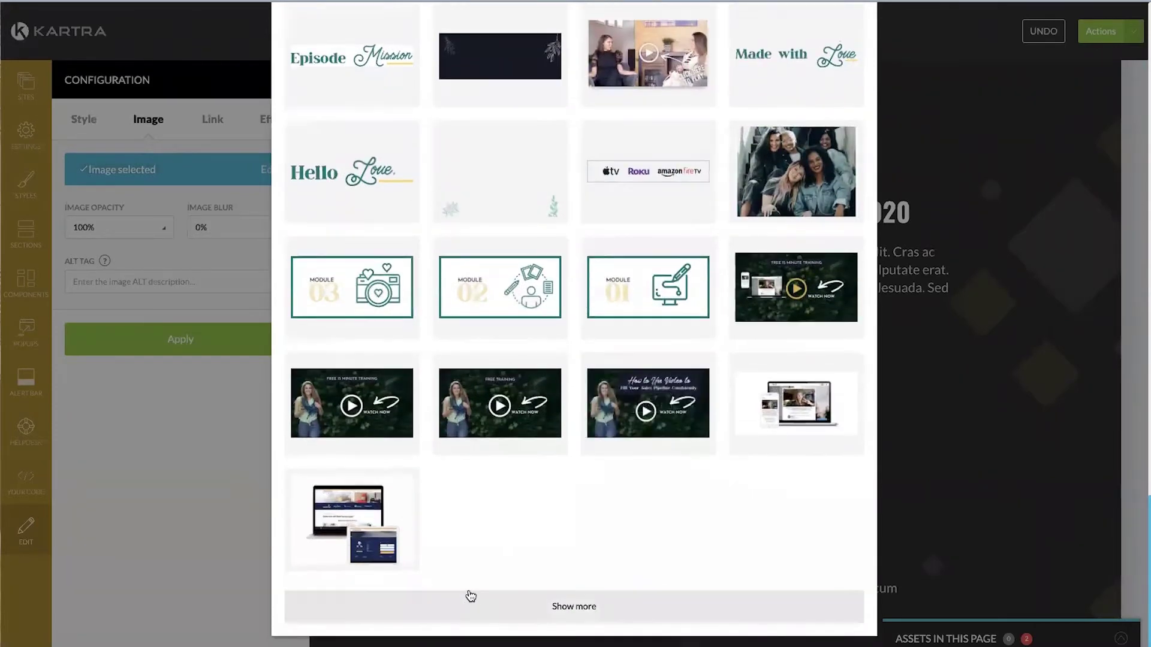
pyautogui.click(470, 595)
pyautogui.scroll(-10, 653, 483)
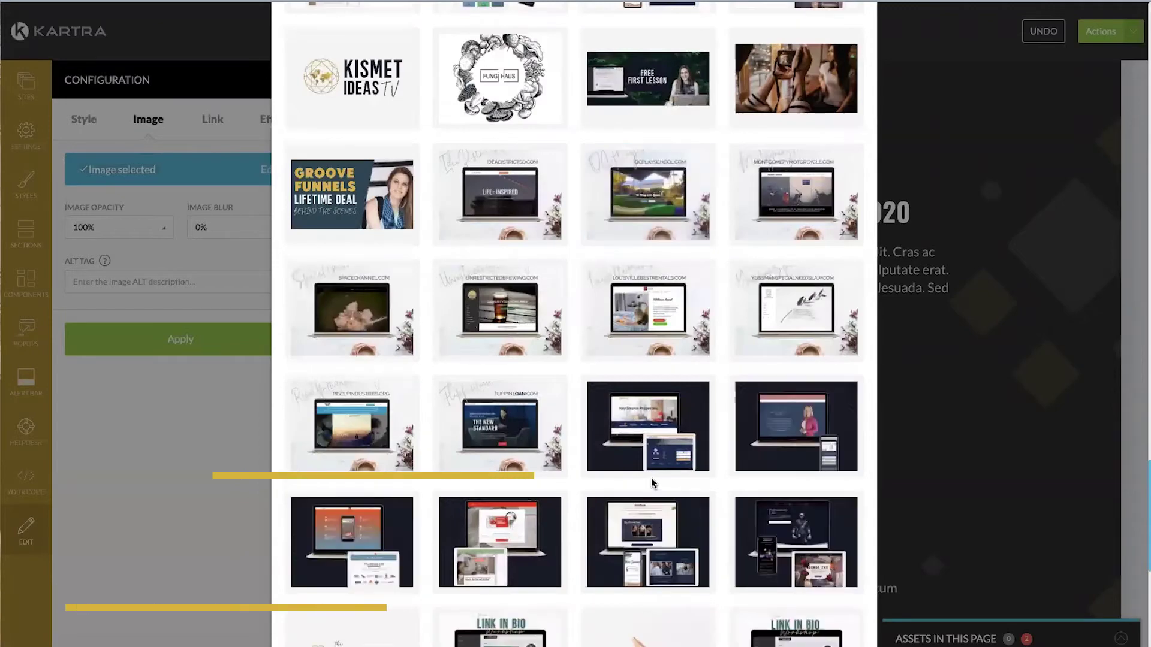
pyautogui.scroll(-3, 617, 478)
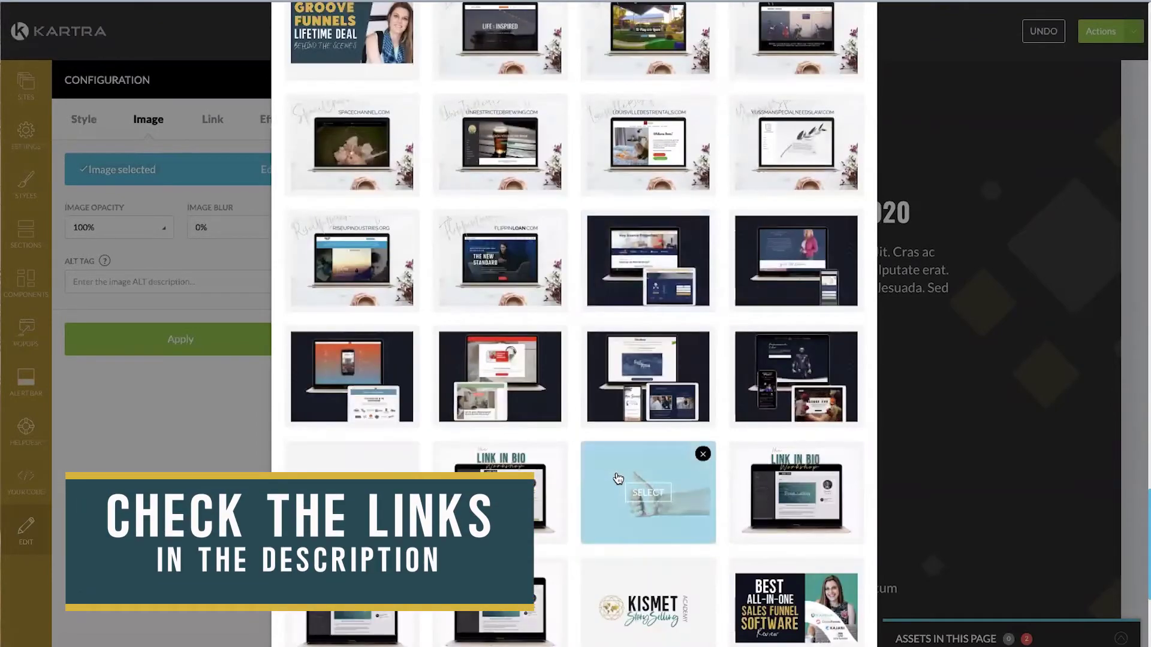
pyautogui.scroll(-5, 617, 478)
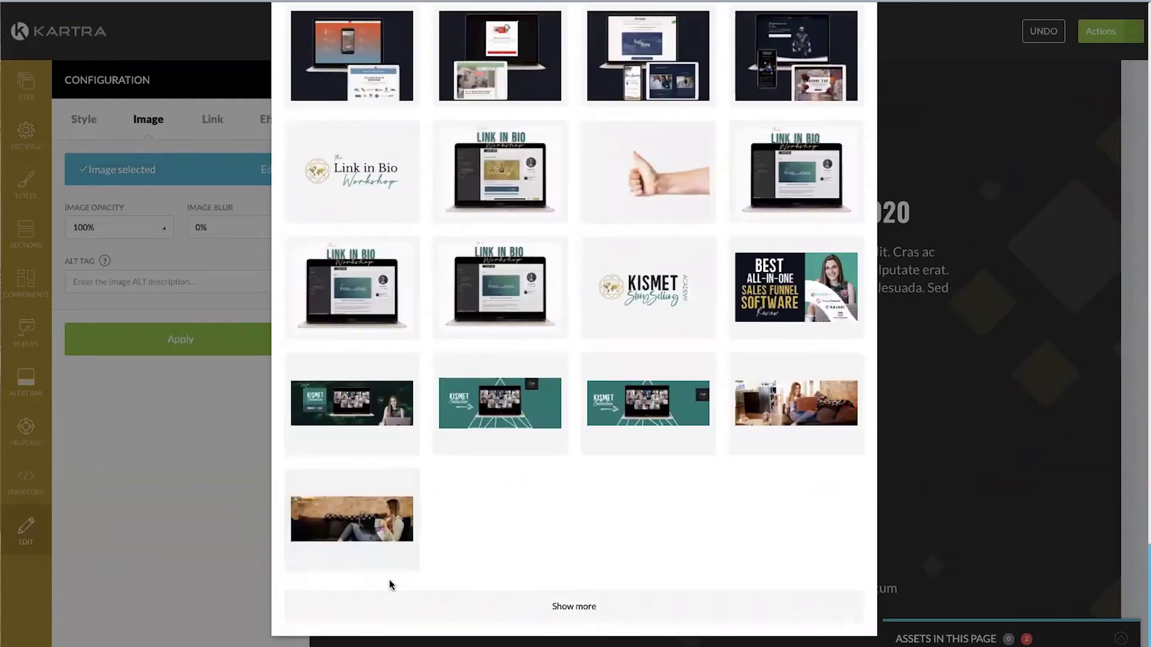
pyautogui.click(358, 597)
pyautogui.scroll(-4, 595, 528)
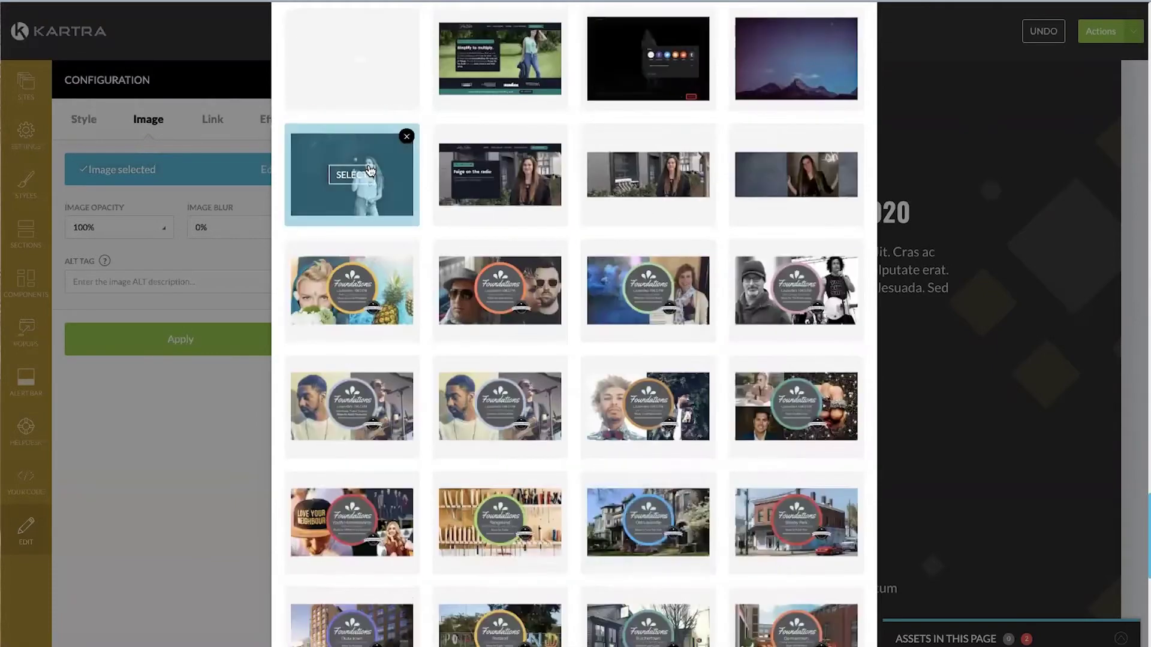
pyautogui.click(354, 174)
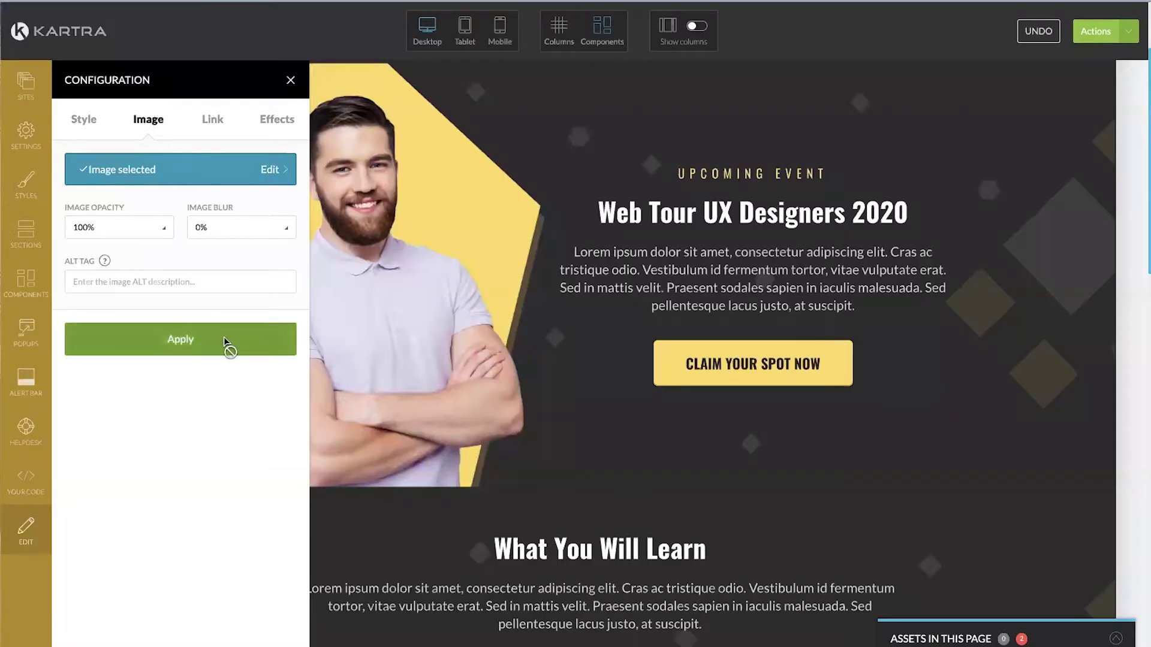
pyautogui.click(224, 337)
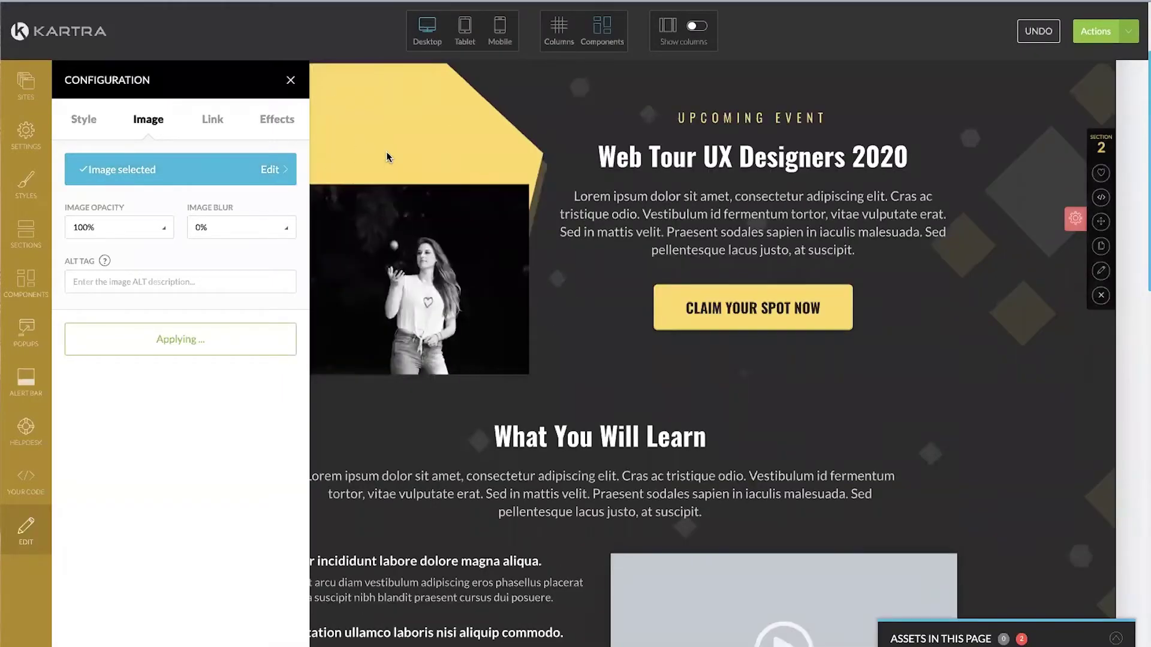
pyautogui.click(289, 82)
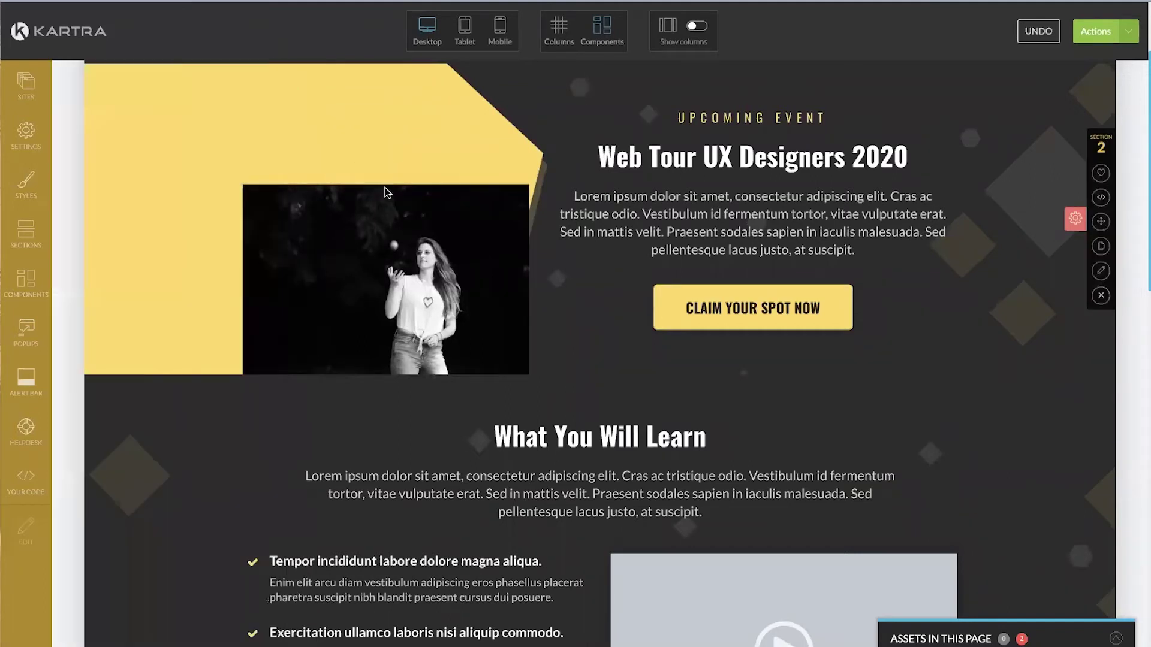
# Preview the Slide from left, Slide from right and Bounce animations on the hero image without applying one
pyautogui.click(409, 176)
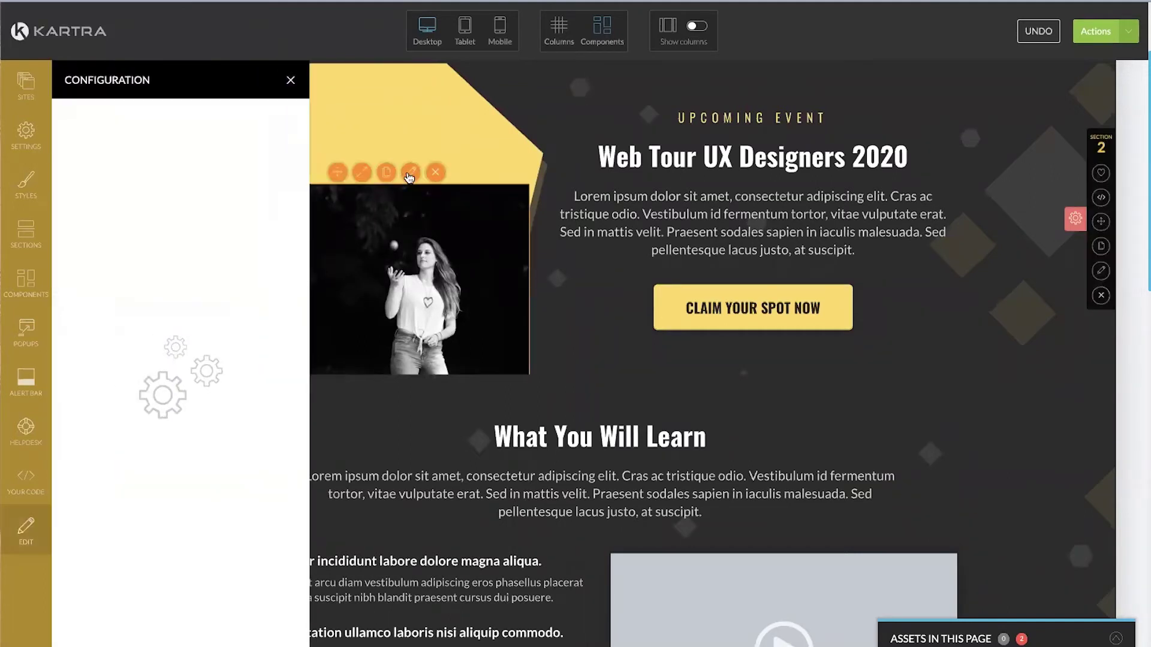
pyautogui.click(360, 175)
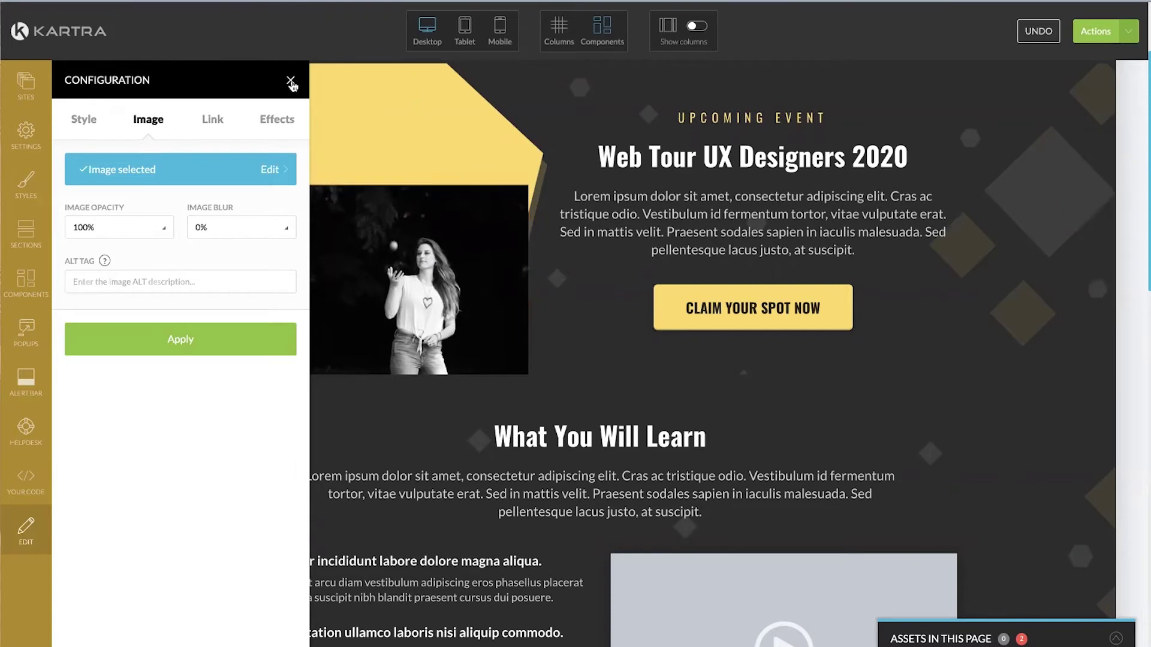
pyautogui.click(275, 119)
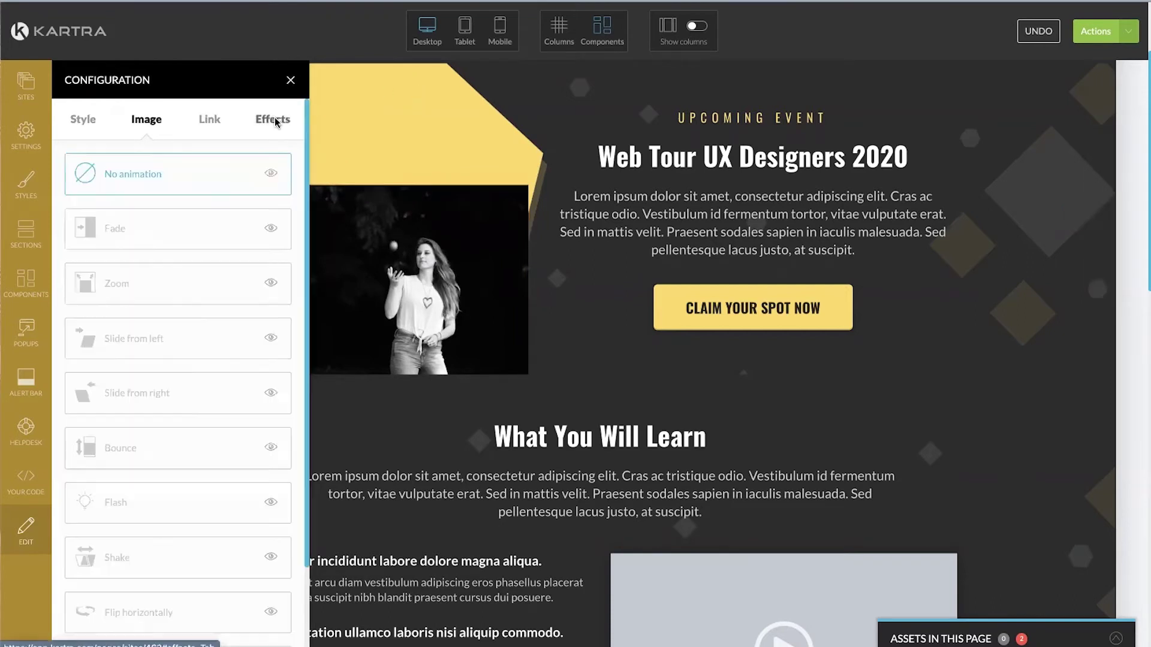
pyautogui.click(128, 343)
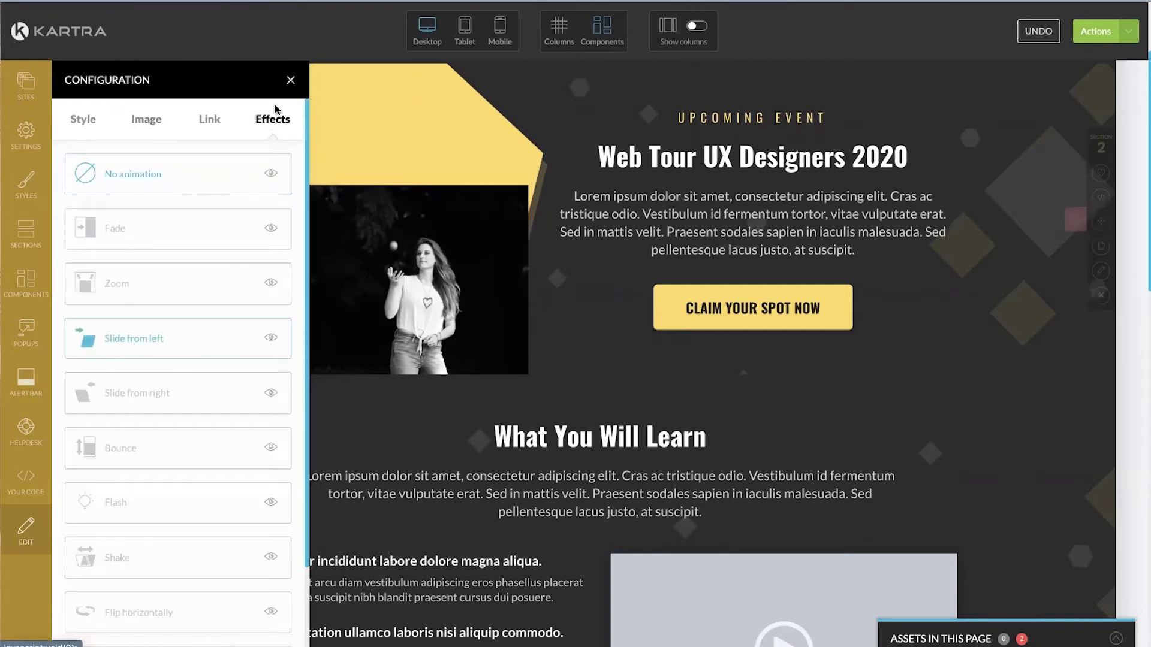
pyautogui.click(271, 339)
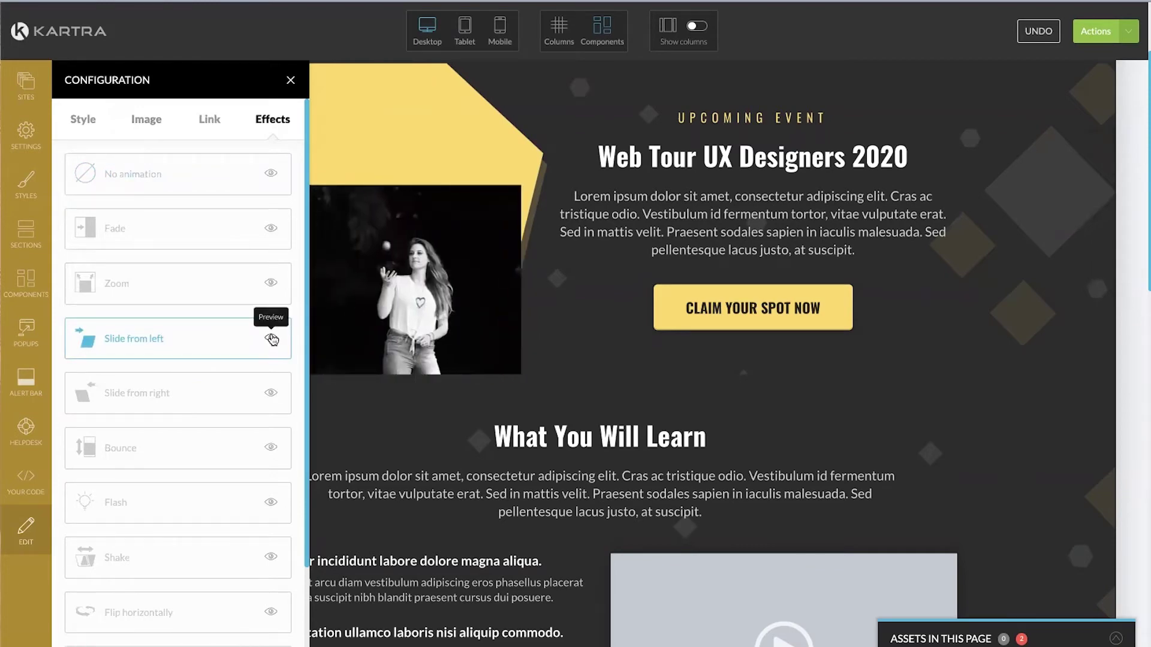
pyautogui.click(272, 395)
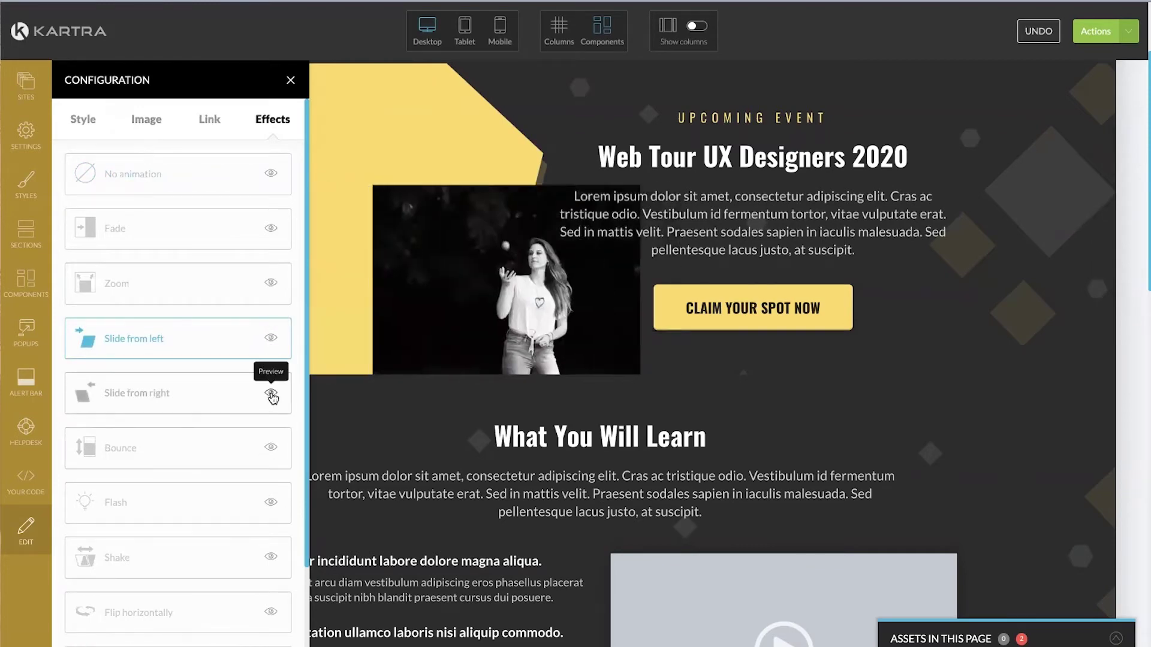
pyautogui.click(272, 453)
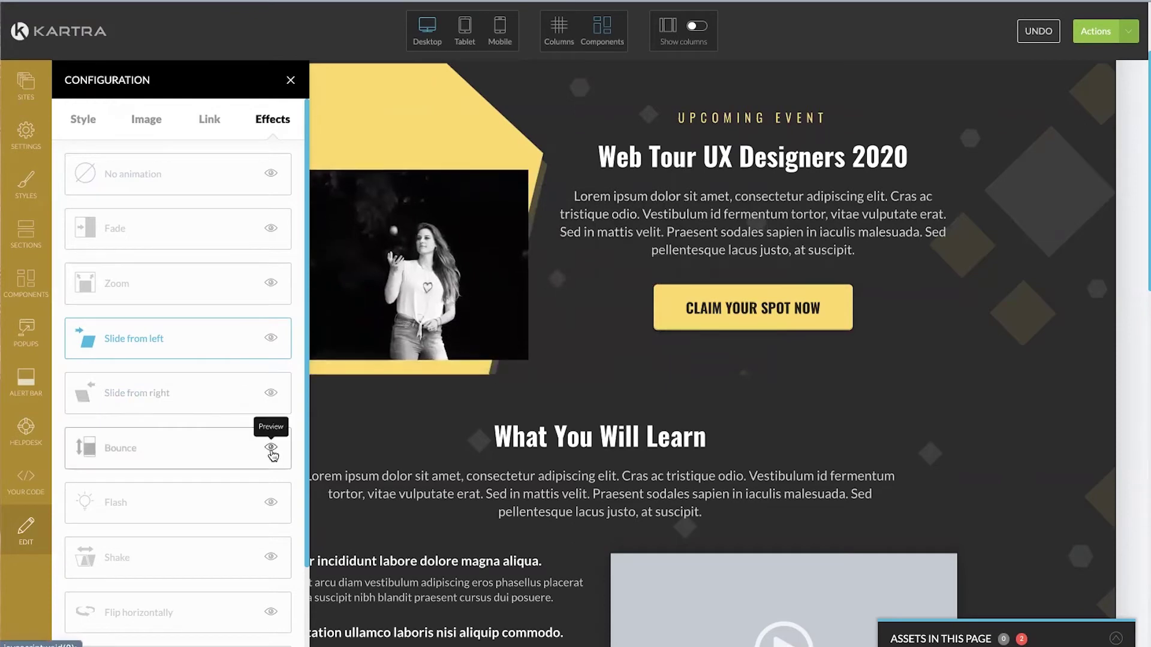
pyautogui.click(289, 80)
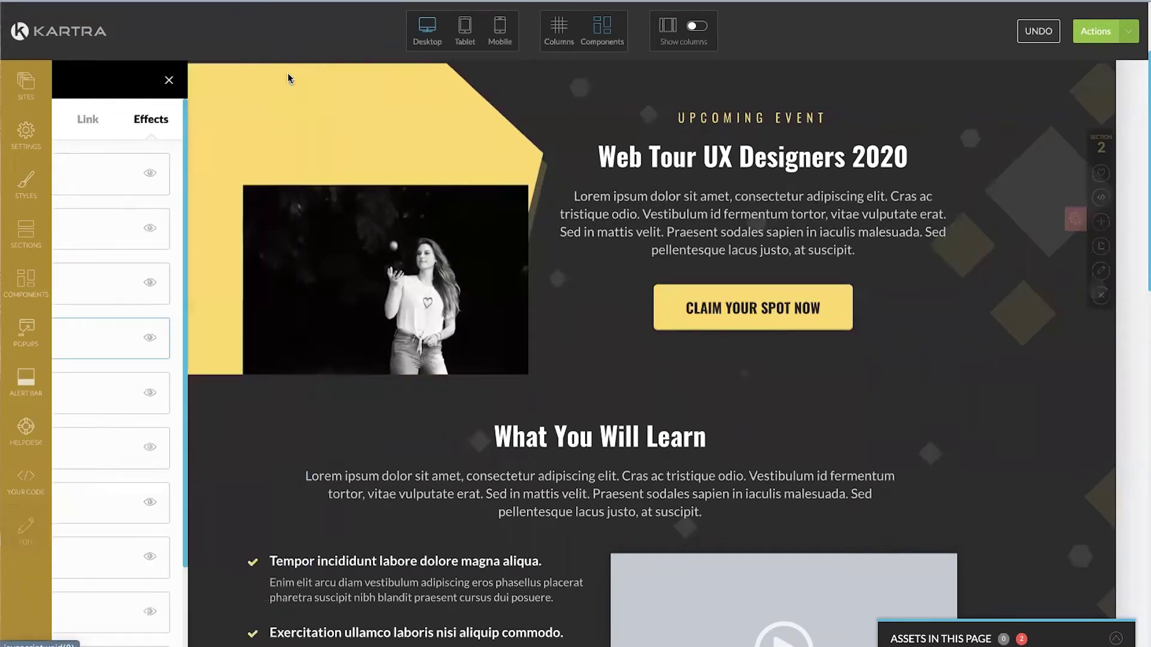
# Replace the hero headline "Web Tour UX Designers 2020" with "Free Training on XYZ"
pyautogui.click(690, 156)
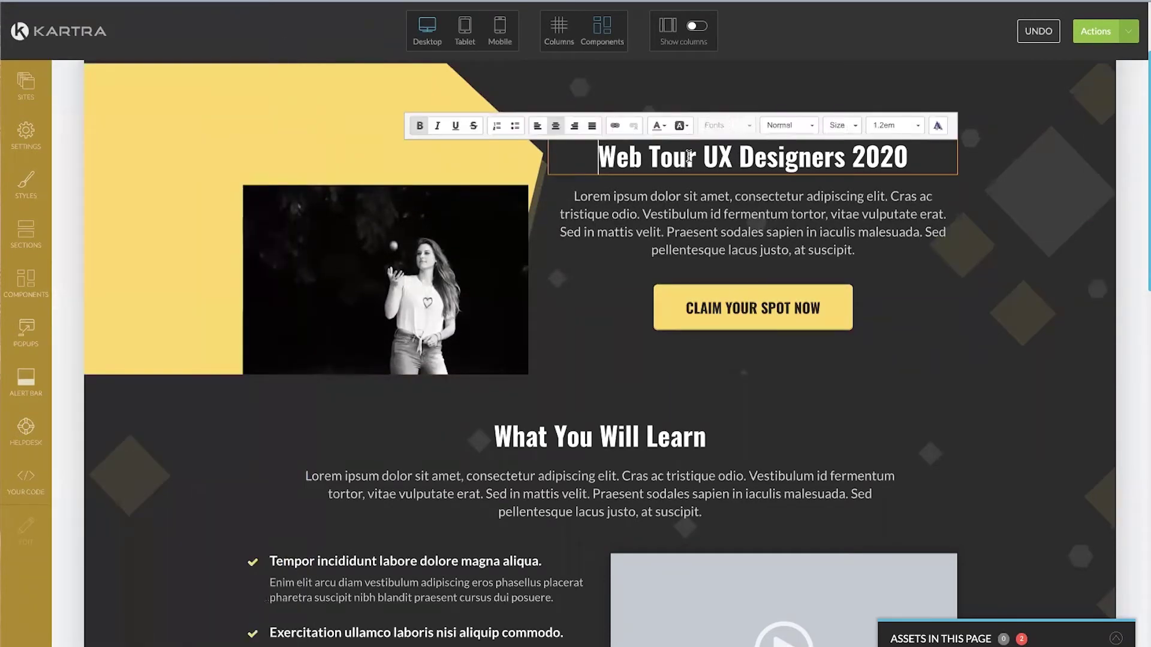
pyautogui.tripleClick(689, 155)
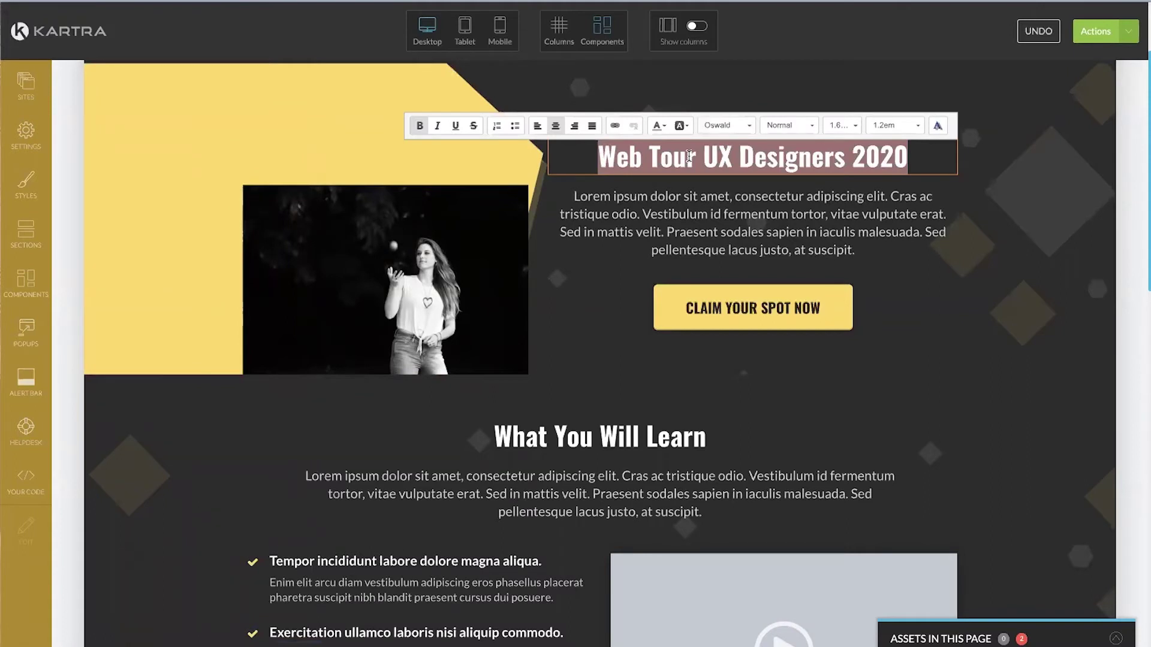
pyautogui.write('Free Train')
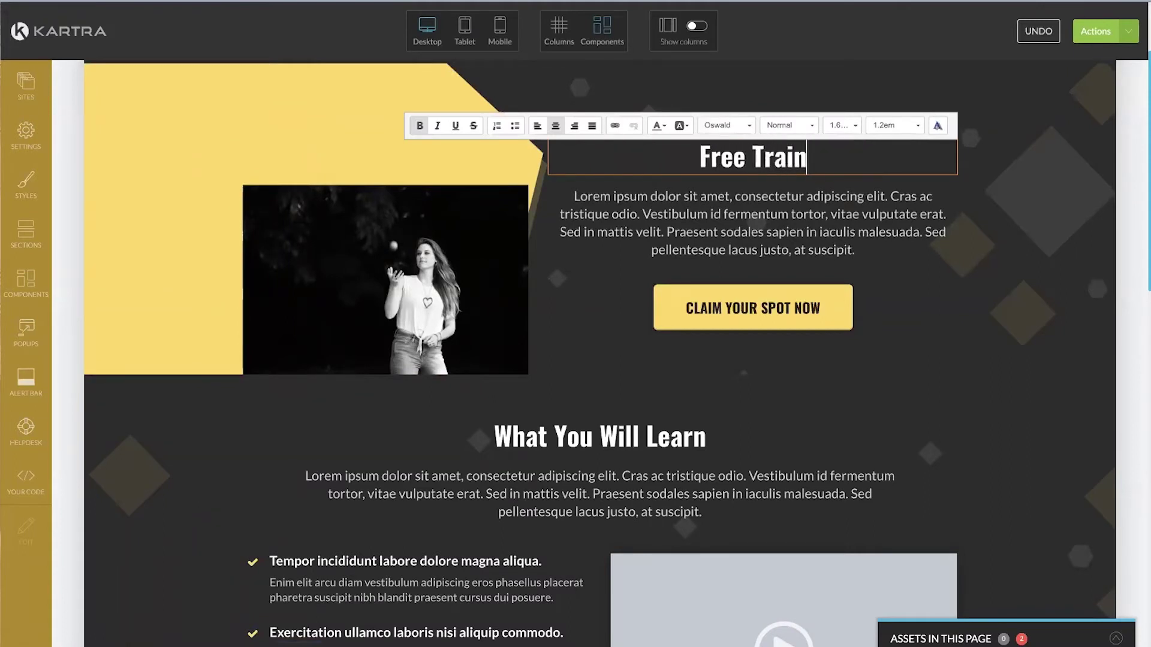
pyautogui.write('ing on')
pyautogui.press('BackSpace')
pyautogui.press('BackSpace')
pyautogui.press('BackSpace')
pyautogui.write('g on')
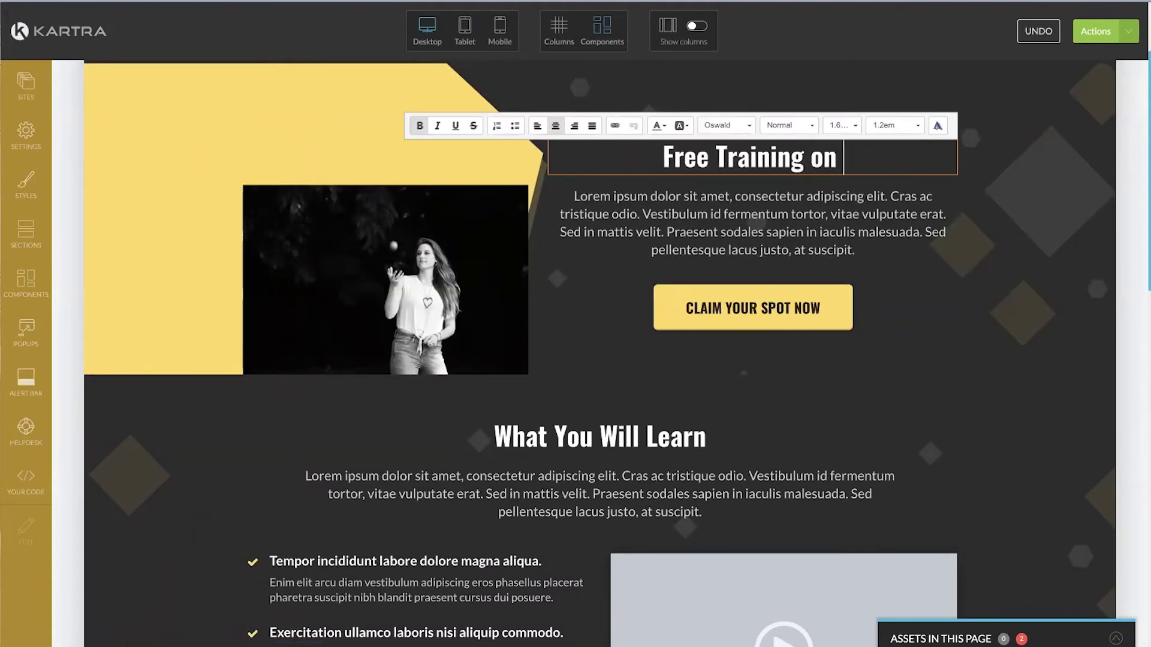
pyautogui.write(' XYZ')
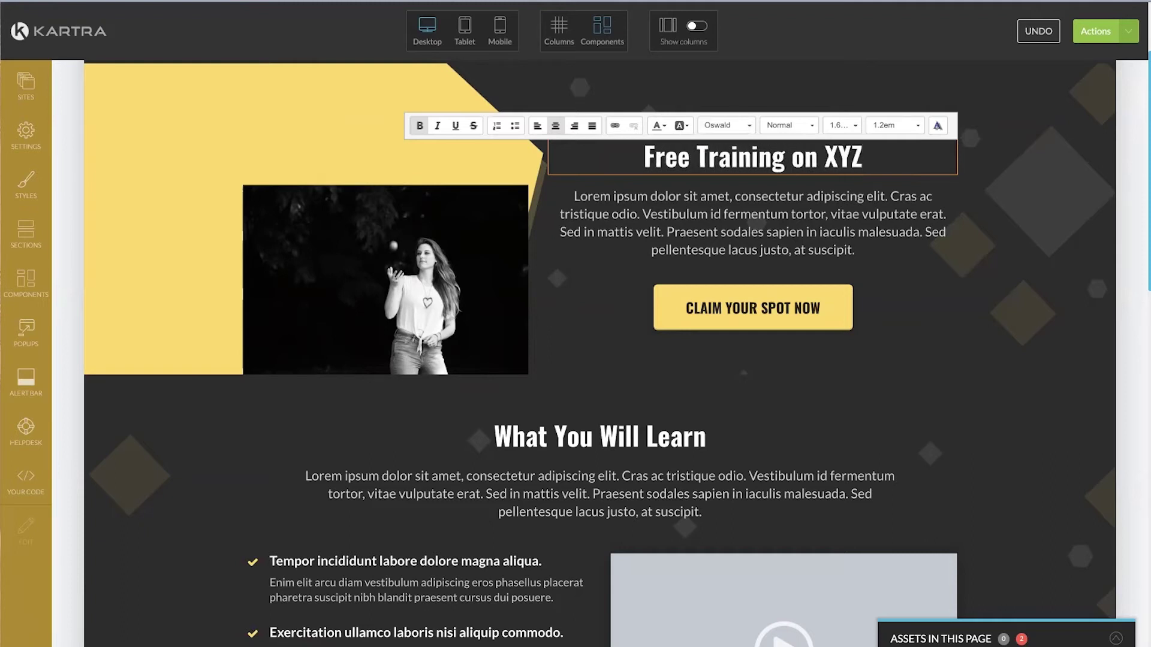
pyautogui.click(756, 211)
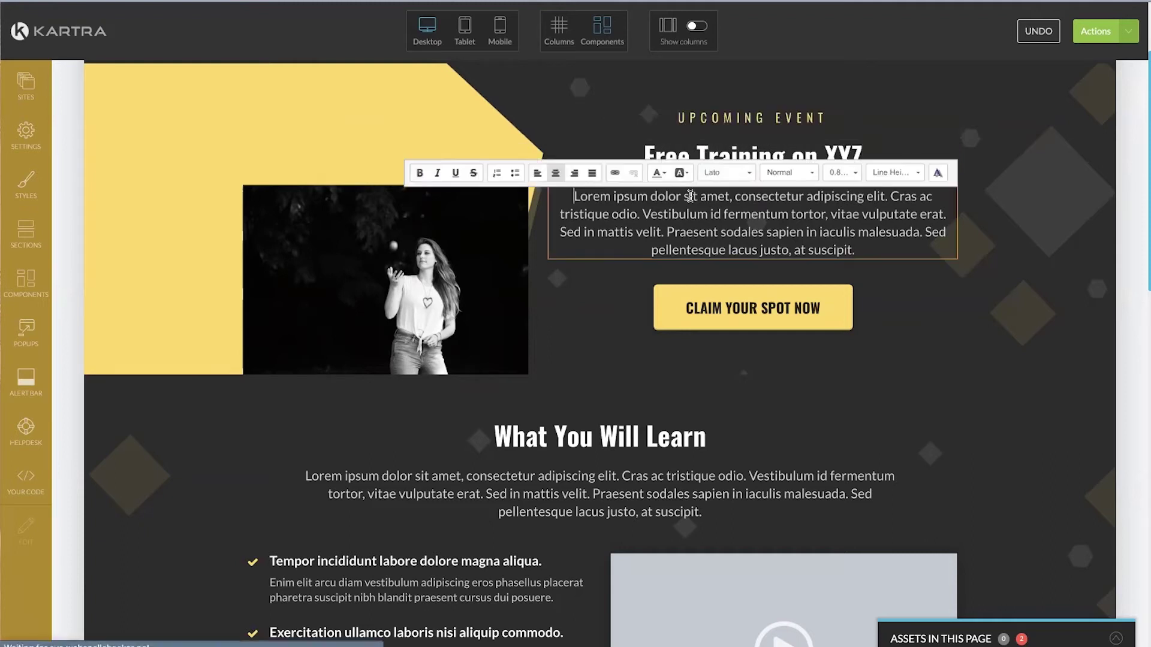
# Select the hero section's lorem ipsum paragraph and look at its link settings without adding a link
pyautogui.tripleClick(600, 210)
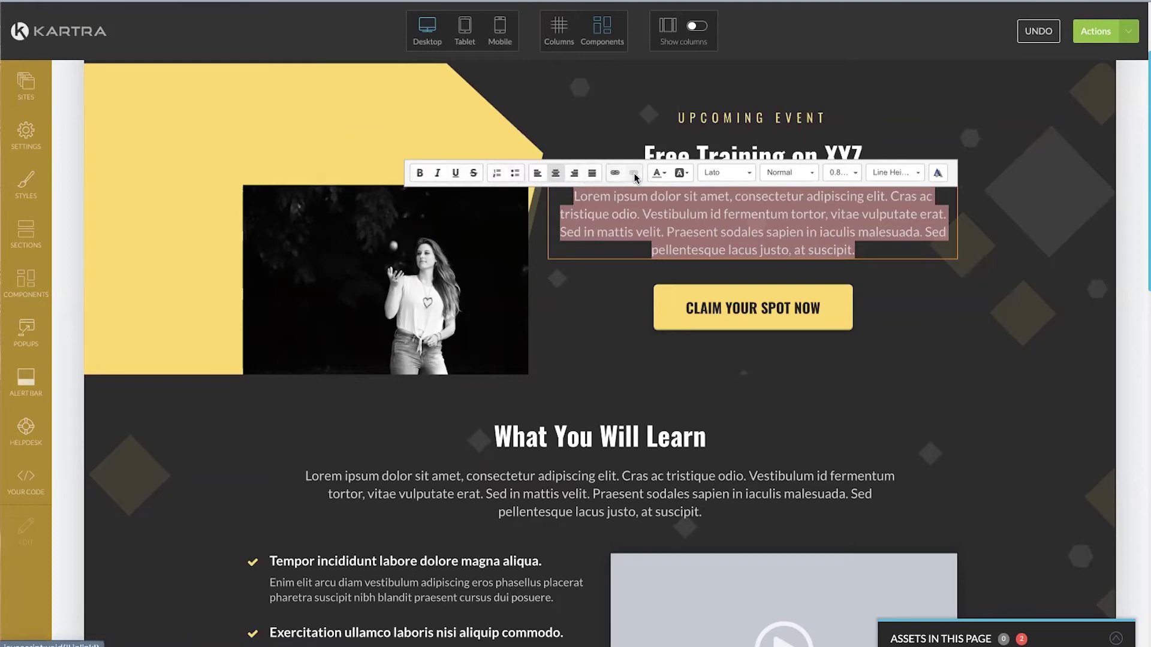
pyautogui.click(616, 173)
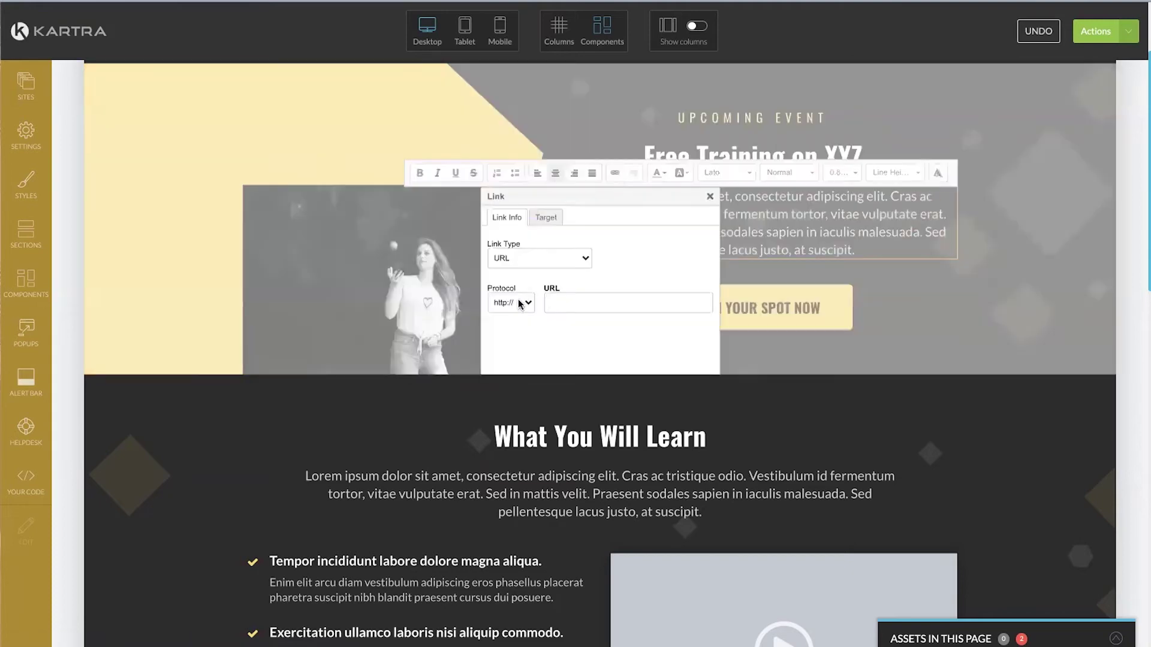
pyautogui.click(710, 198)
# Set the selected hero paragraph's font to Josefin Sans and its font size to 1.6
pyautogui.click(725, 173)
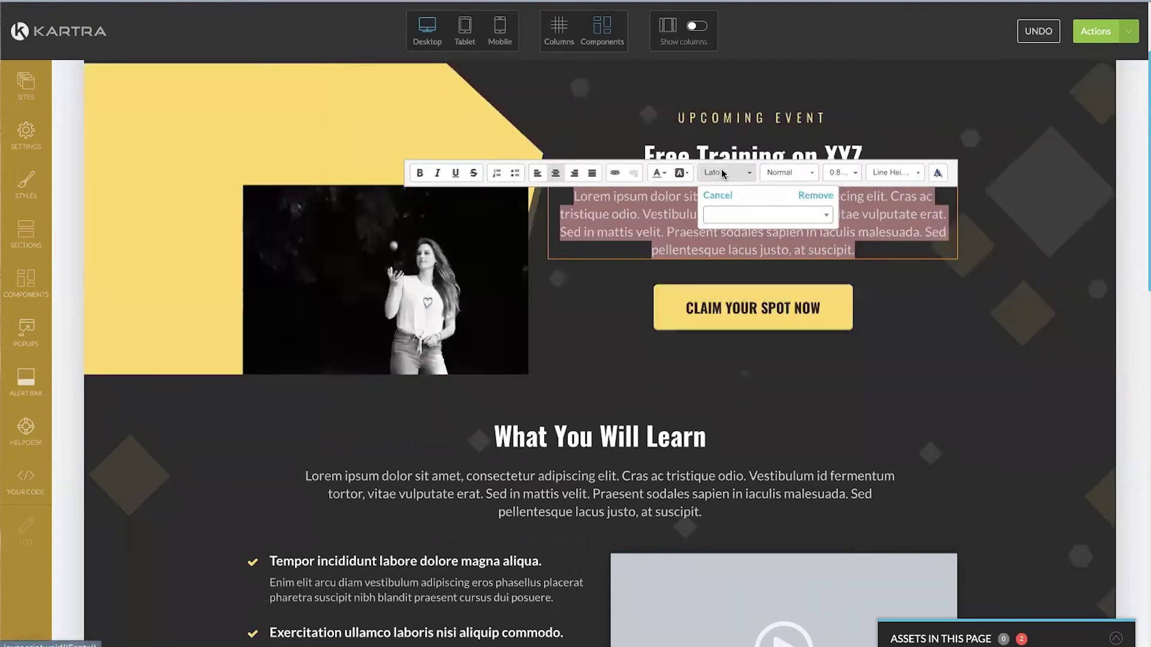
pyautogui.scroll(-1, 757, 290)
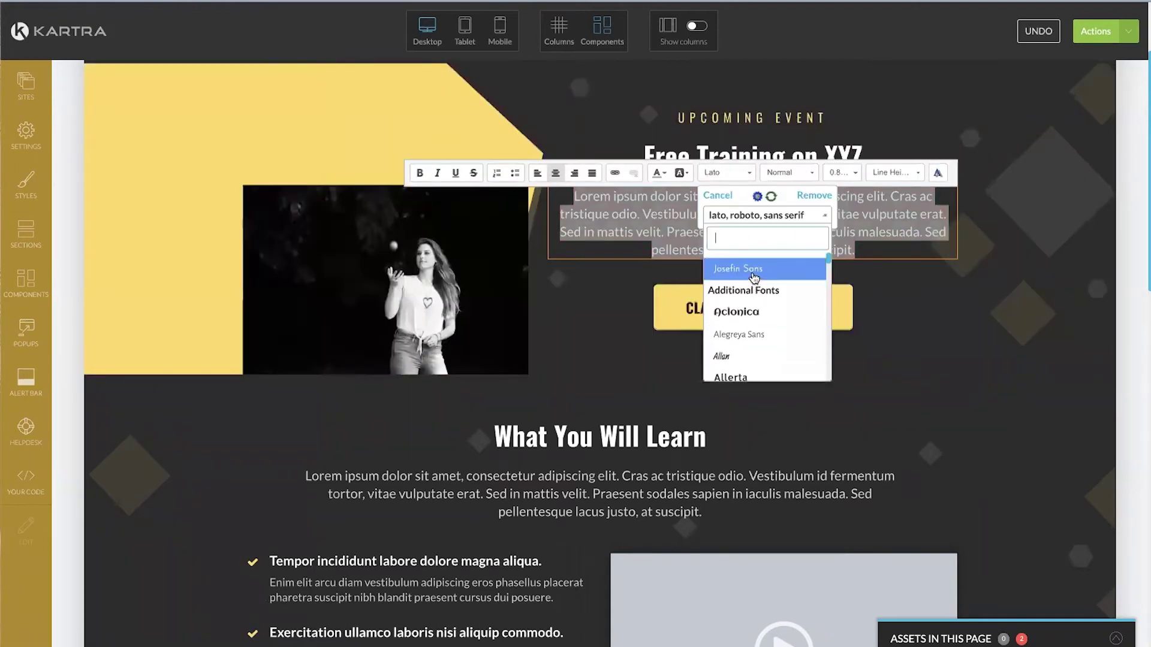
pyautogui.click(757, 290)
pyautogui.click(835, 172)
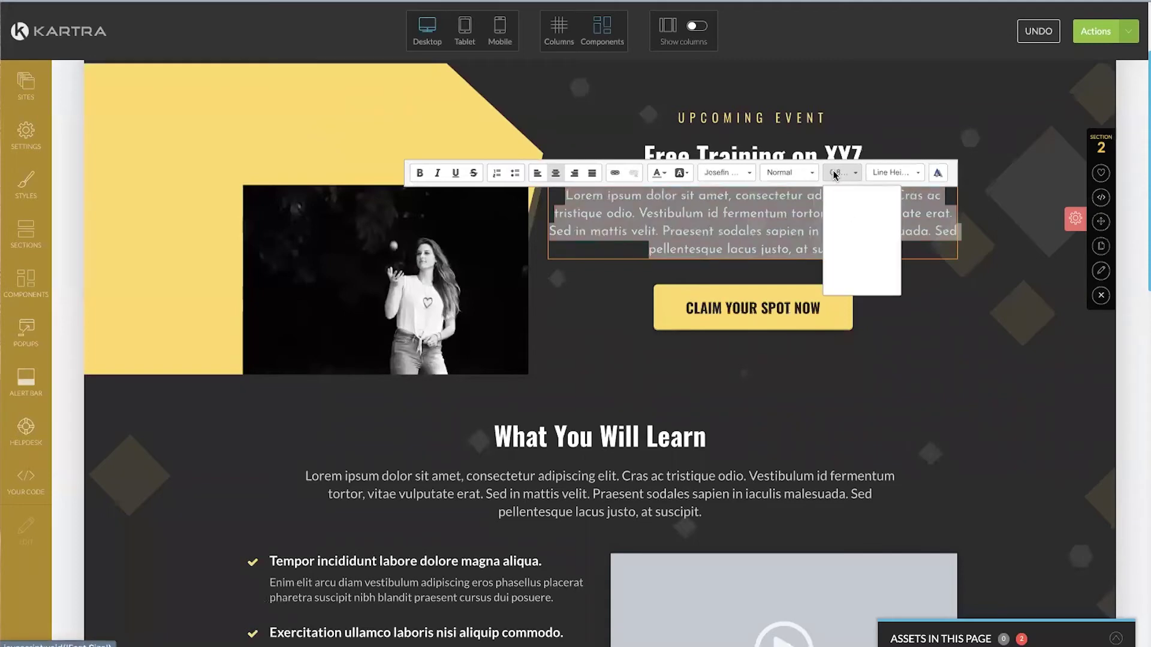
pyautogui.scroll(-2, 873, 284)
pyautogui.click(856, 253)
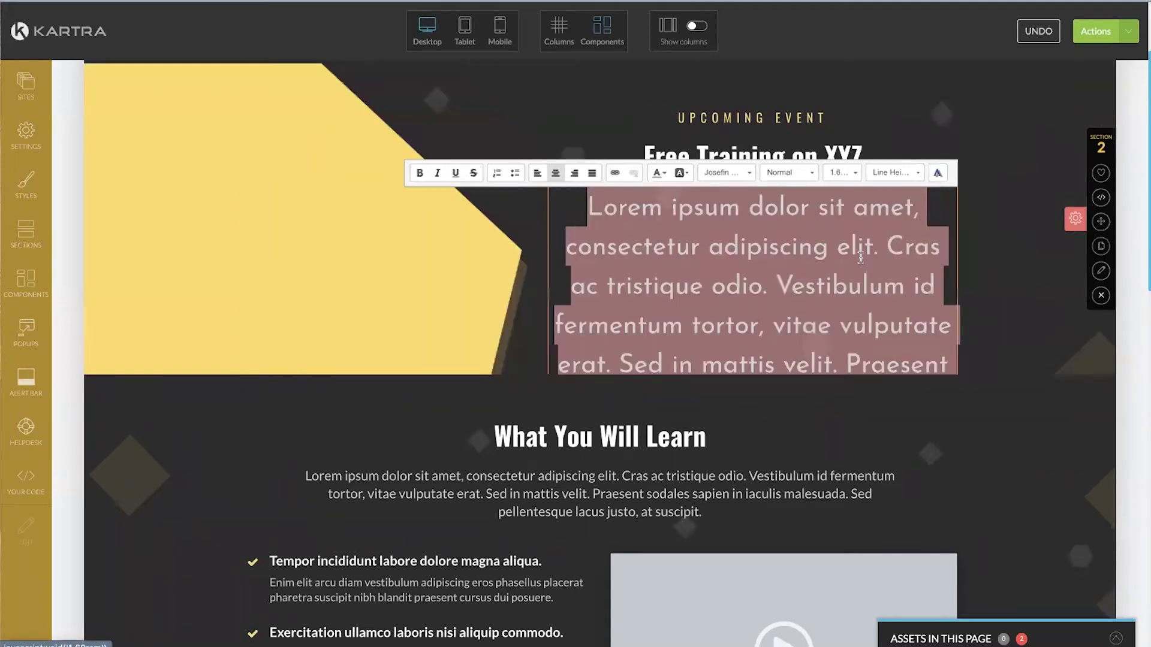
# Try line heights of 1.6em and 1.0em on the hero paragraph
pyautogui.click(901, 170)
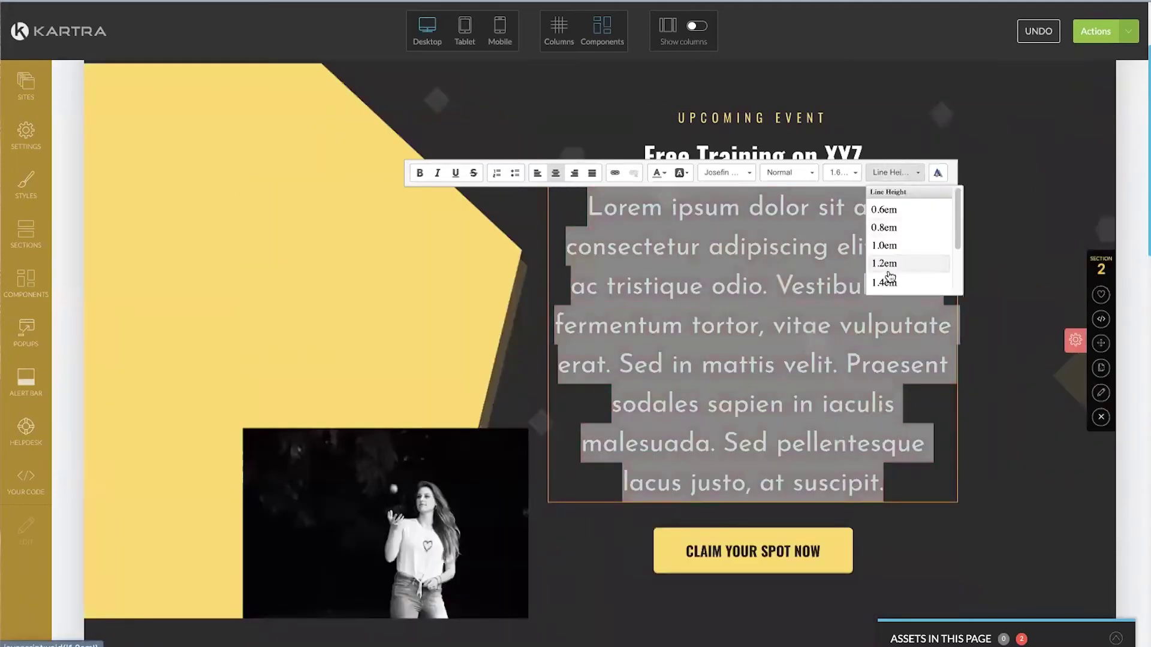
pyautogui.scroll(-2, 885, 261)
pyautogui.click(886, 231)
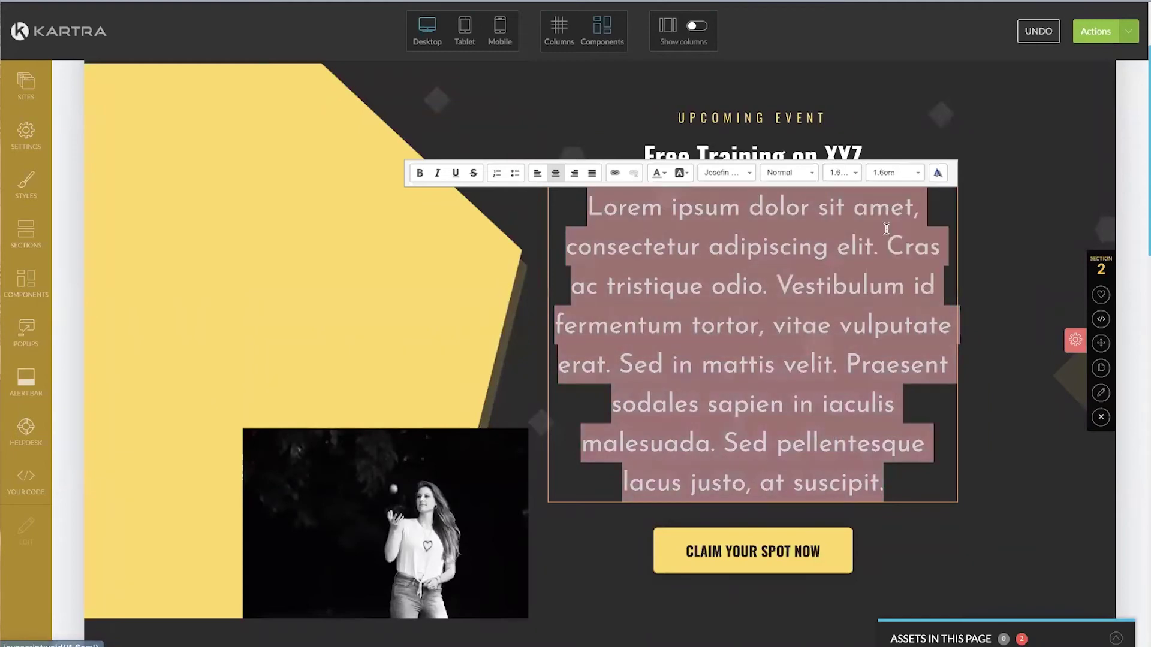
pyautogui.click(891, 170)
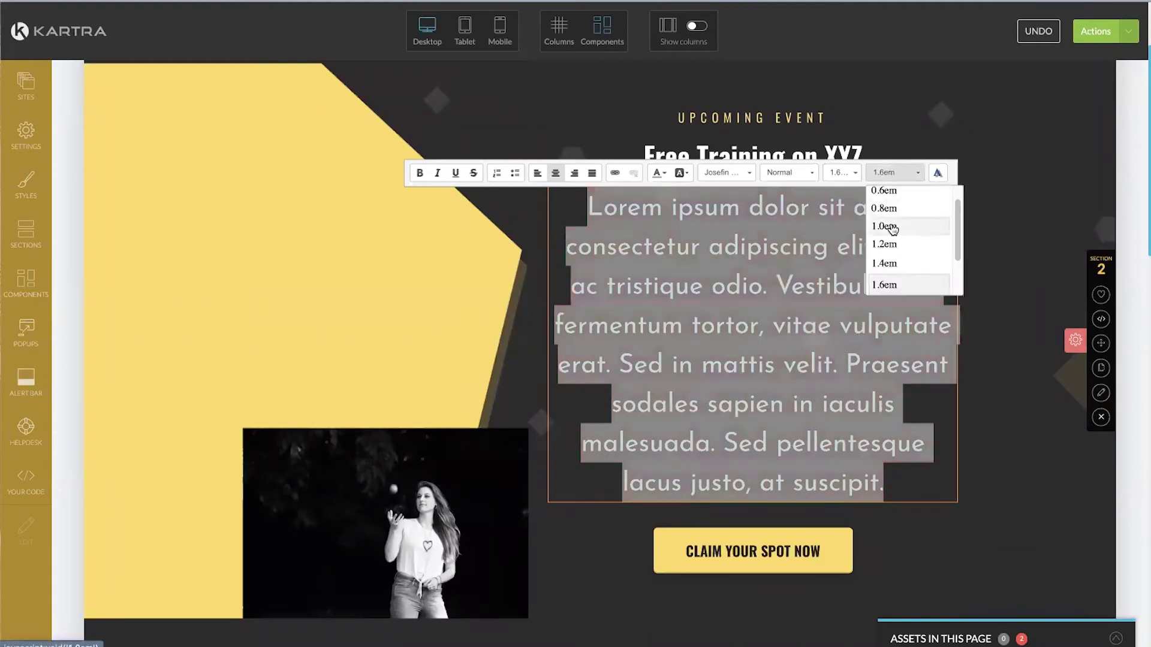
pyautogui.click(891, 225)
# Set the hero paragraph's line height to 2.0em
pyautogui.click(891, 173)
pyautogui.scroll(-3, 893, 264)
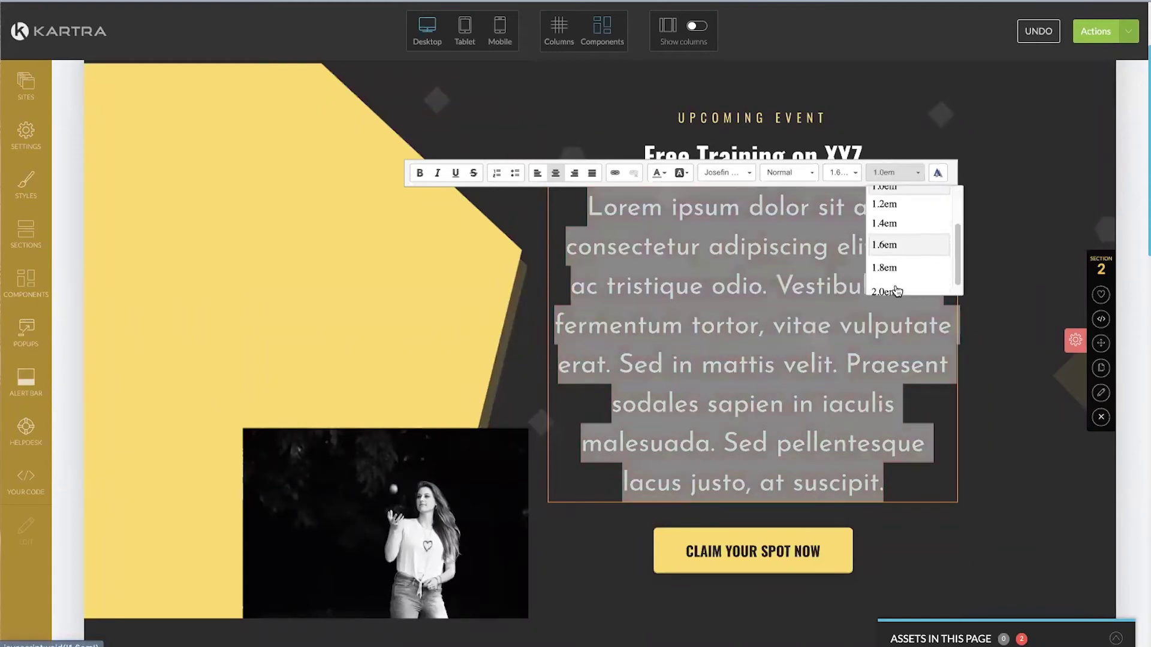
pyautogui.click(896, 279)
# Look at the text shadow properties for the hero paragraph and close them without adding a shadow
pyautogui.scroll(-1, 868, 366)
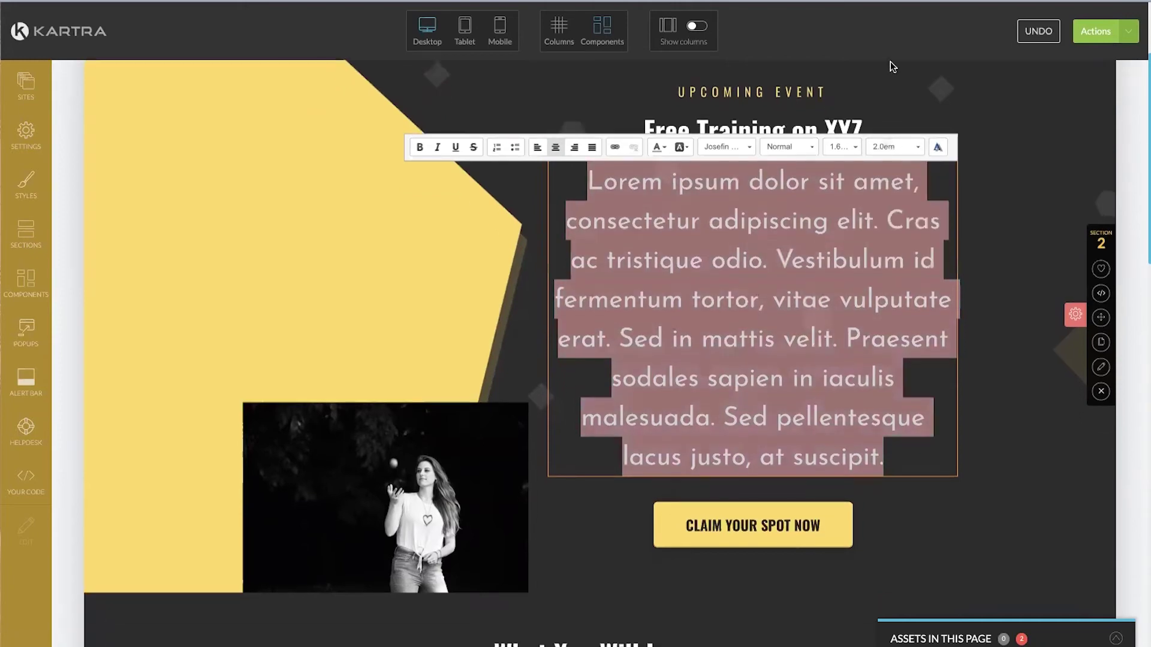
pyautogui.click(940, 148)
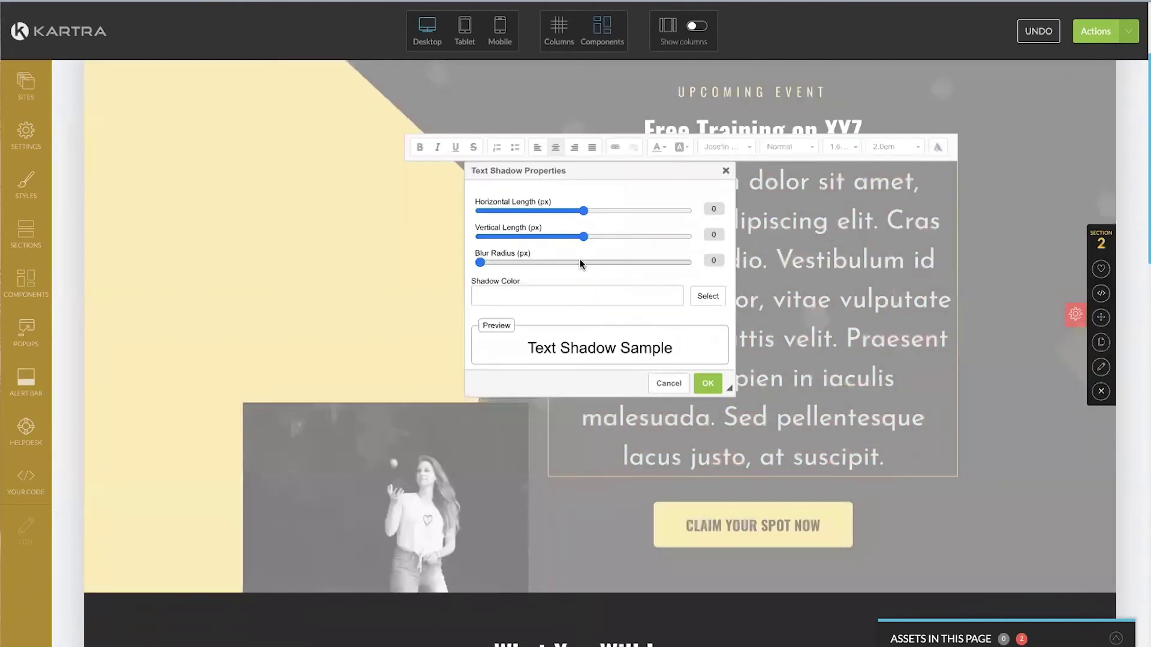
pyautogui.scroll(-1, 684, 349)
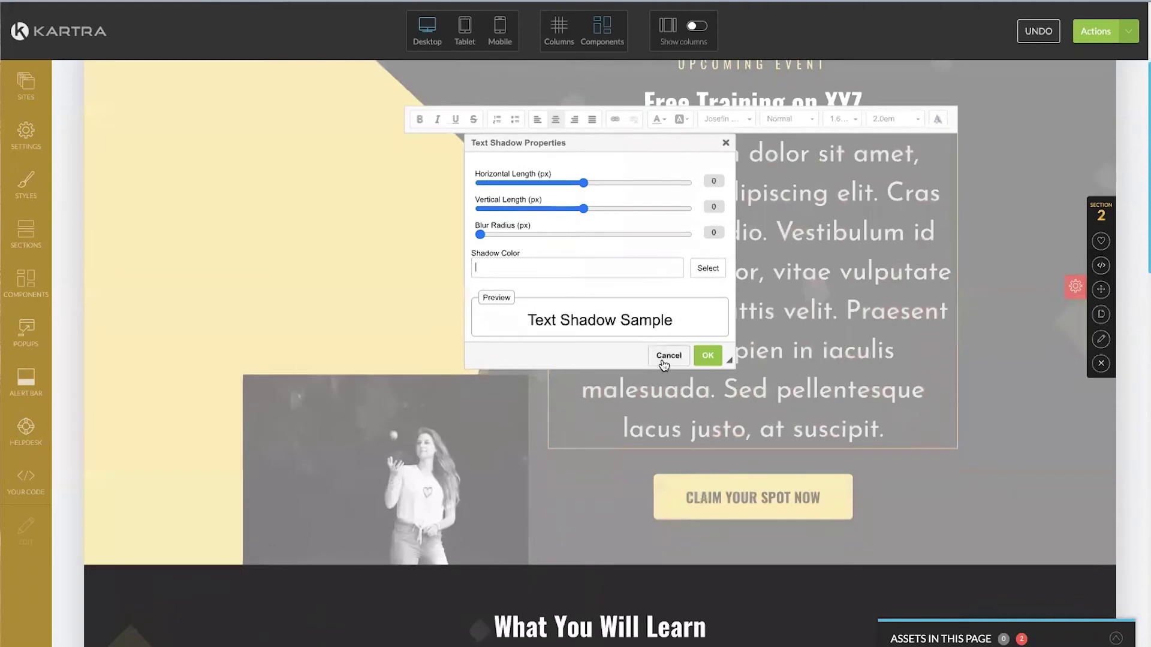
pyautogui.click(783, 366)
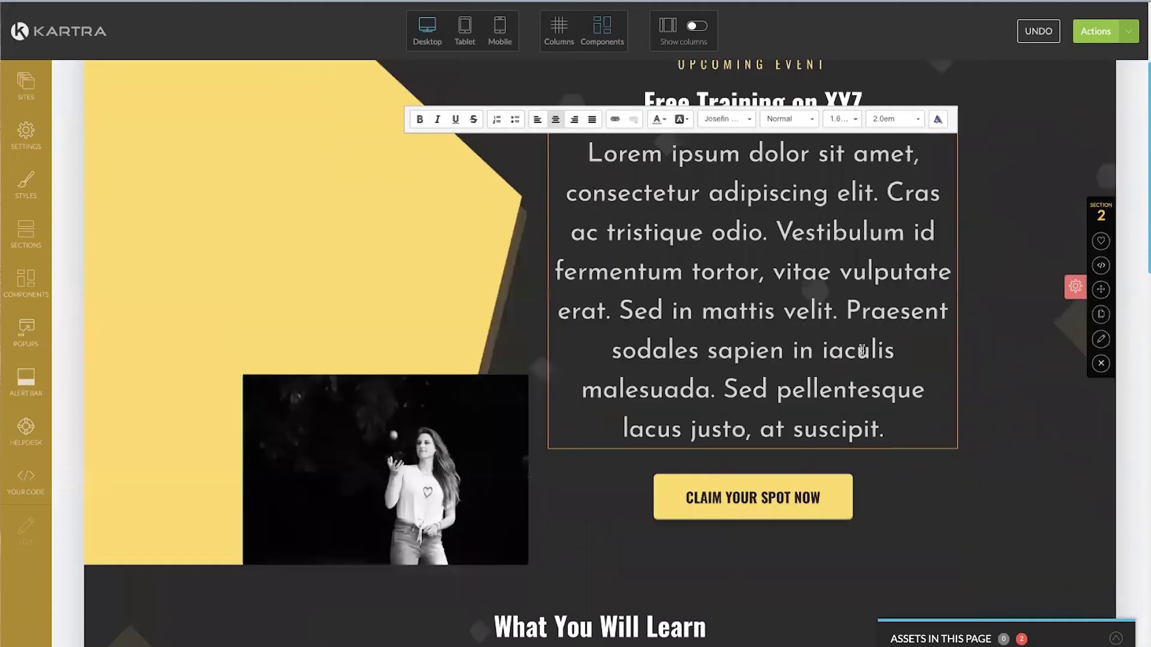
# Set the size of the hero's "CLAIM YOUR SPOT NOW" button to Full and apply it
pyautogui.scroll(1, 738, 486)
pyautogui.scroll(-7, 738, 482)
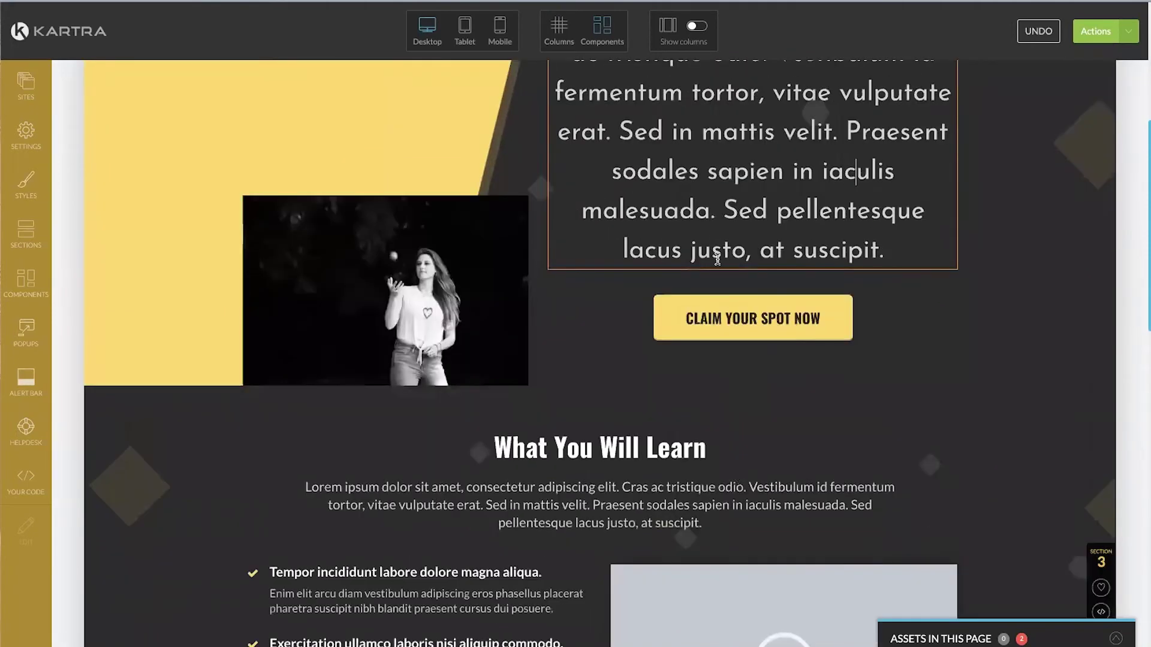
pyautogui.moveTo(729, 297)
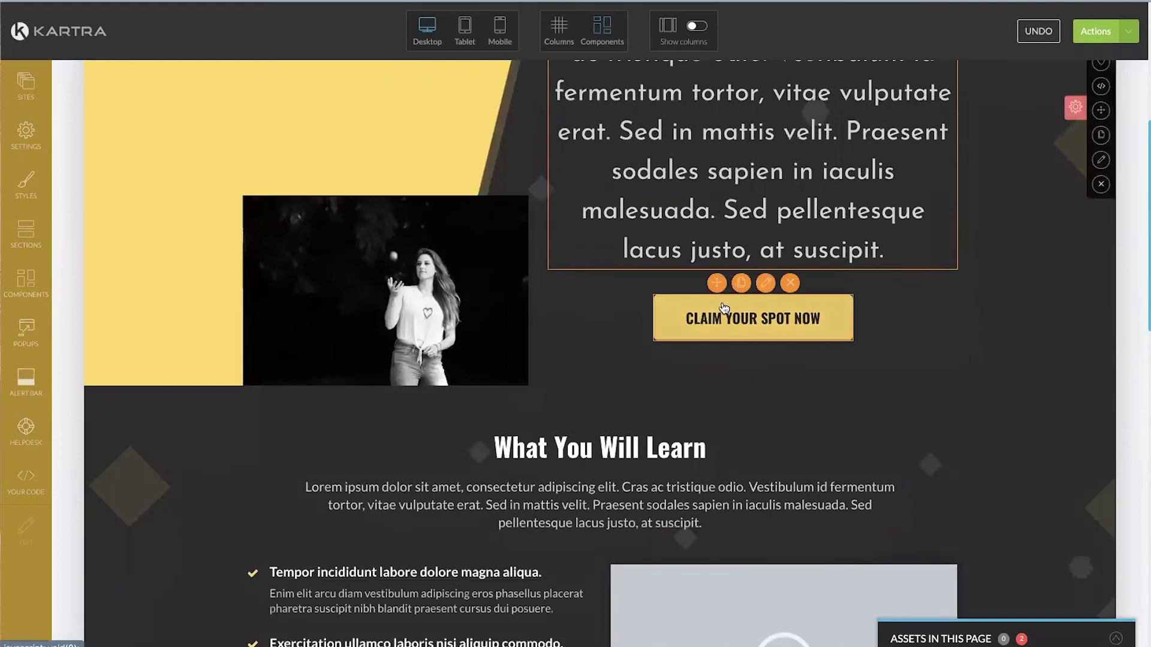
pyautogui.click(765, 283)
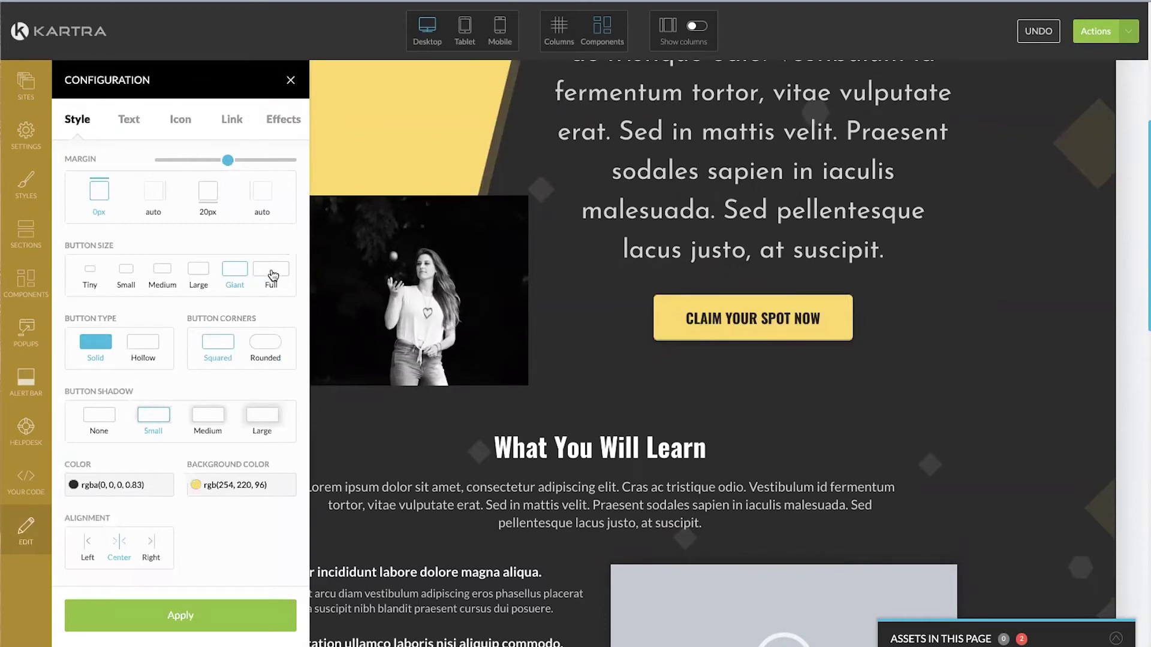
pyautogui.click(213, 605)
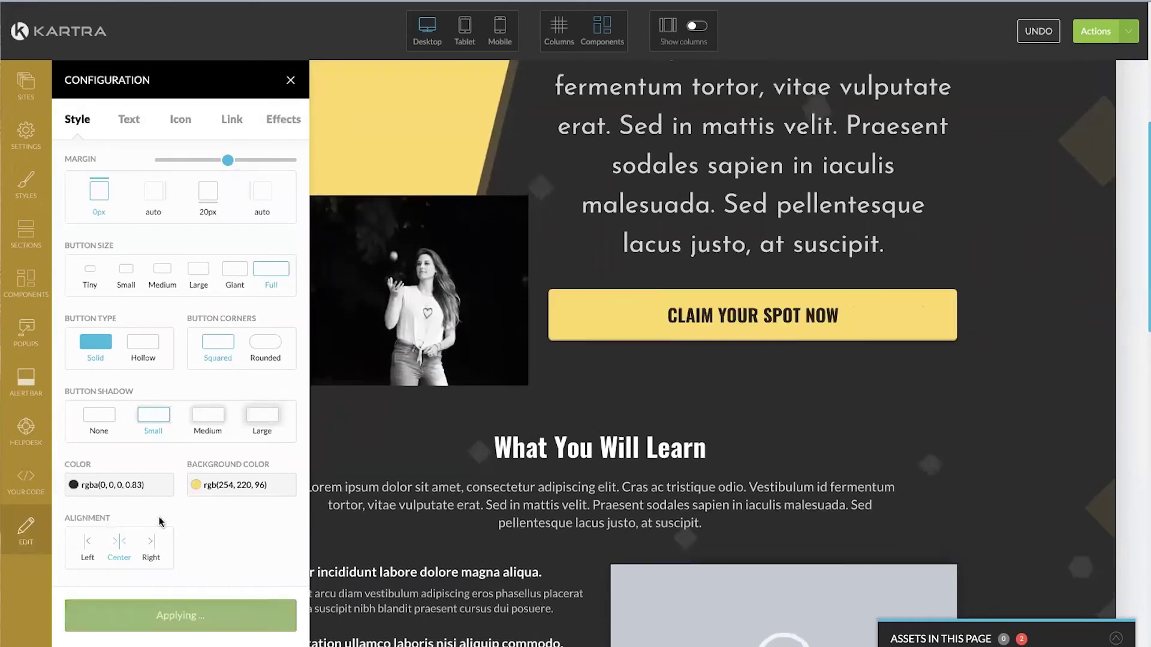
# Try the Kismet Ideas palette's gold, rgb(219, 177, 59), as the hero button's background color
pyautogui.click(214, 482)
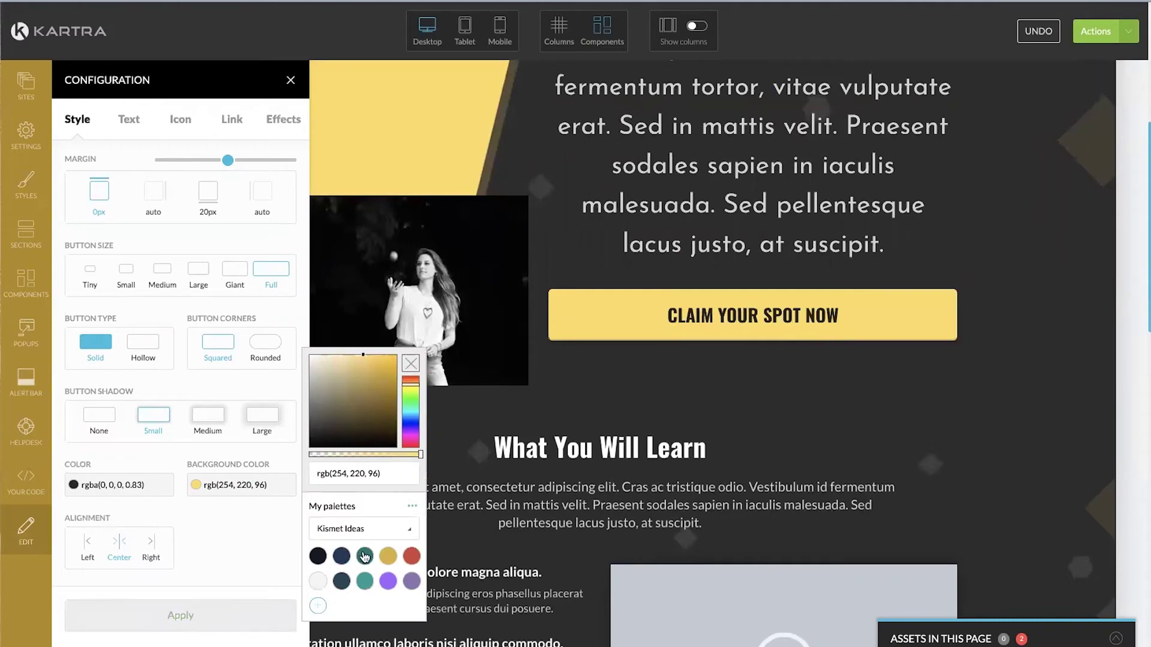
pyautogui.click(388, 556)
pyautogui.click(174, 616)
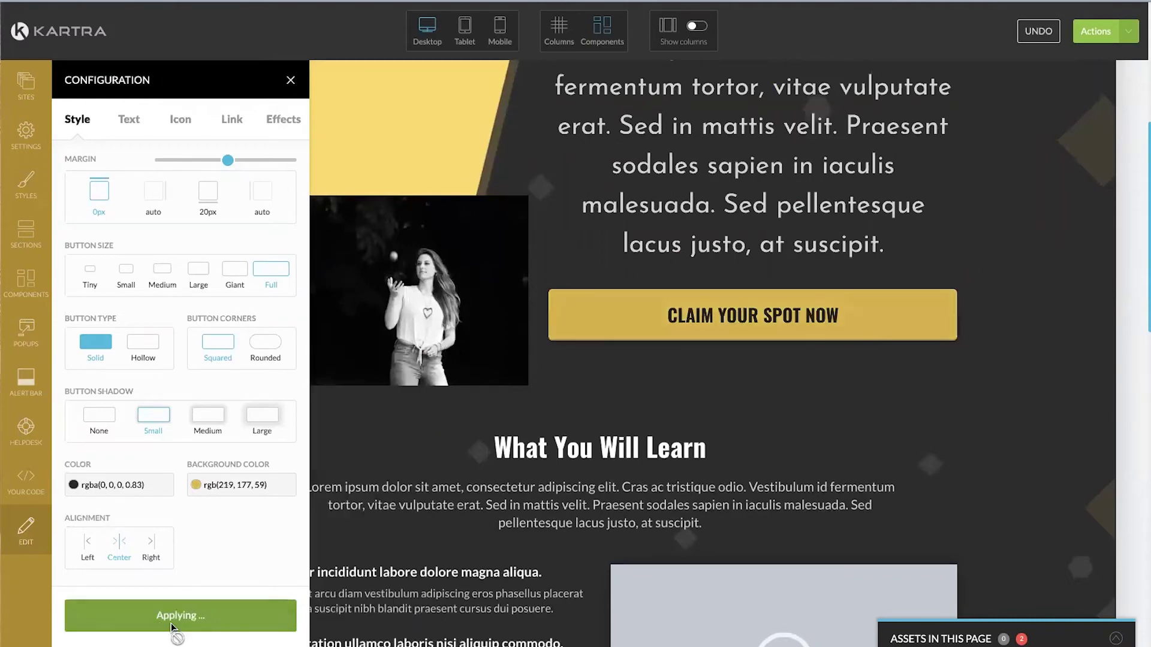
# Apply the palette's red, rgb(206, 70, 58), as the hero button's background color and set its alignment to Center
pyautogui.click(234, 491)
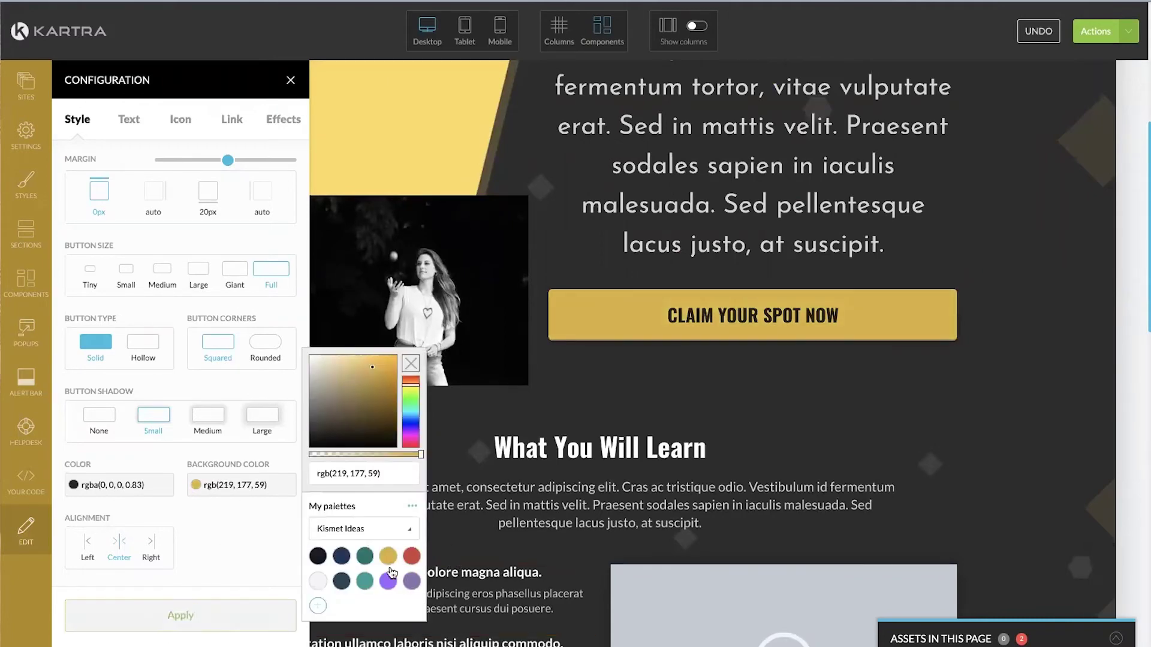
pyautogui.click(411, 556)
pyautogui.click(175, 617)
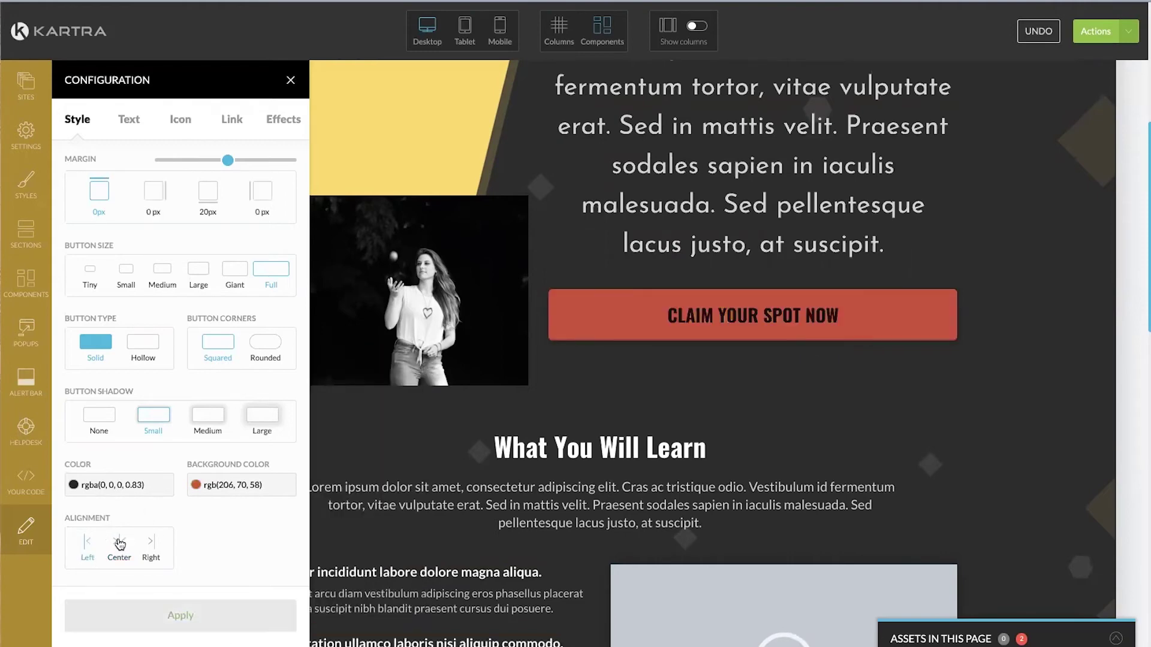
pyautogui.click(207, 413)
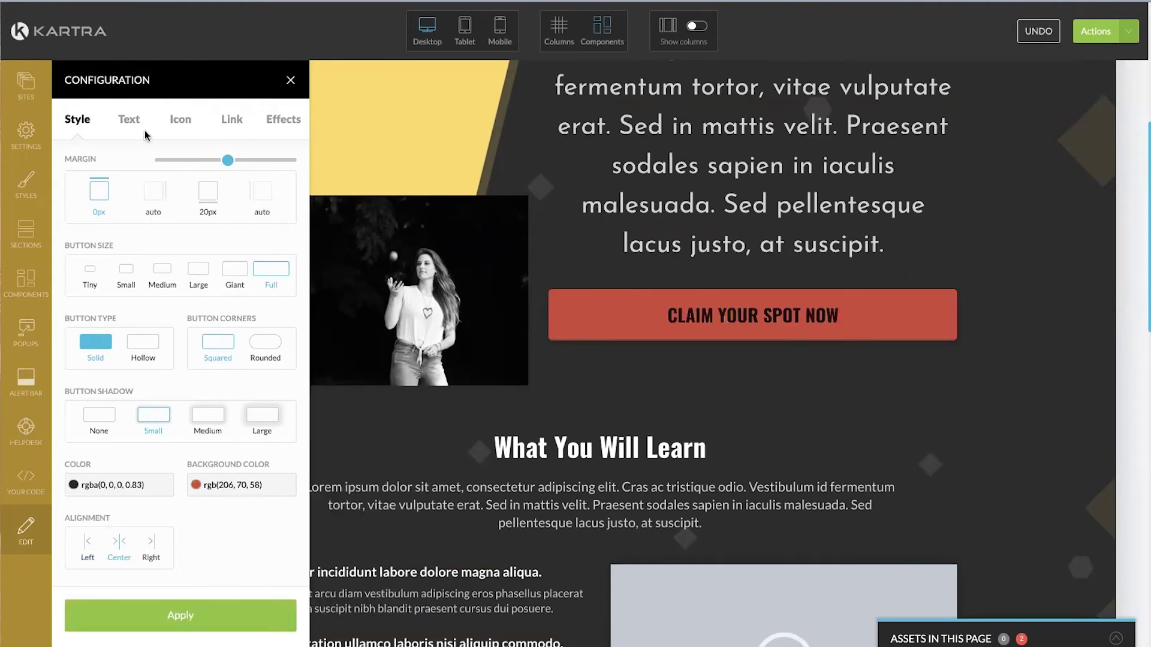
# Replace the hero button's label with "BUTTON TEXT" and apply it
pyautogui.click(129, 119)
pyautogui.click(151, 179)
pyautogui.tripleClick(151, 179)
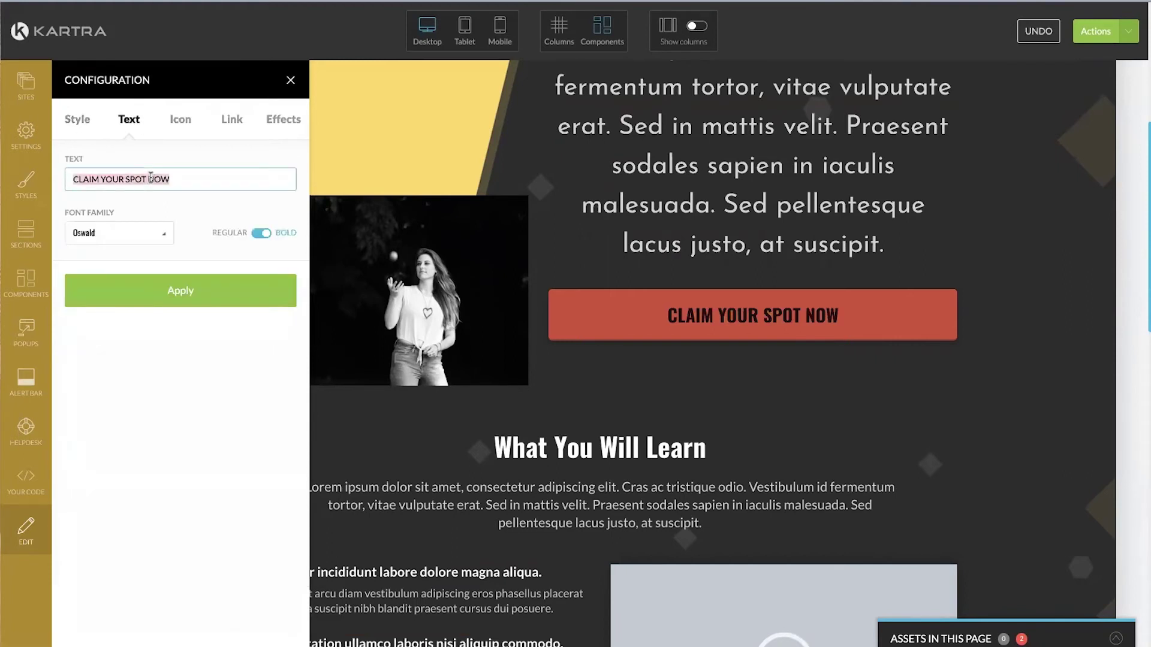
pyautogui.write('BUTTO')
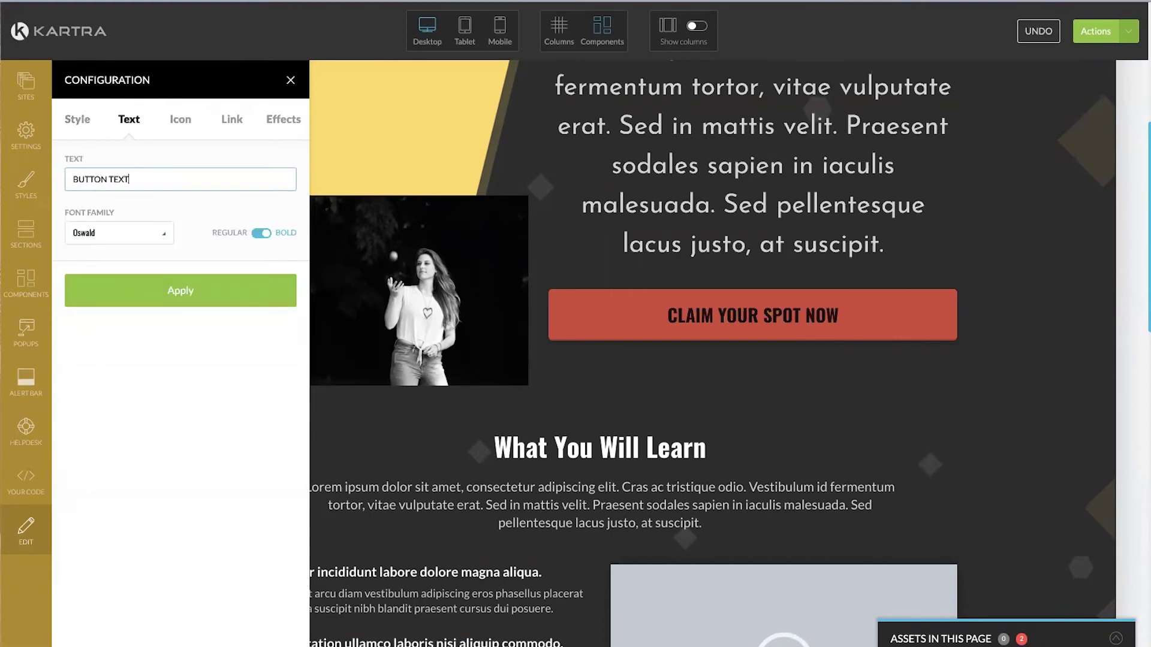
pyautogui.write('N TEXT')
pyautogui.click(179, 300)
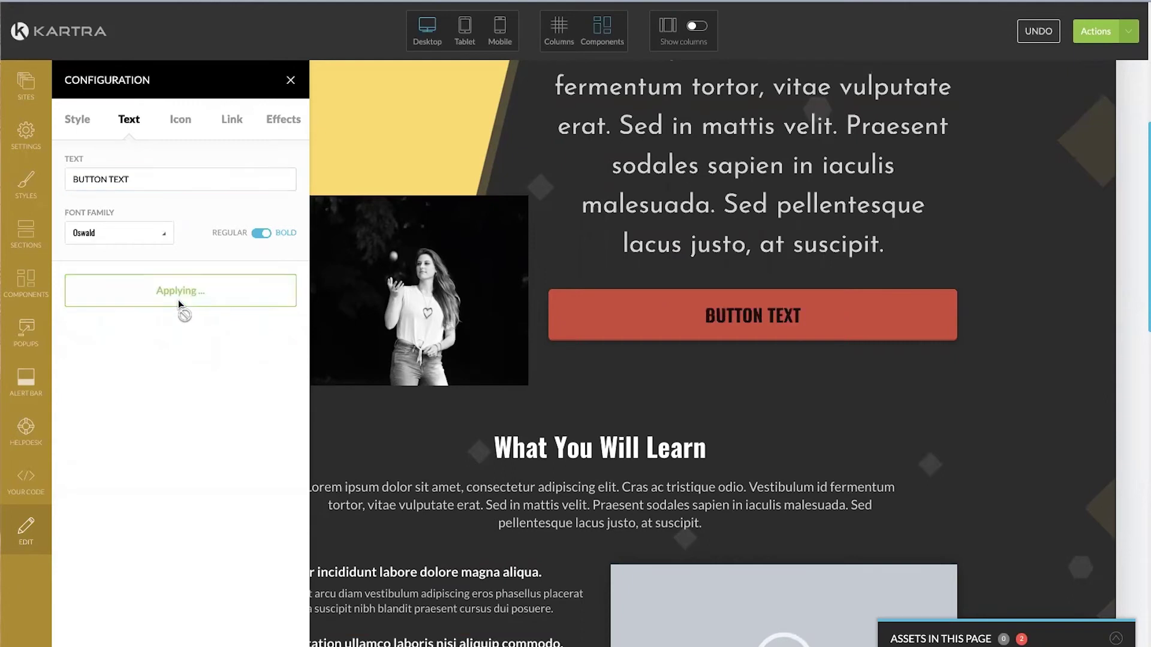
# Change the hero button's font family to PT Serif Caption and apply it
pyautogui.click(142, 240)
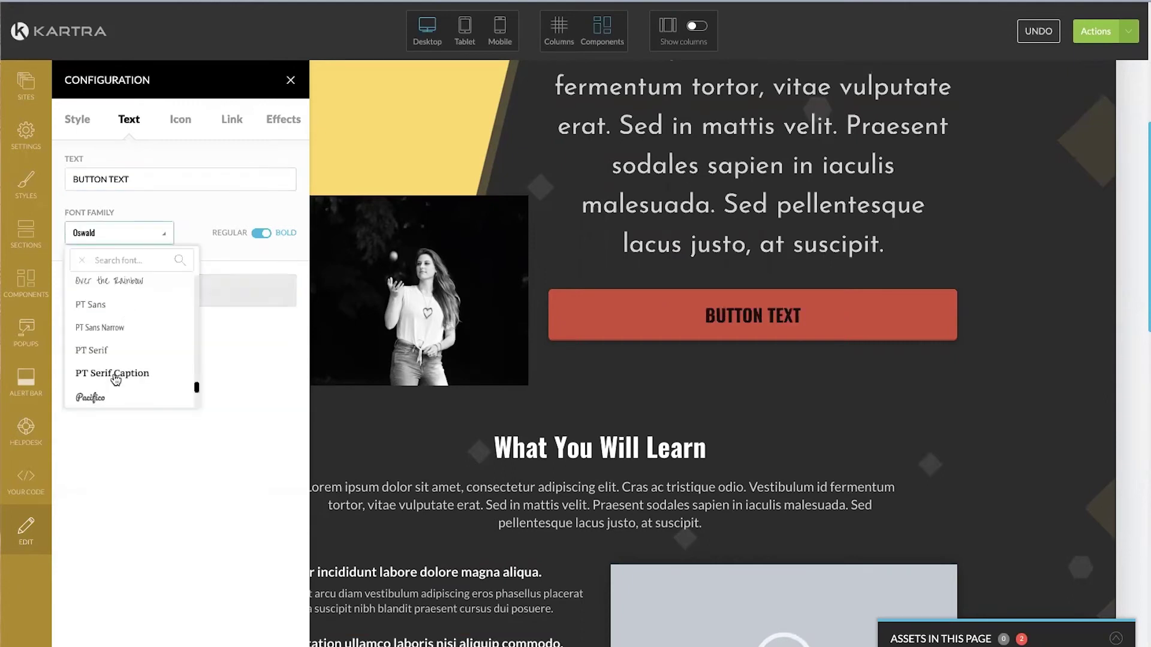
pyautogui.click(96, 372)
pyautogui.click(192, 290)
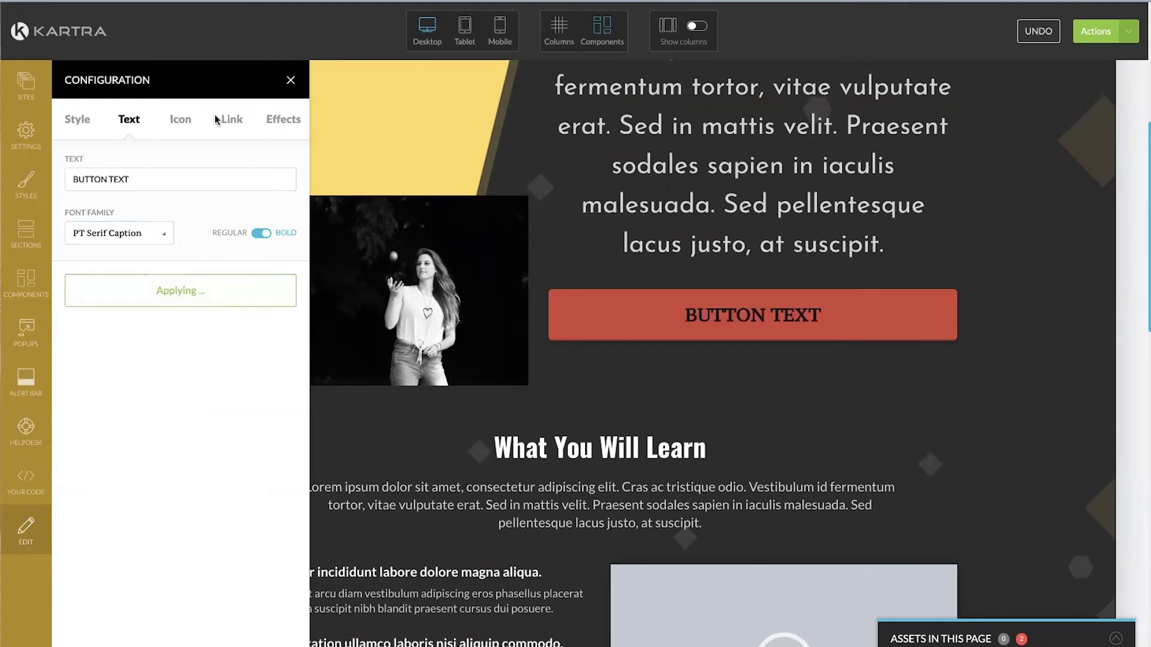
# Display an icon on the hero button, choose the glass icon and apply it
pyautogui.click(181, 119)
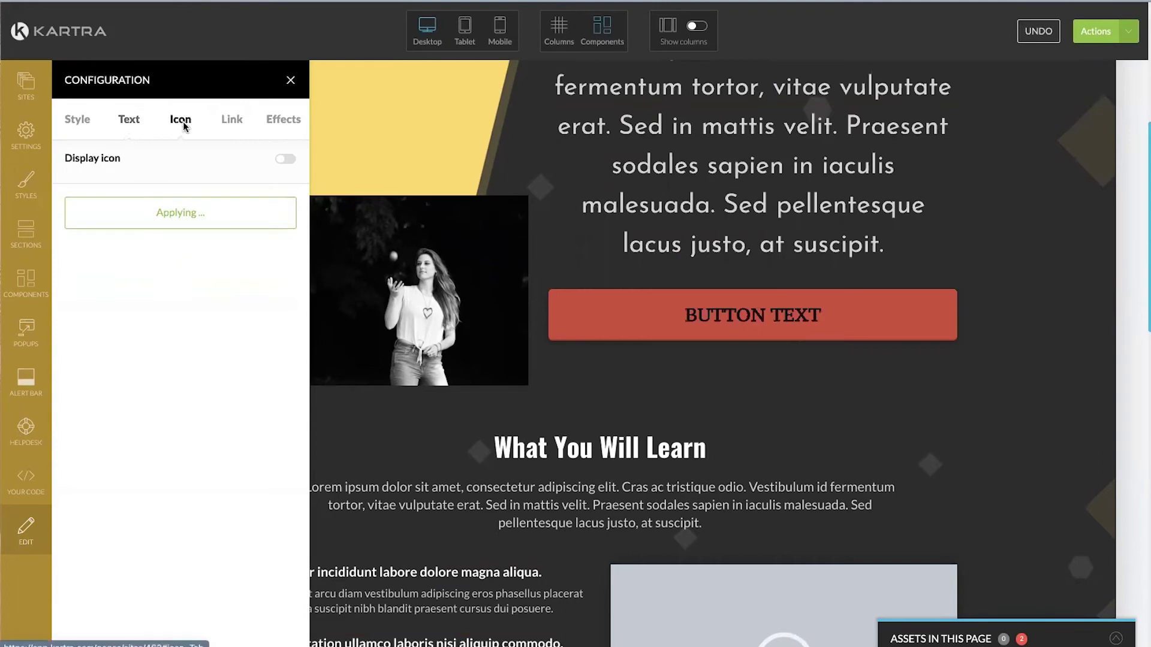
pyautogui.click(285, 160)
pyautogui.click(107, 226)
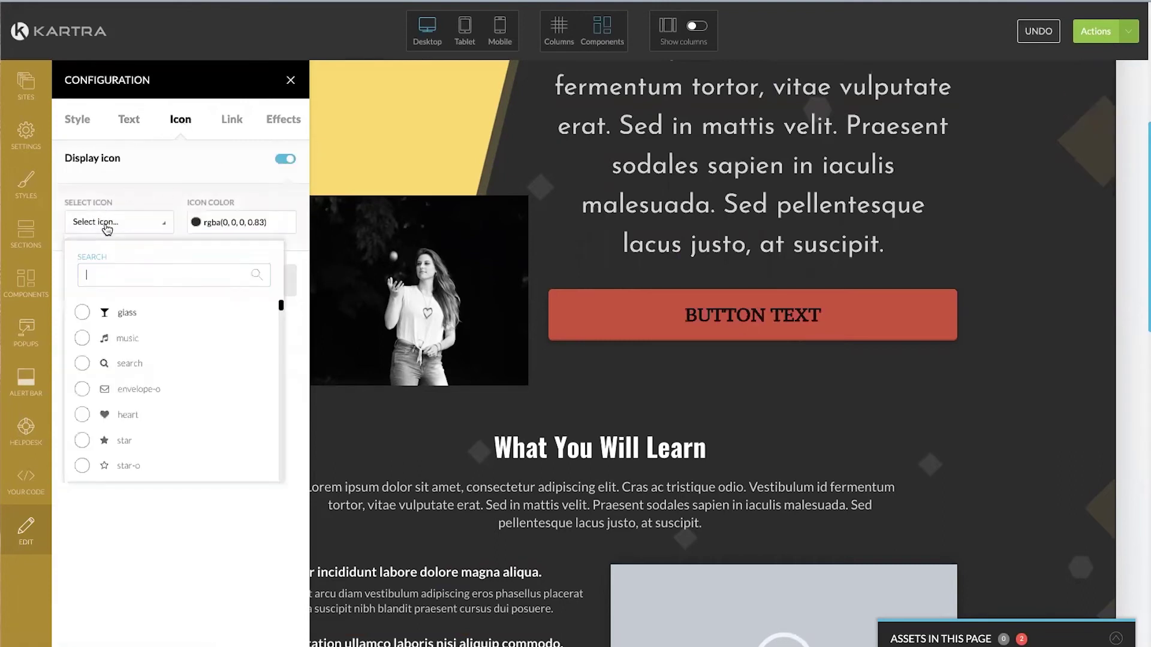
pyautogui.click(84, 313)
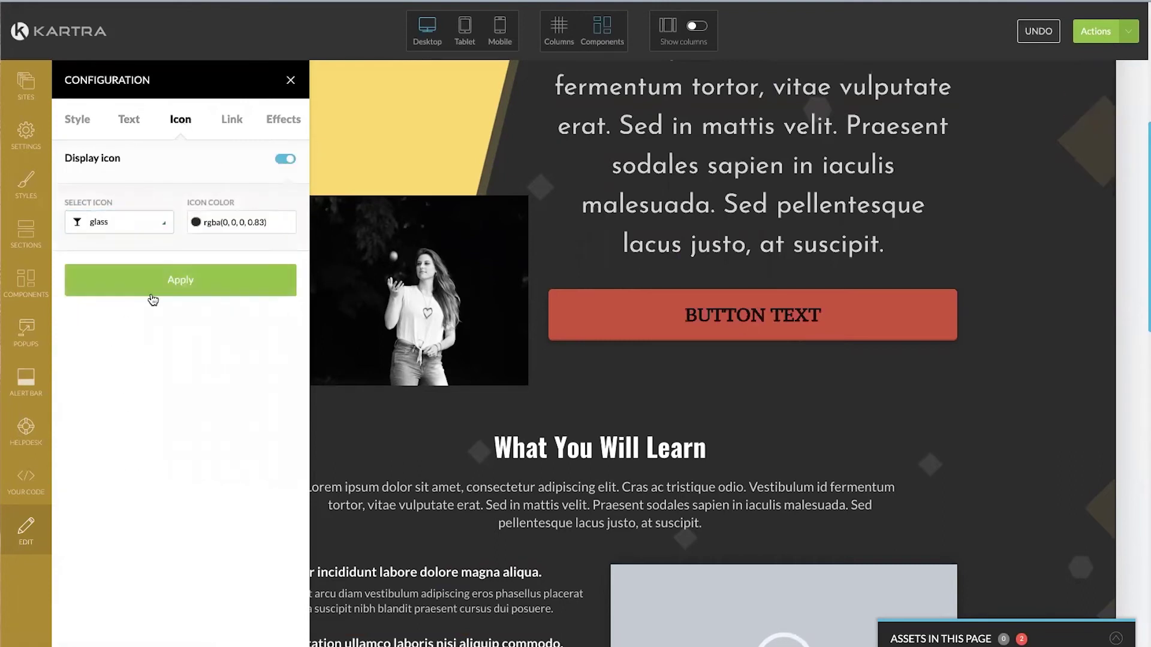
pyautogui.click(156, 289)
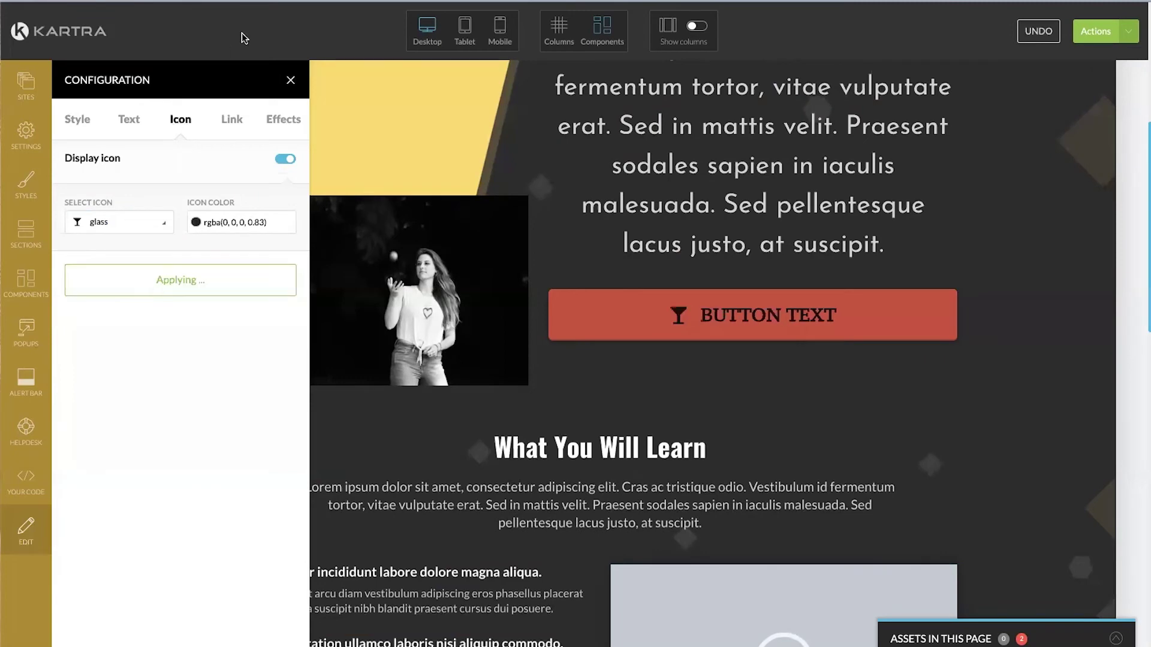
# Look through the hero button's link options and animation effects, and preview the Bounce animation
pyautogui.click(231, 119)
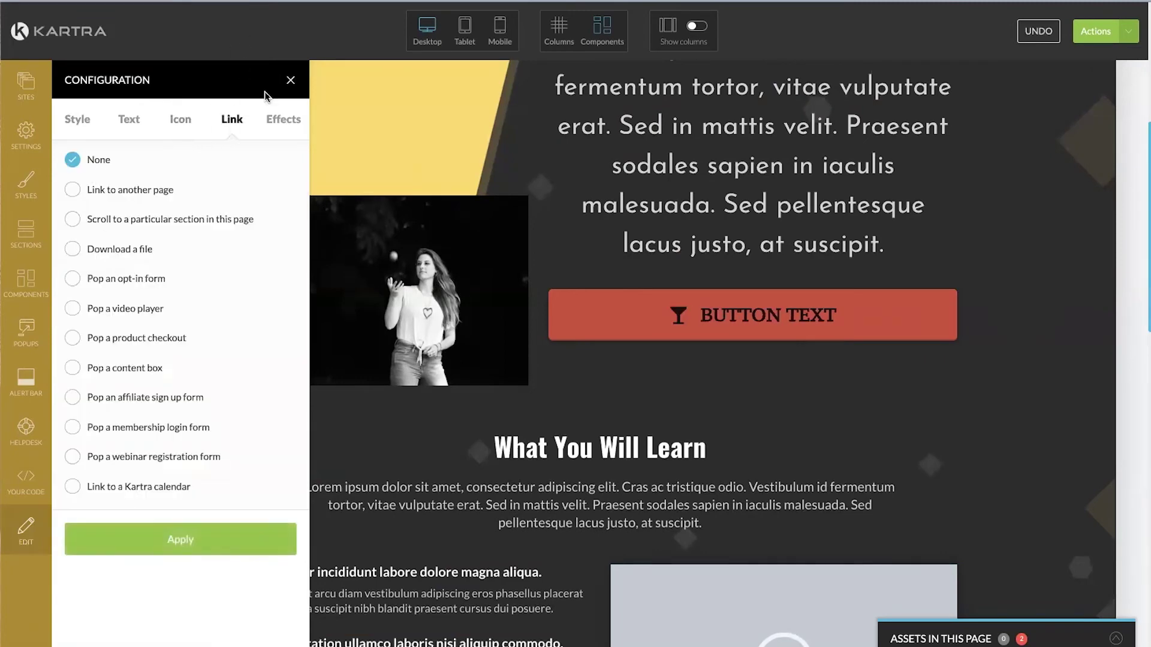
pyautogui.click(293, 119)
pyautogui.scroll(-3, 134, 334)
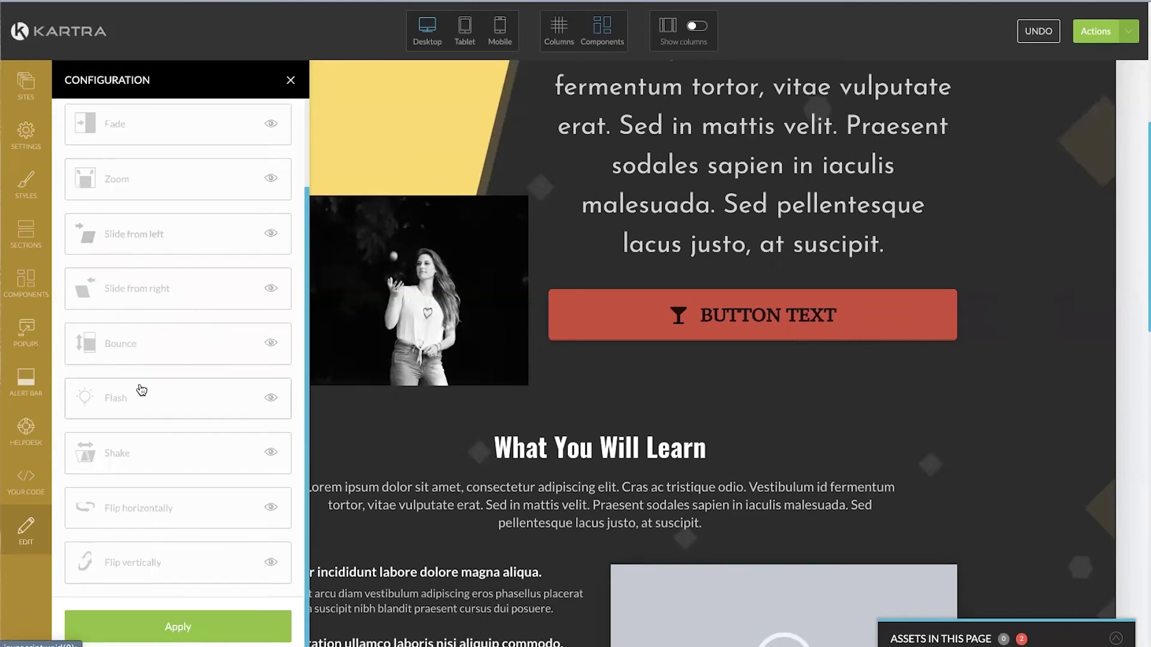
pyautogui.click(272, 344)
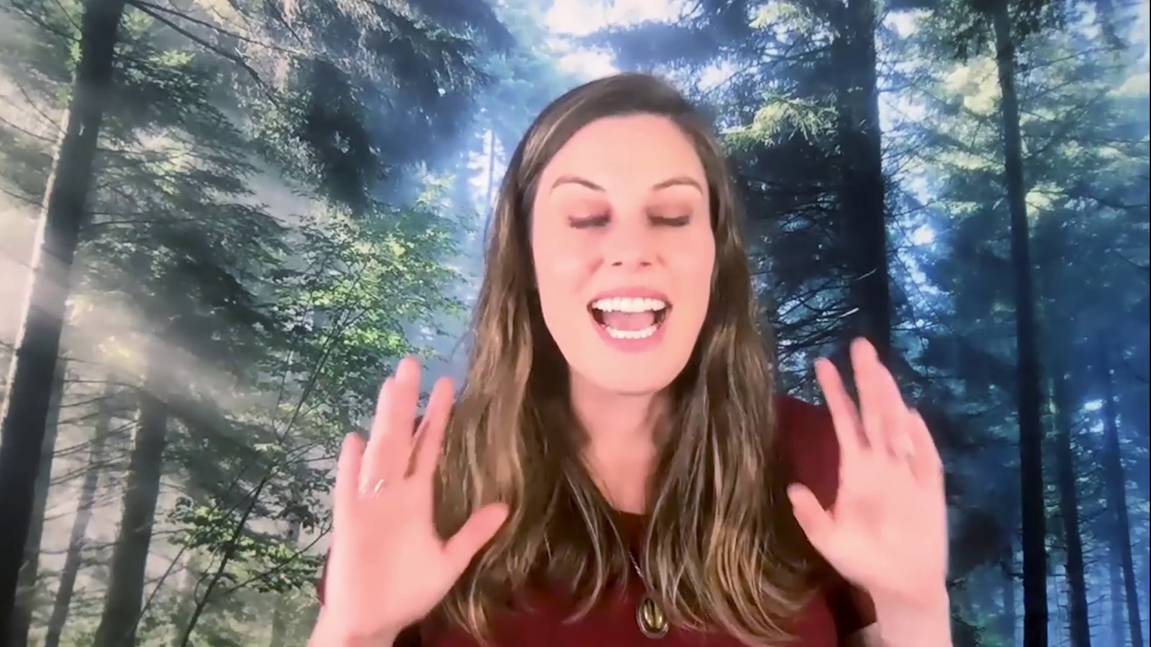